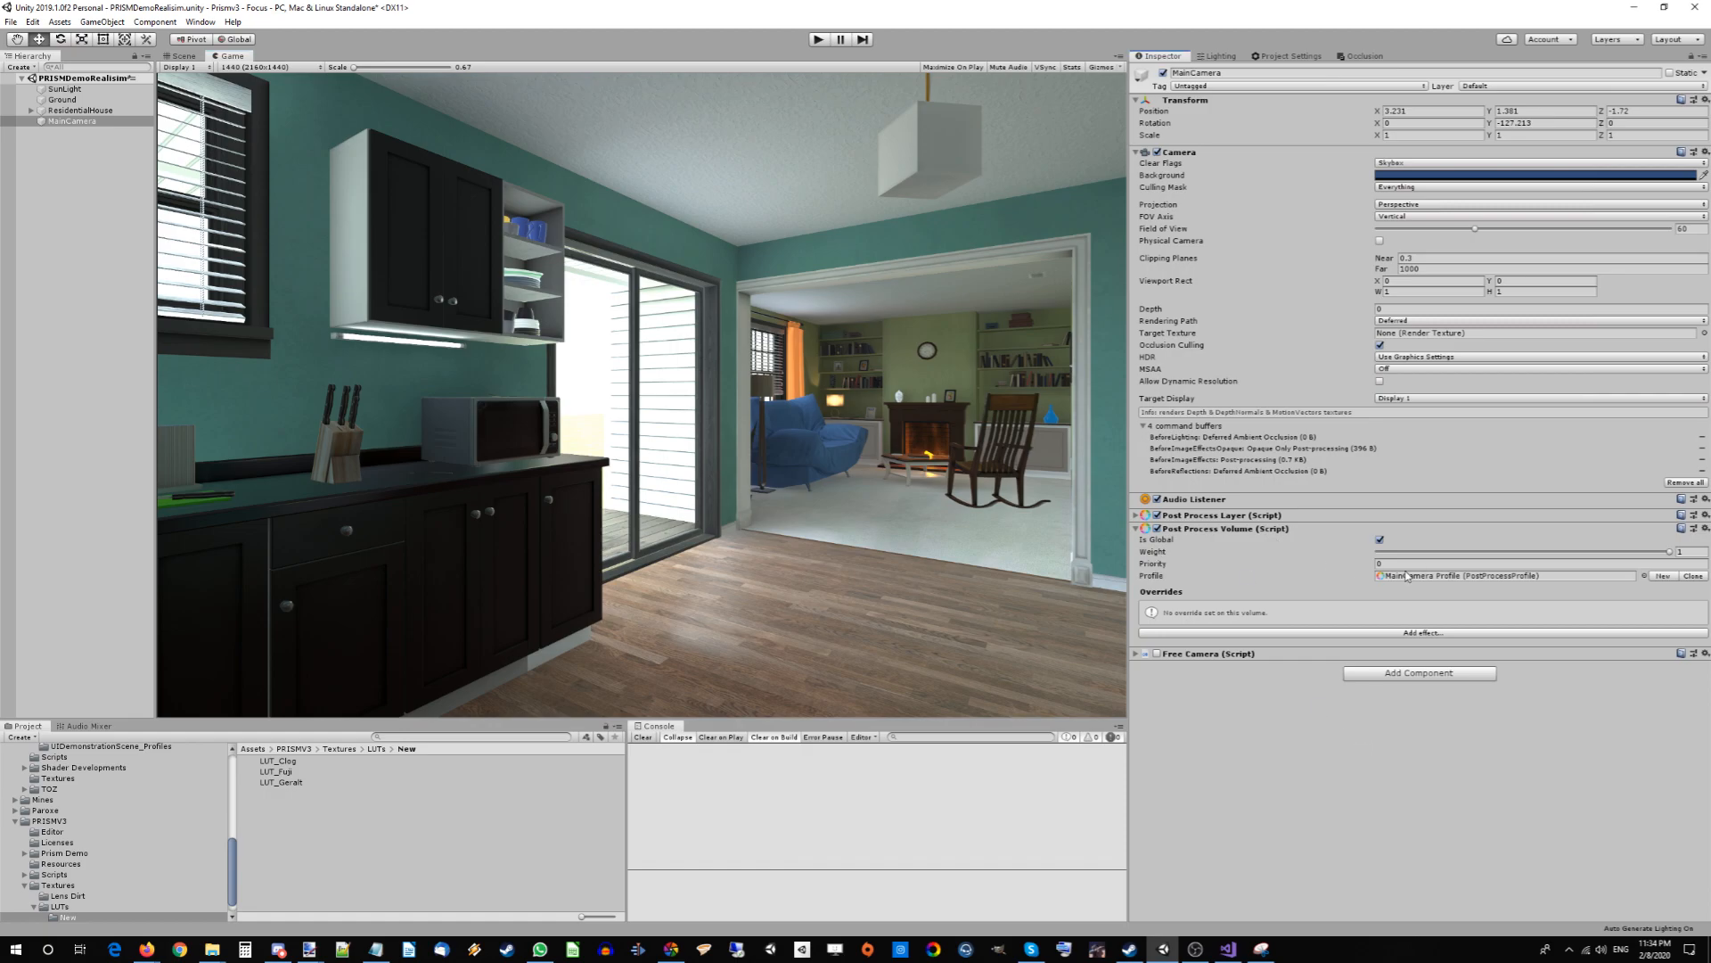
# Check the project's package list for the Post Processing package.
pyautogui.scroll(-1, 176, 881)
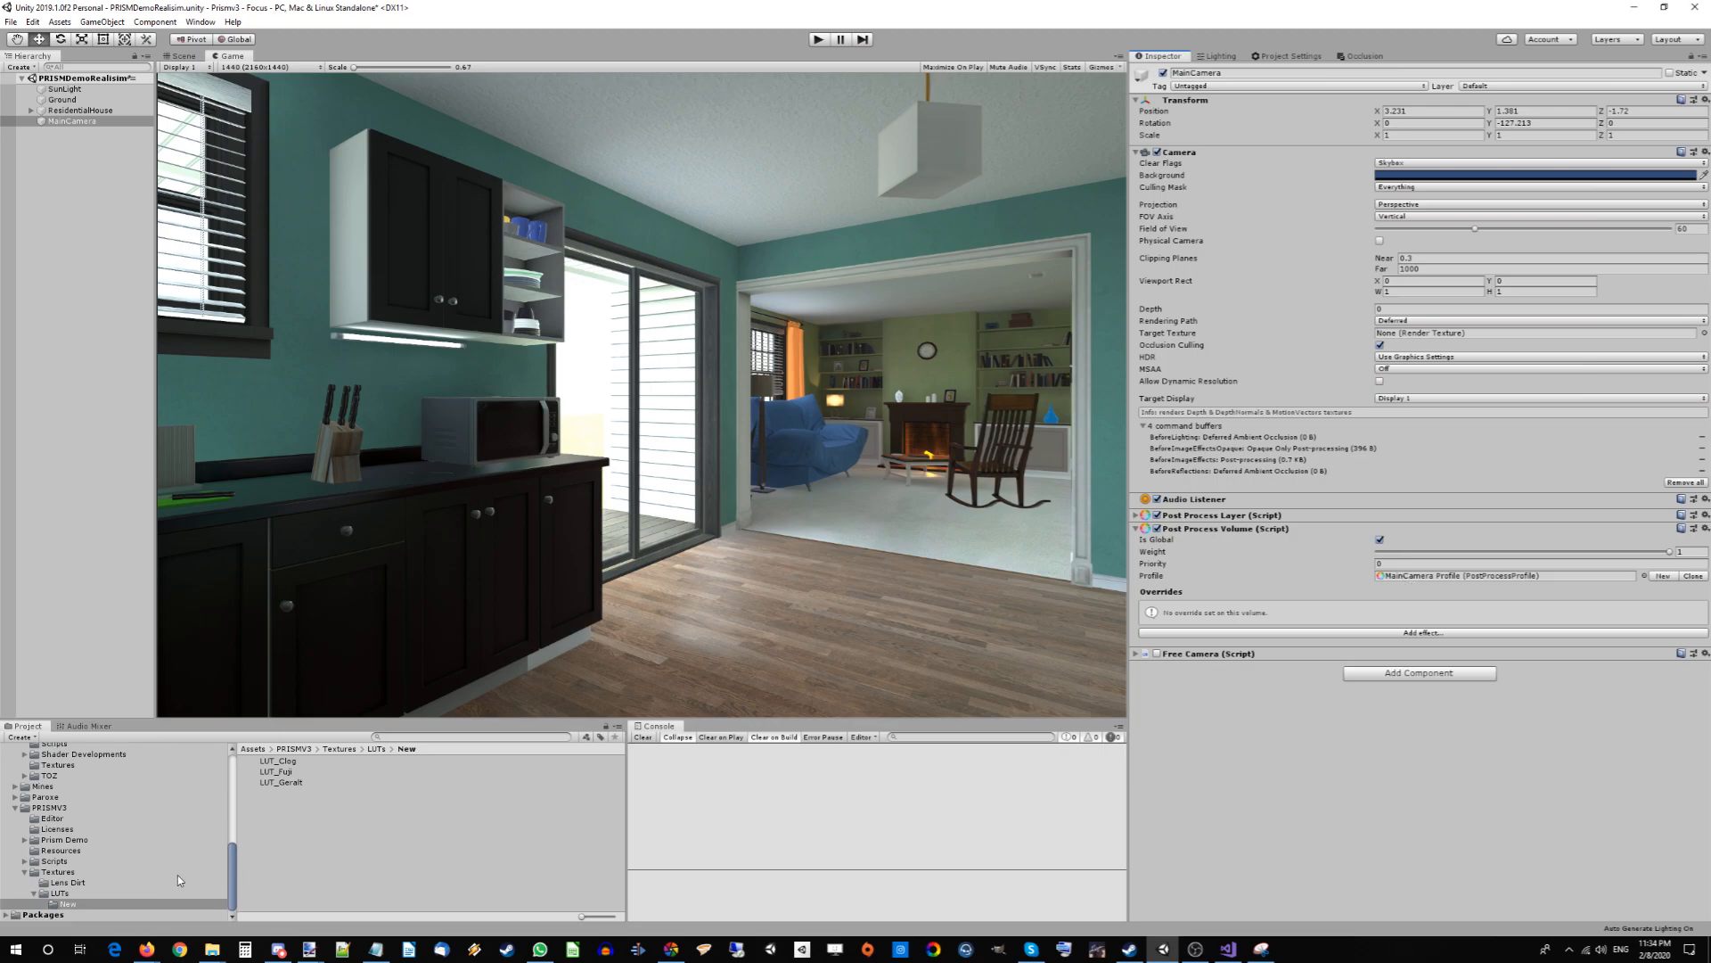
pyautogui.click(6, 914)
pyautogui.scroll(-5, 119, 877)
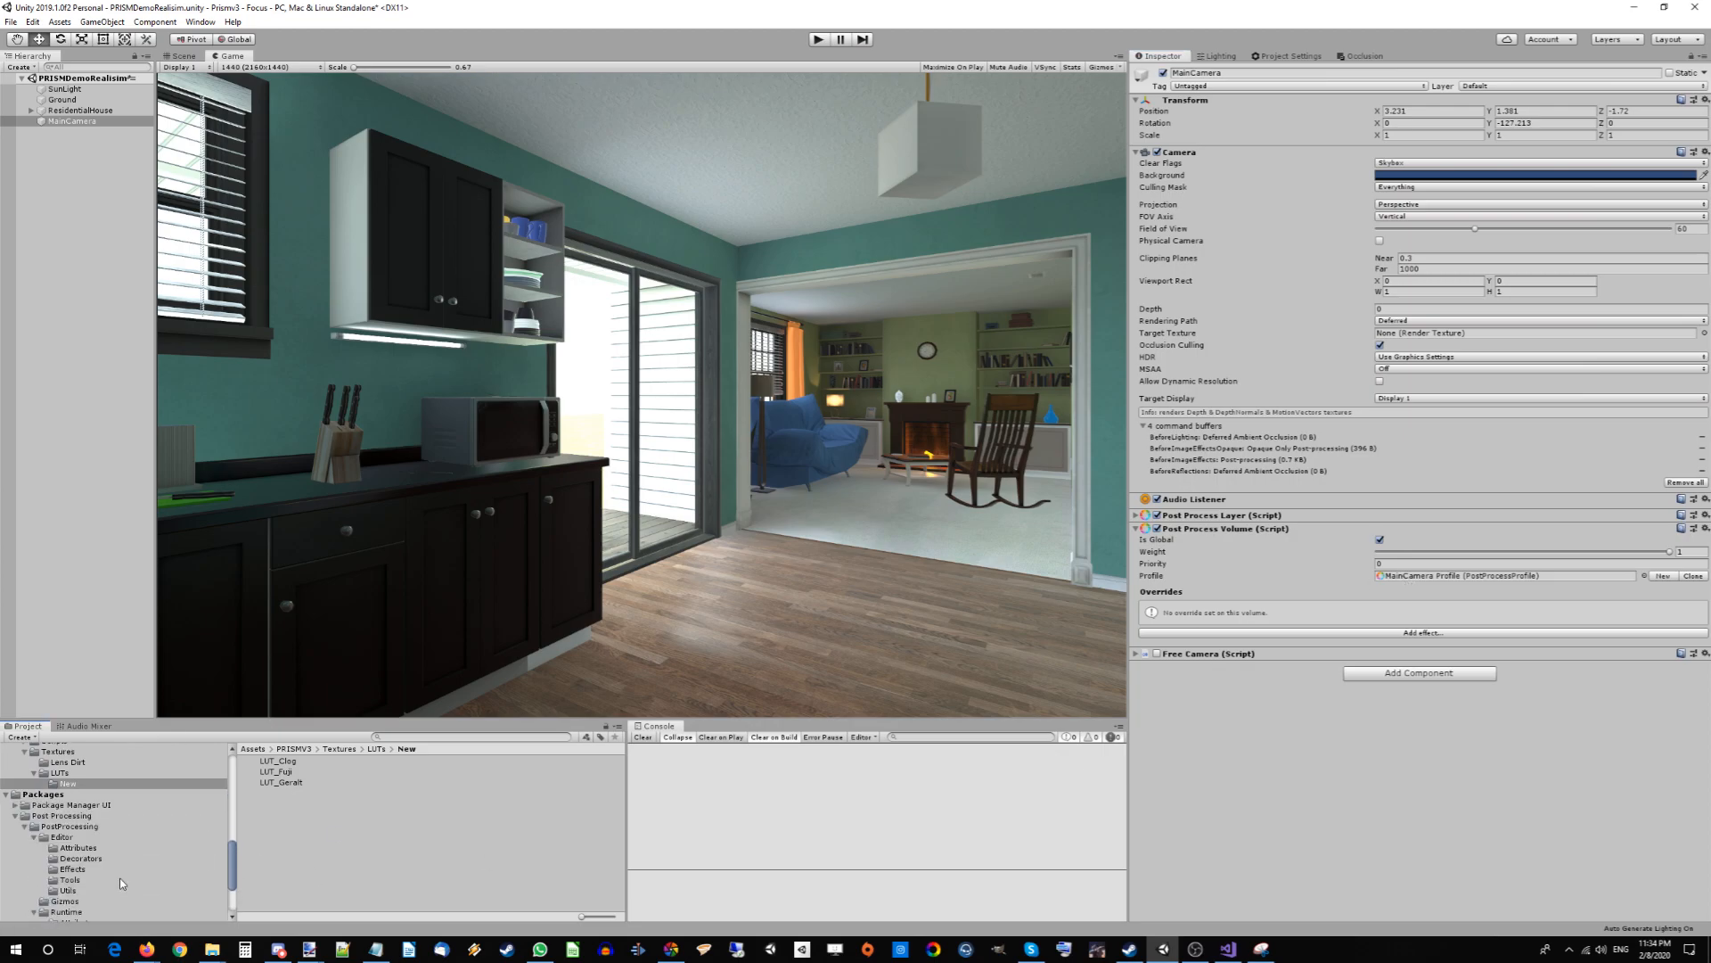
pyautogui.click(16, 817)
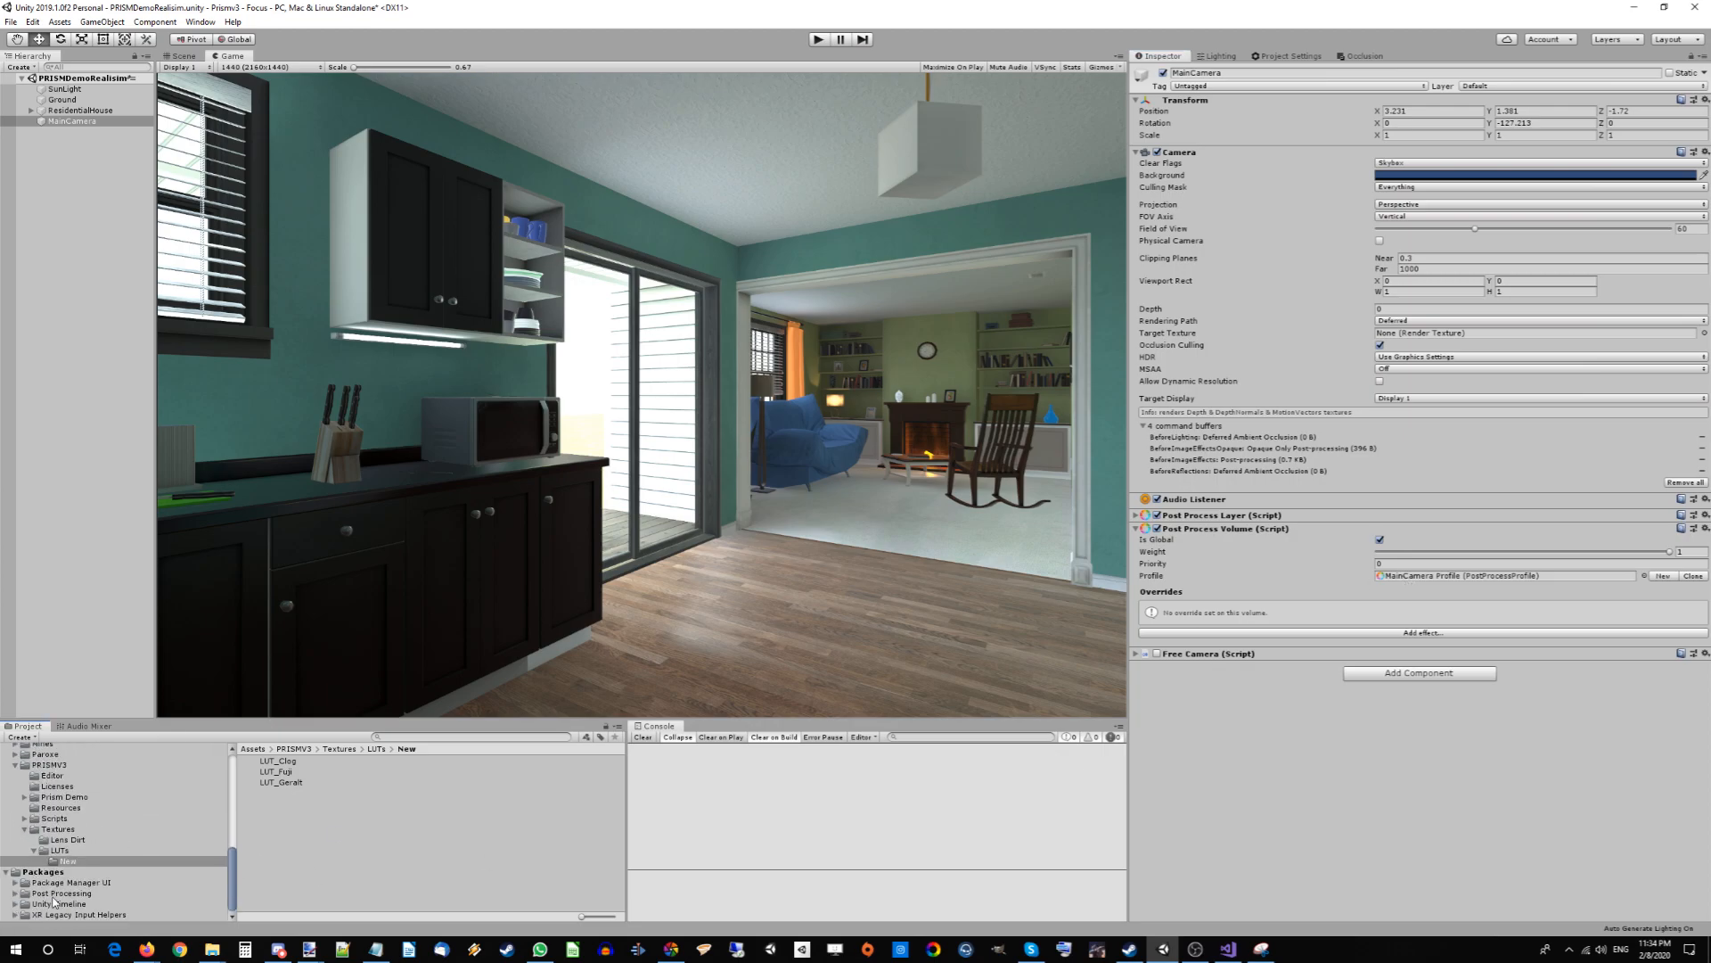
pyautogui.scroll(2, 89, 881)
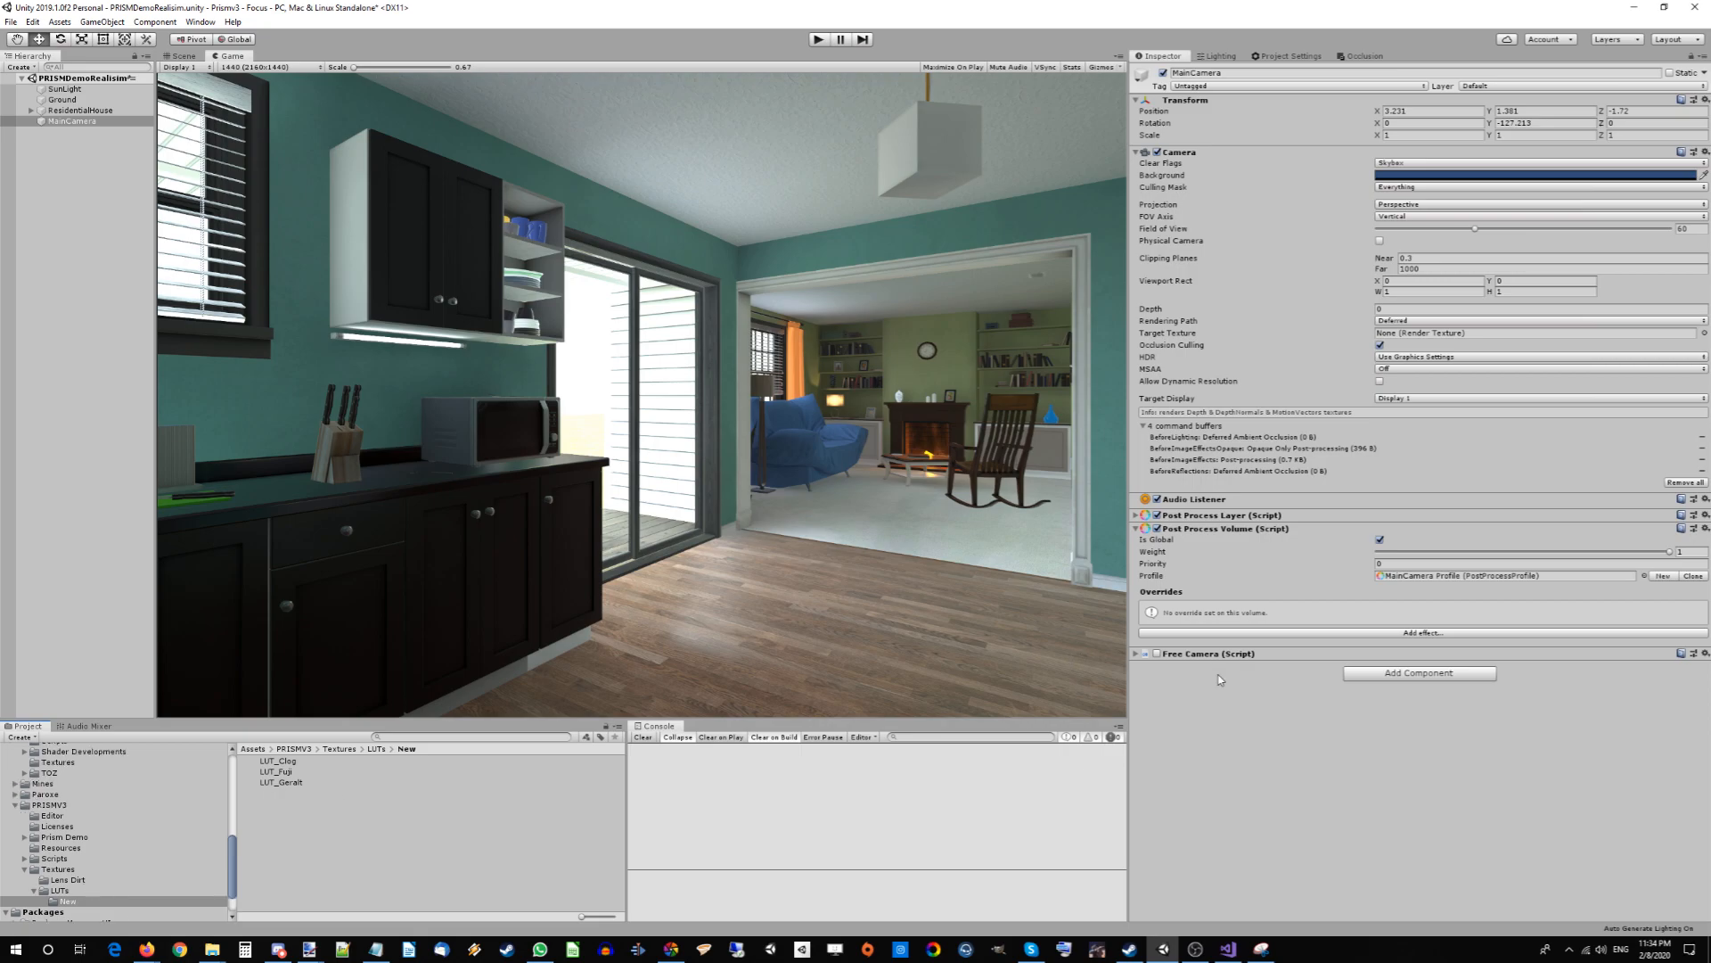
# Add the Prism SceneEffects and Prism Stack effects as overrides on the camera's Post Process Volume.
pyautogui.click(1337, 633)
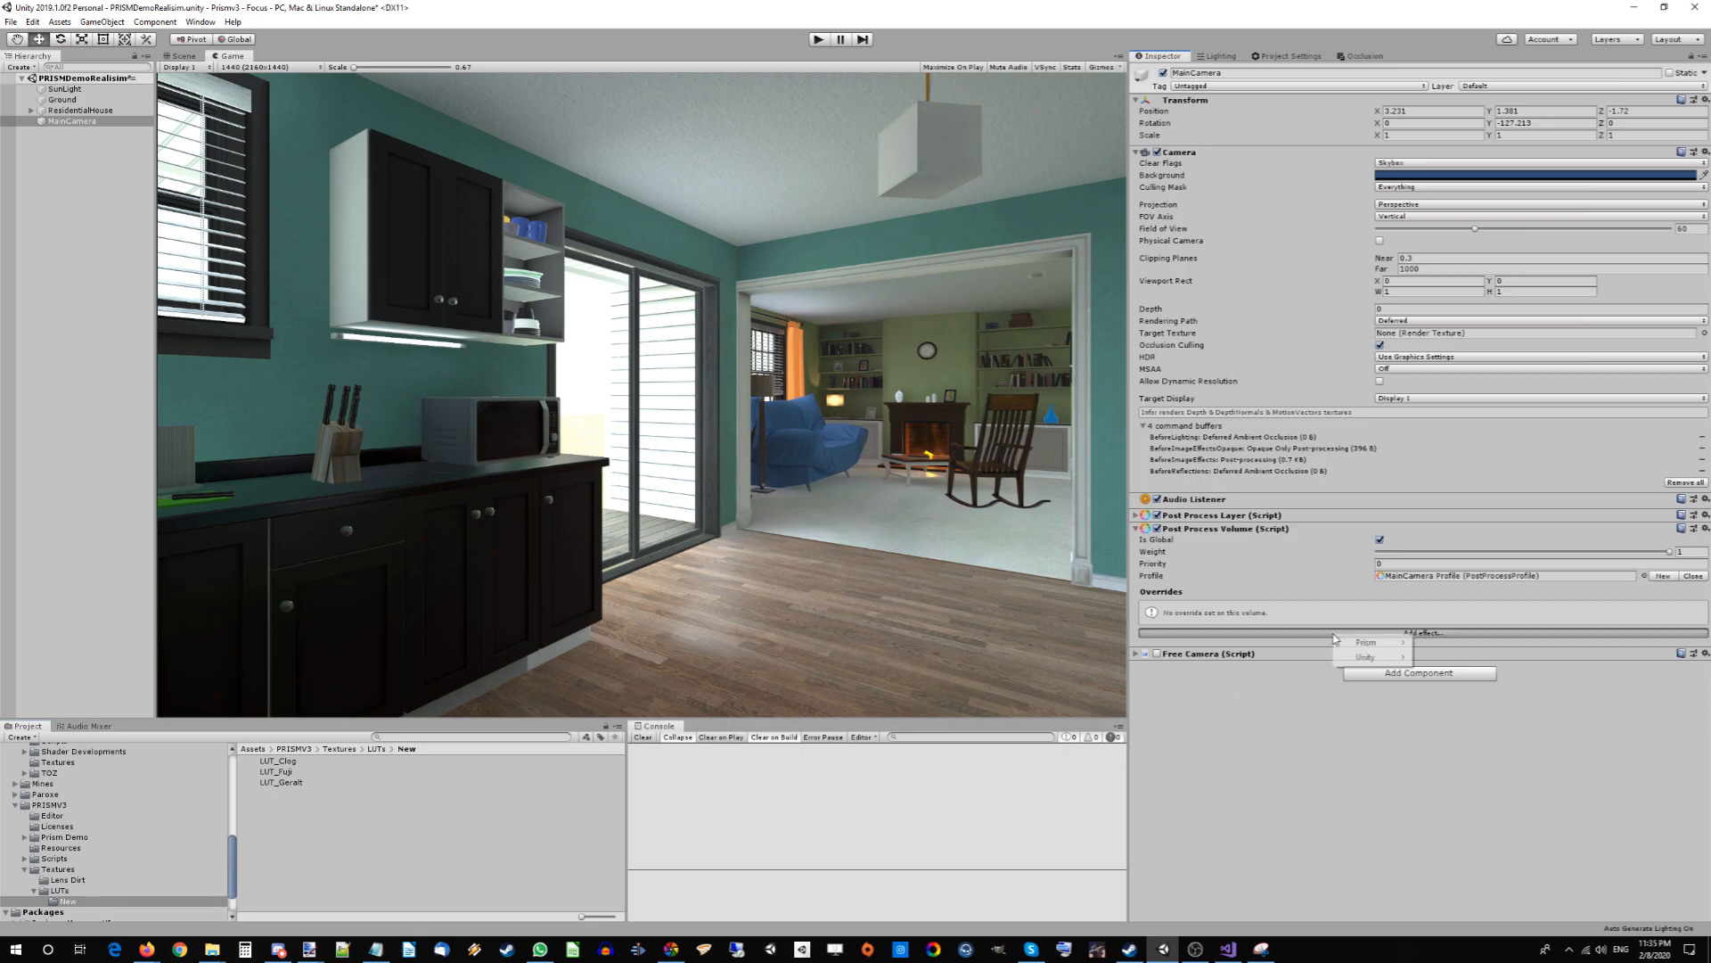
pyautogui.moveTo(1349, 643)
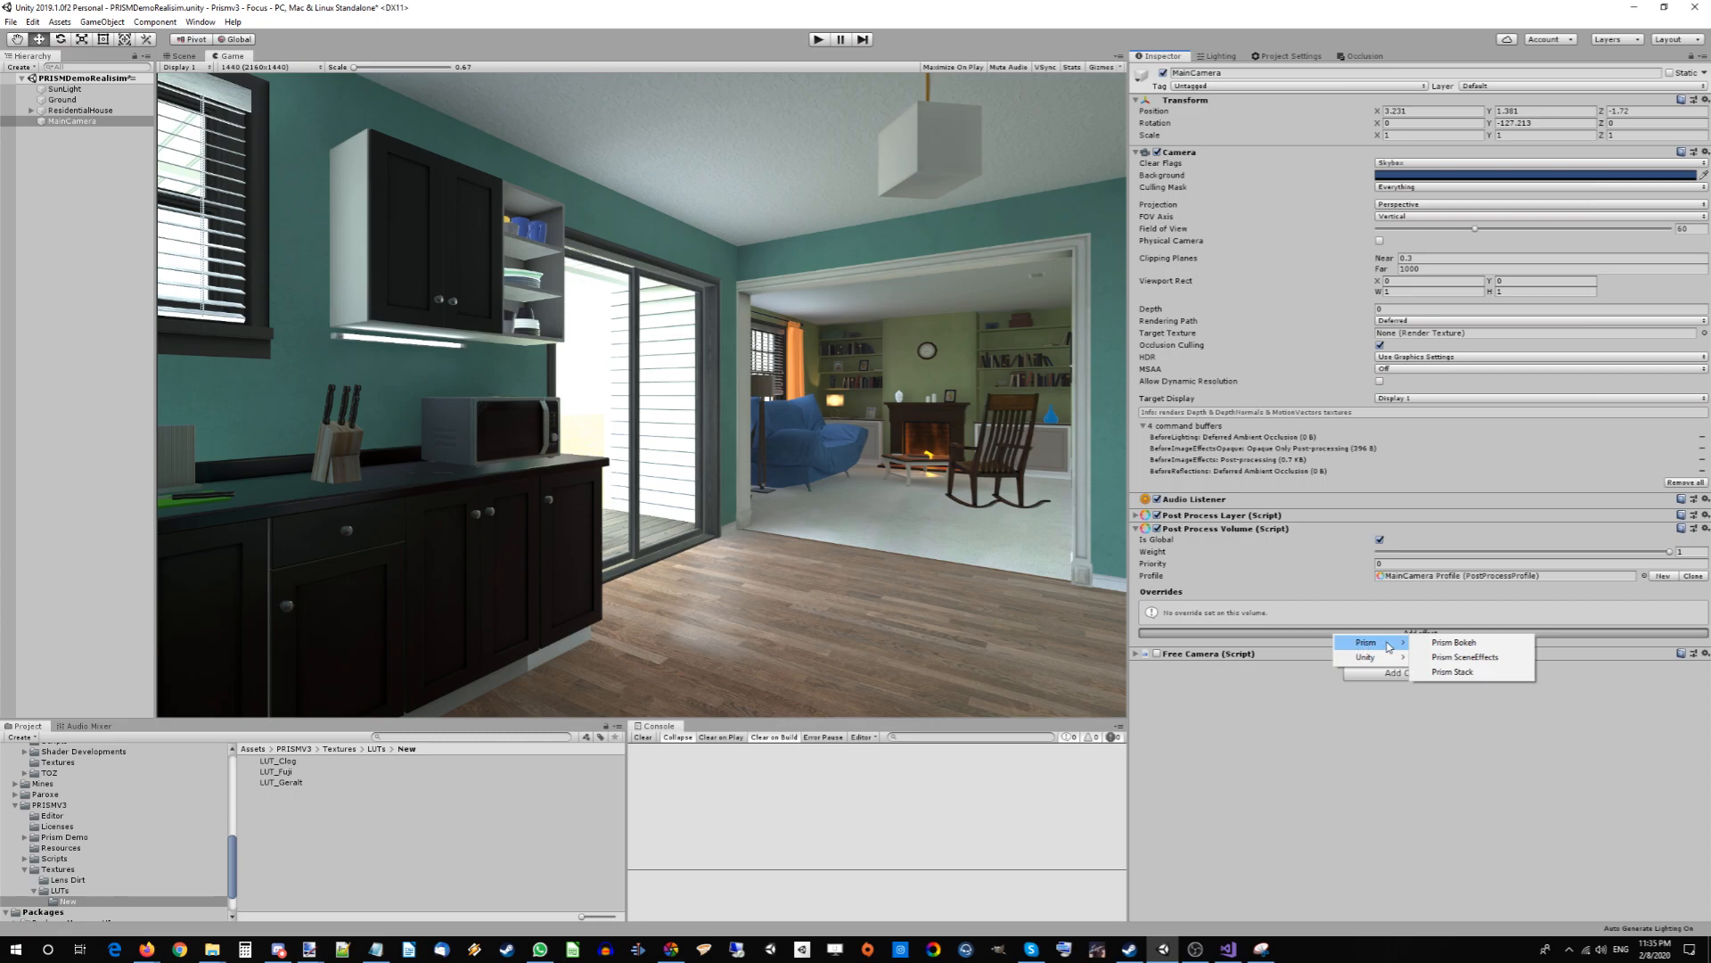
pyautogui.click(1442, 659)
pyautogui.click(1328, 606)
pyautogui.click(1305, 622)
pyautogui.moveTo(1321, 630)
pyautogui.click(1408, 660)
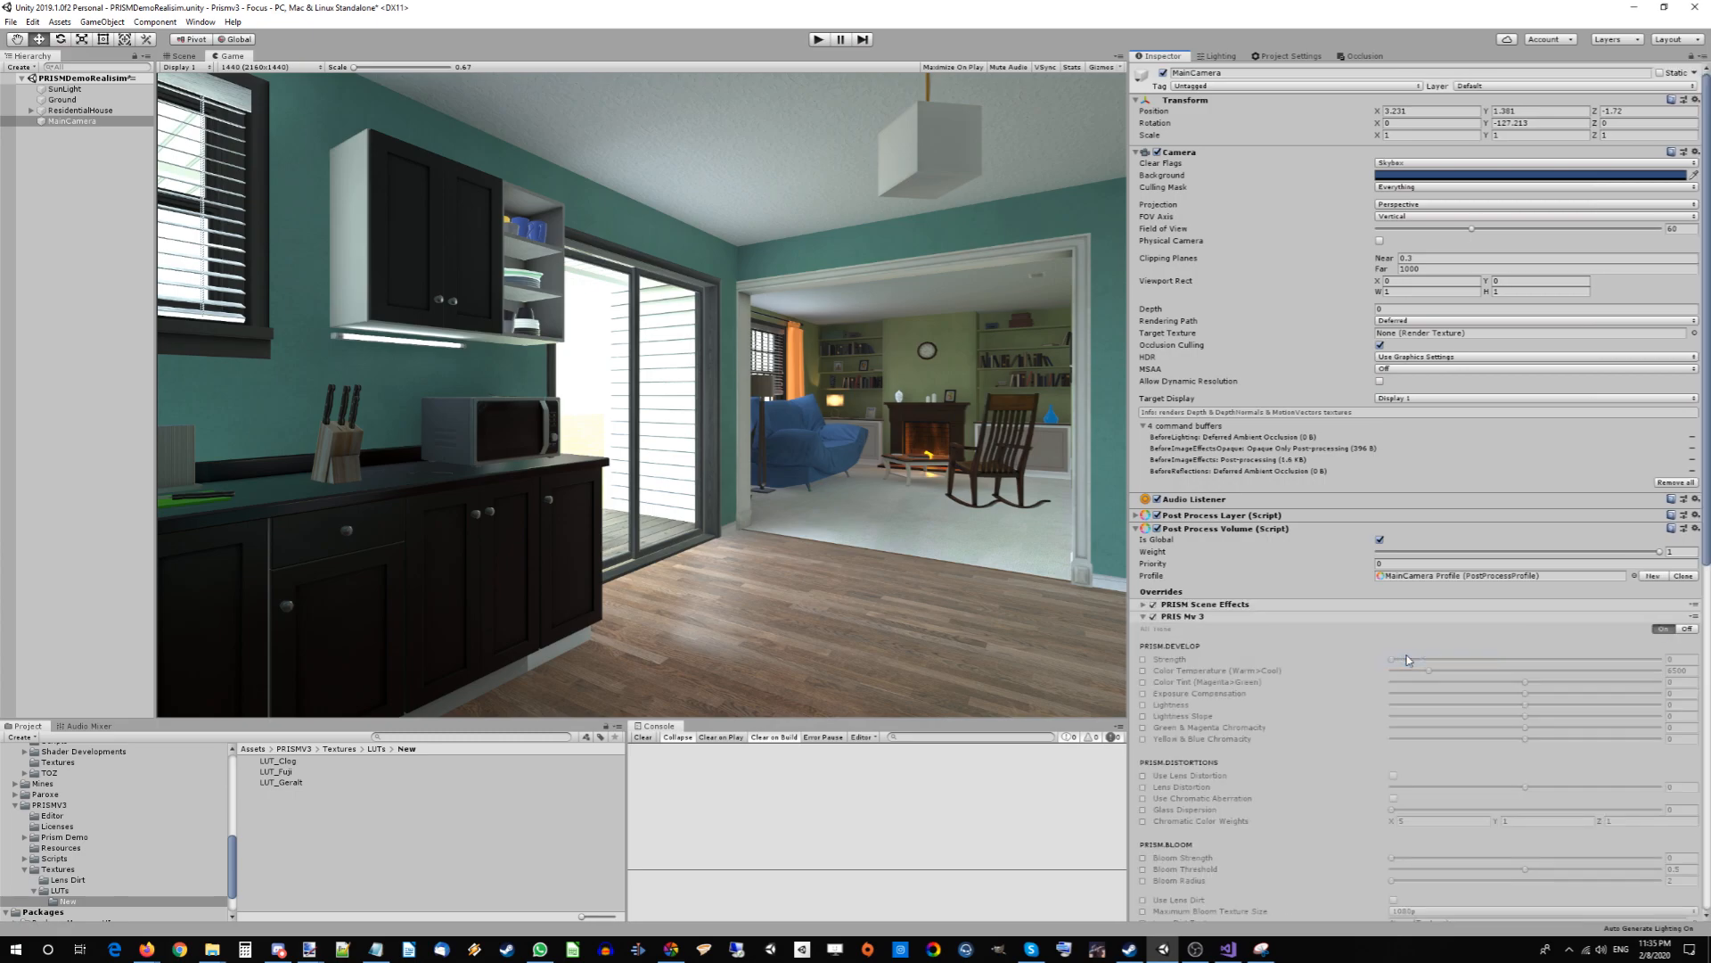
# Expand PRISM Scene Effects and activate the overrides for all ambient occlusion and NNAO debug parameters.
pyautogui.click(1243, 605)
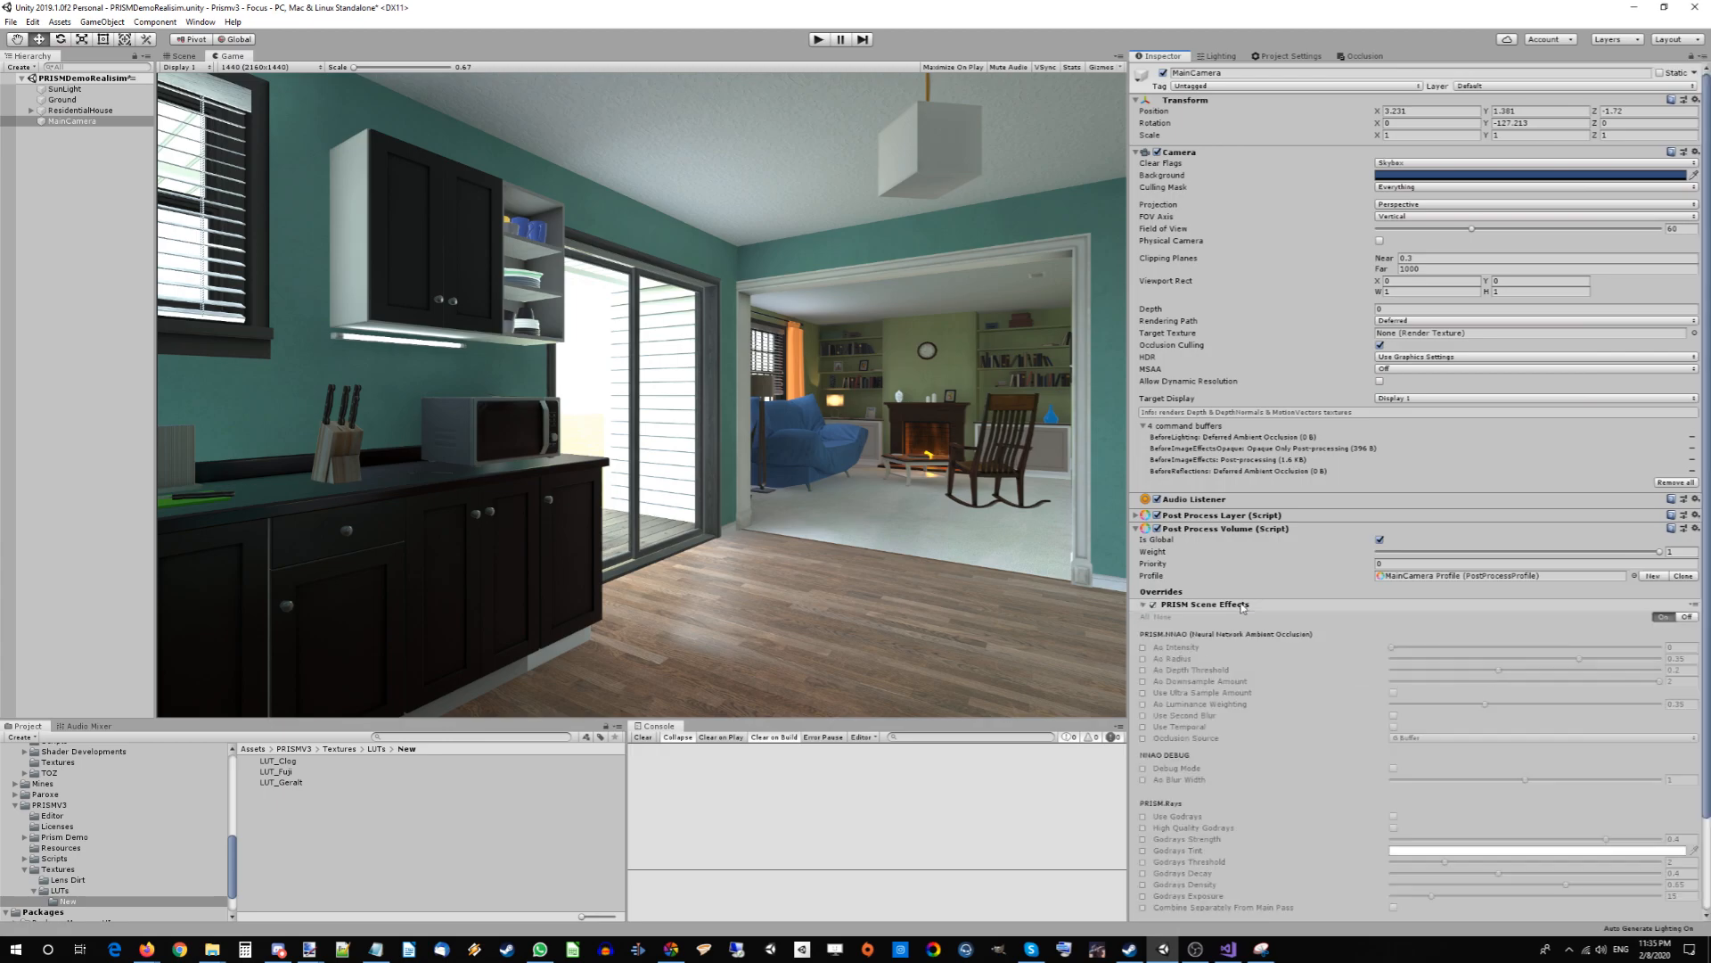
pyautogui.scroll(-3, 1281, 589)
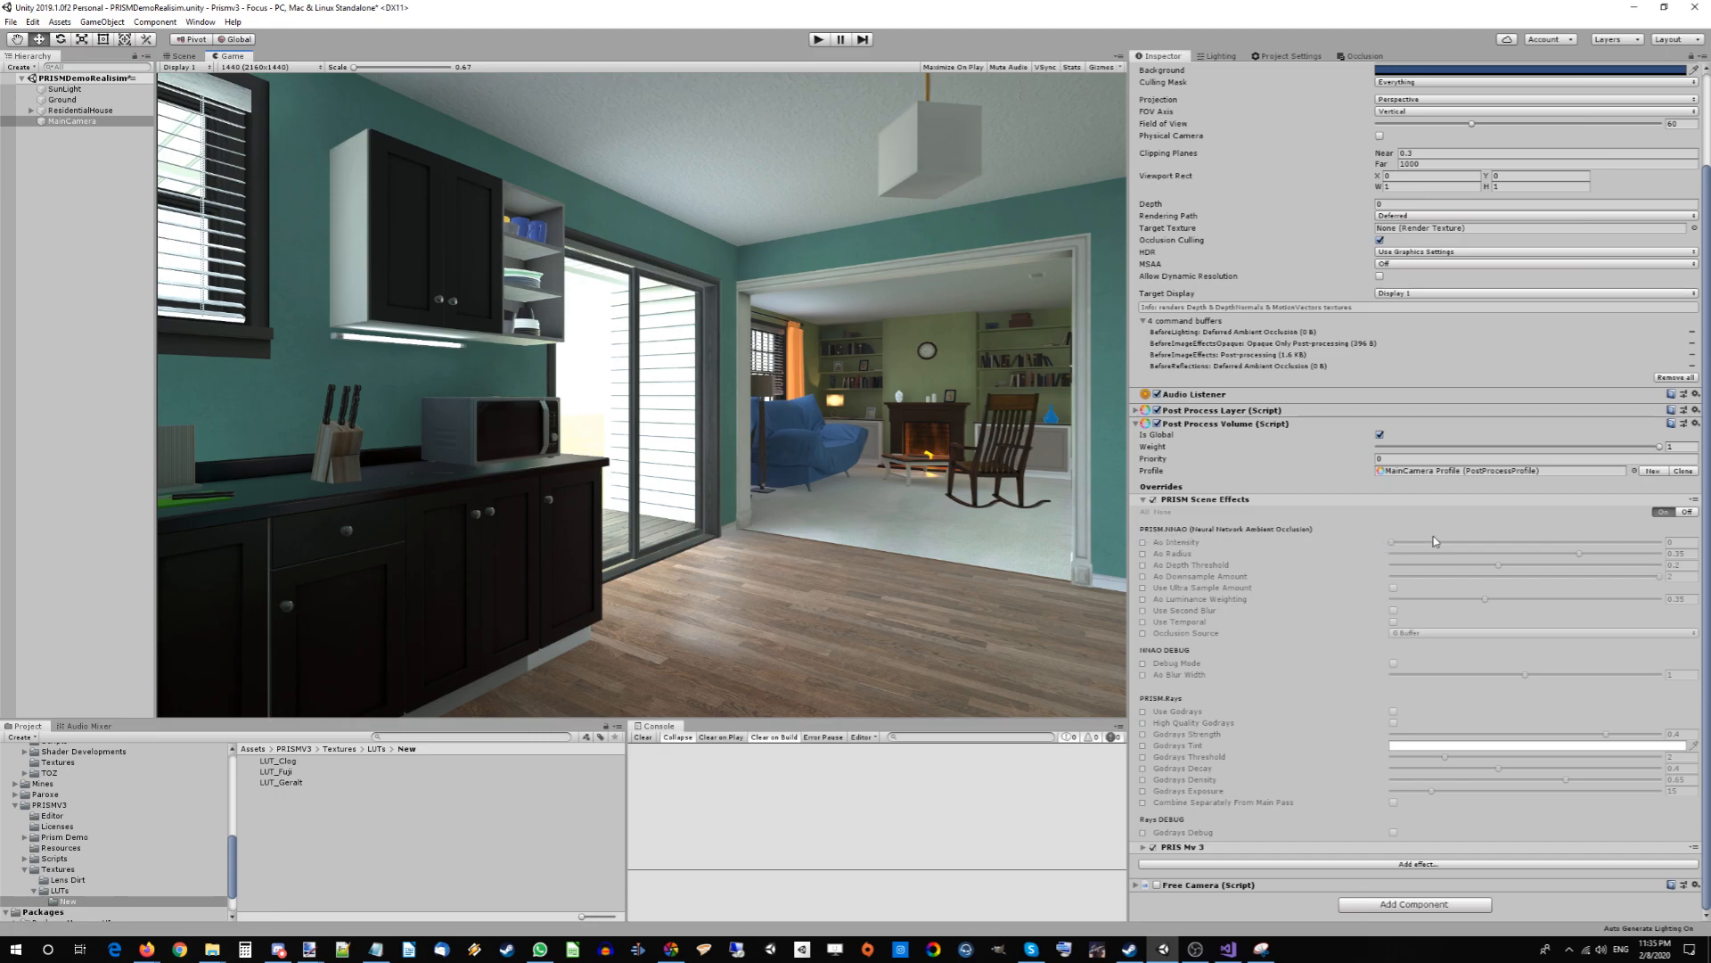
pyautogui.click(1142, 542)
pyautogui.click(1143, 554)
pyautogui.click(1143, 565)
pyautogui.click(1143, 576)
pyautogui.click(1143, 588)
pyautogui.click(1143, 599)
pyautogui.click(1143, 610)
pyautogui.click(1143, 621)
pyautogui.click(1143, 633)
pyautogui.click(1143, 664)
pyautogui.click(1143, 674)
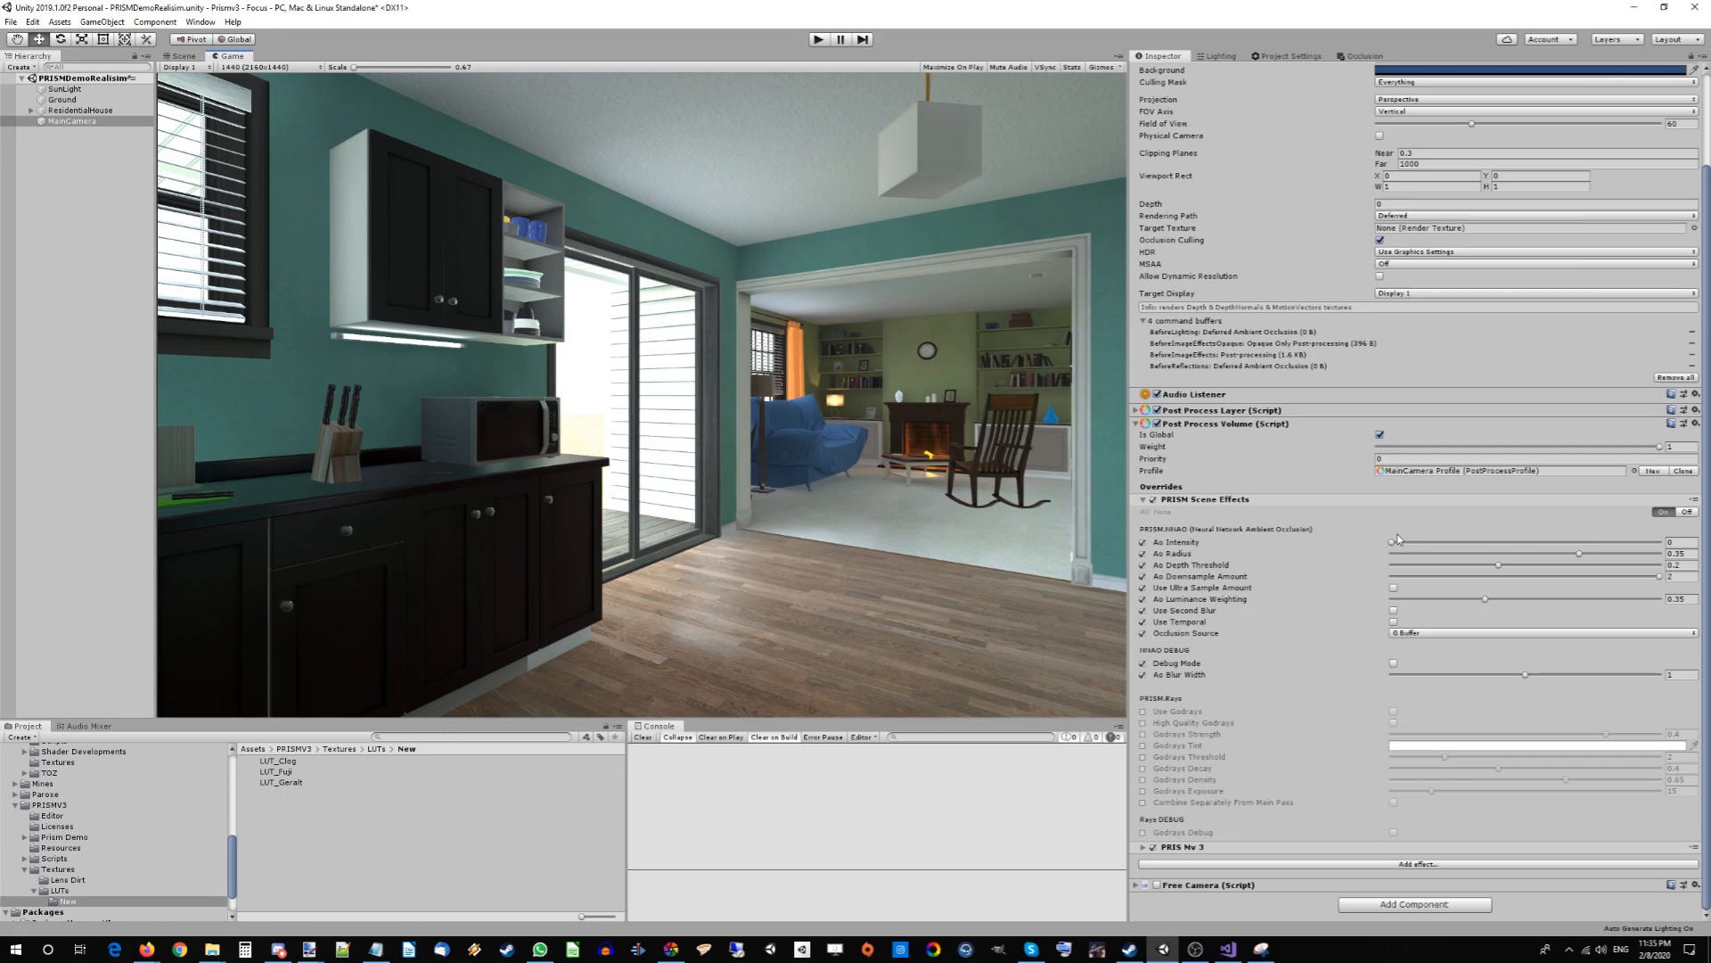
# Set AO intensity to about 0.37, downsample amount to 1 and radius to about 0.3, with Ultra Sample Amount and Second Blur enabled.
pyautogui.moveTo(1396, 543); pyautogui.dragTo(1494, 548)
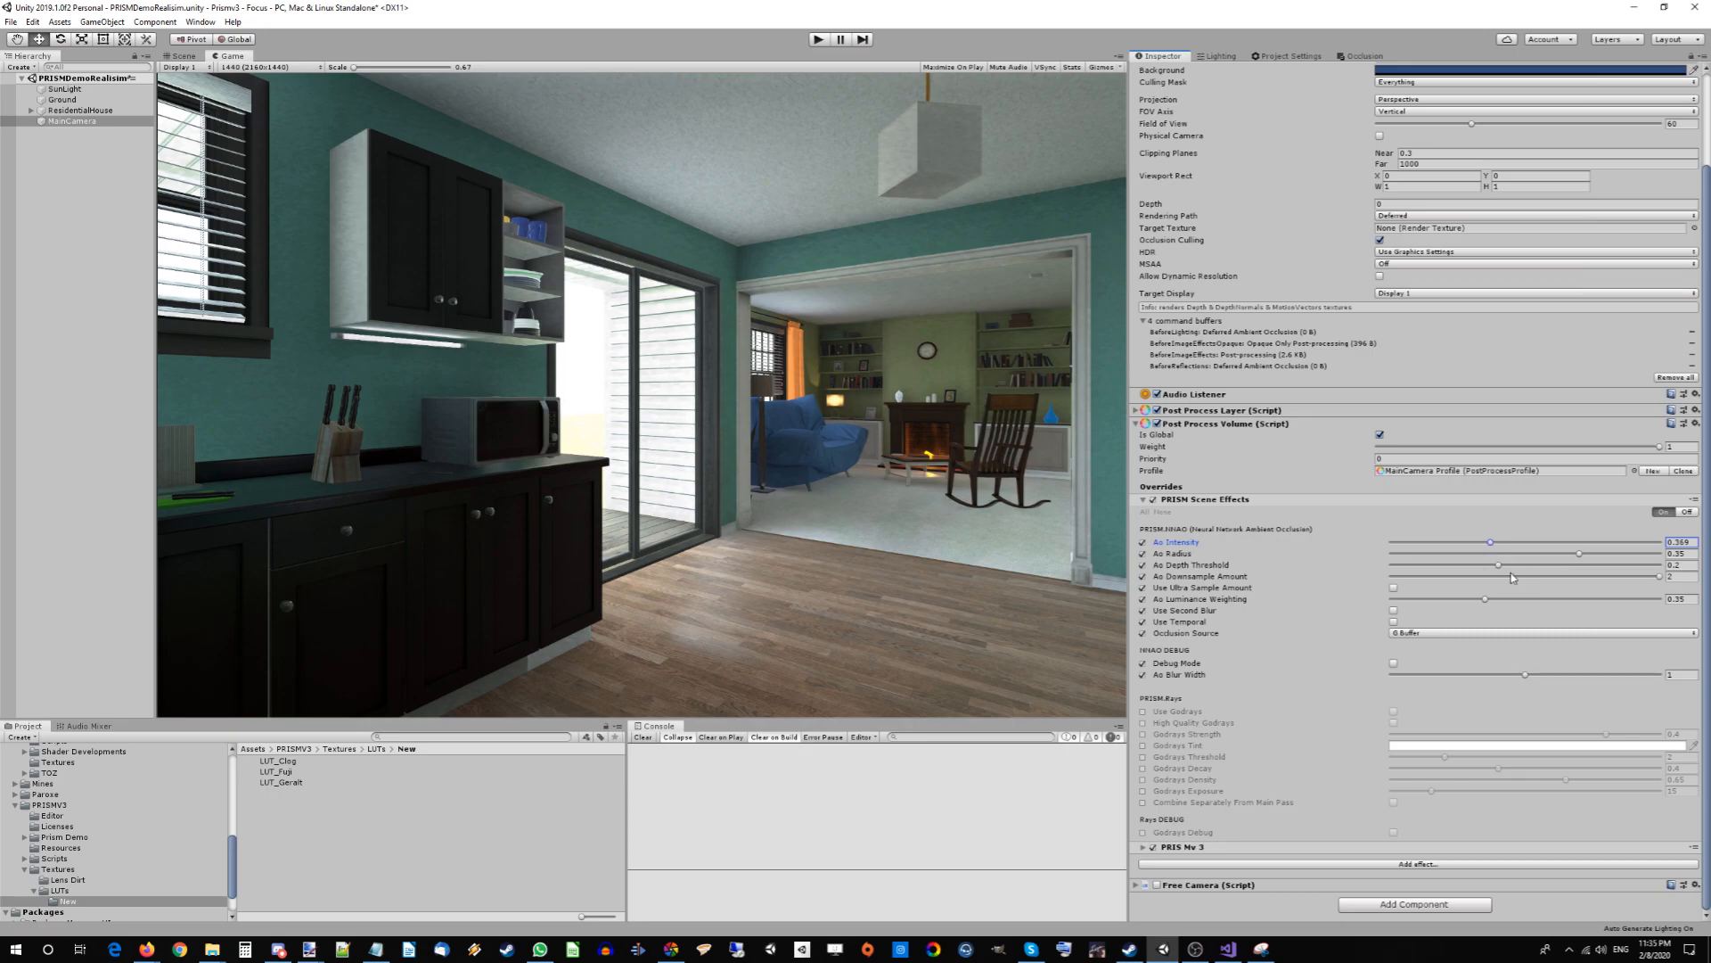
pyautogui.click(1394, 588)
pyautogui.click(1394, 611)
pyautogui.click(897, 544)
pyautogui.click(1395, 577)
pyautogui.moveTo(1583, 558); pyautogui.dragTo(1558, 558)
# Preview the occlusion in Debug Mode, trying an AO radius of about 0.019 before setting it to about 0.299.
pyautogui.click(1394, 663)
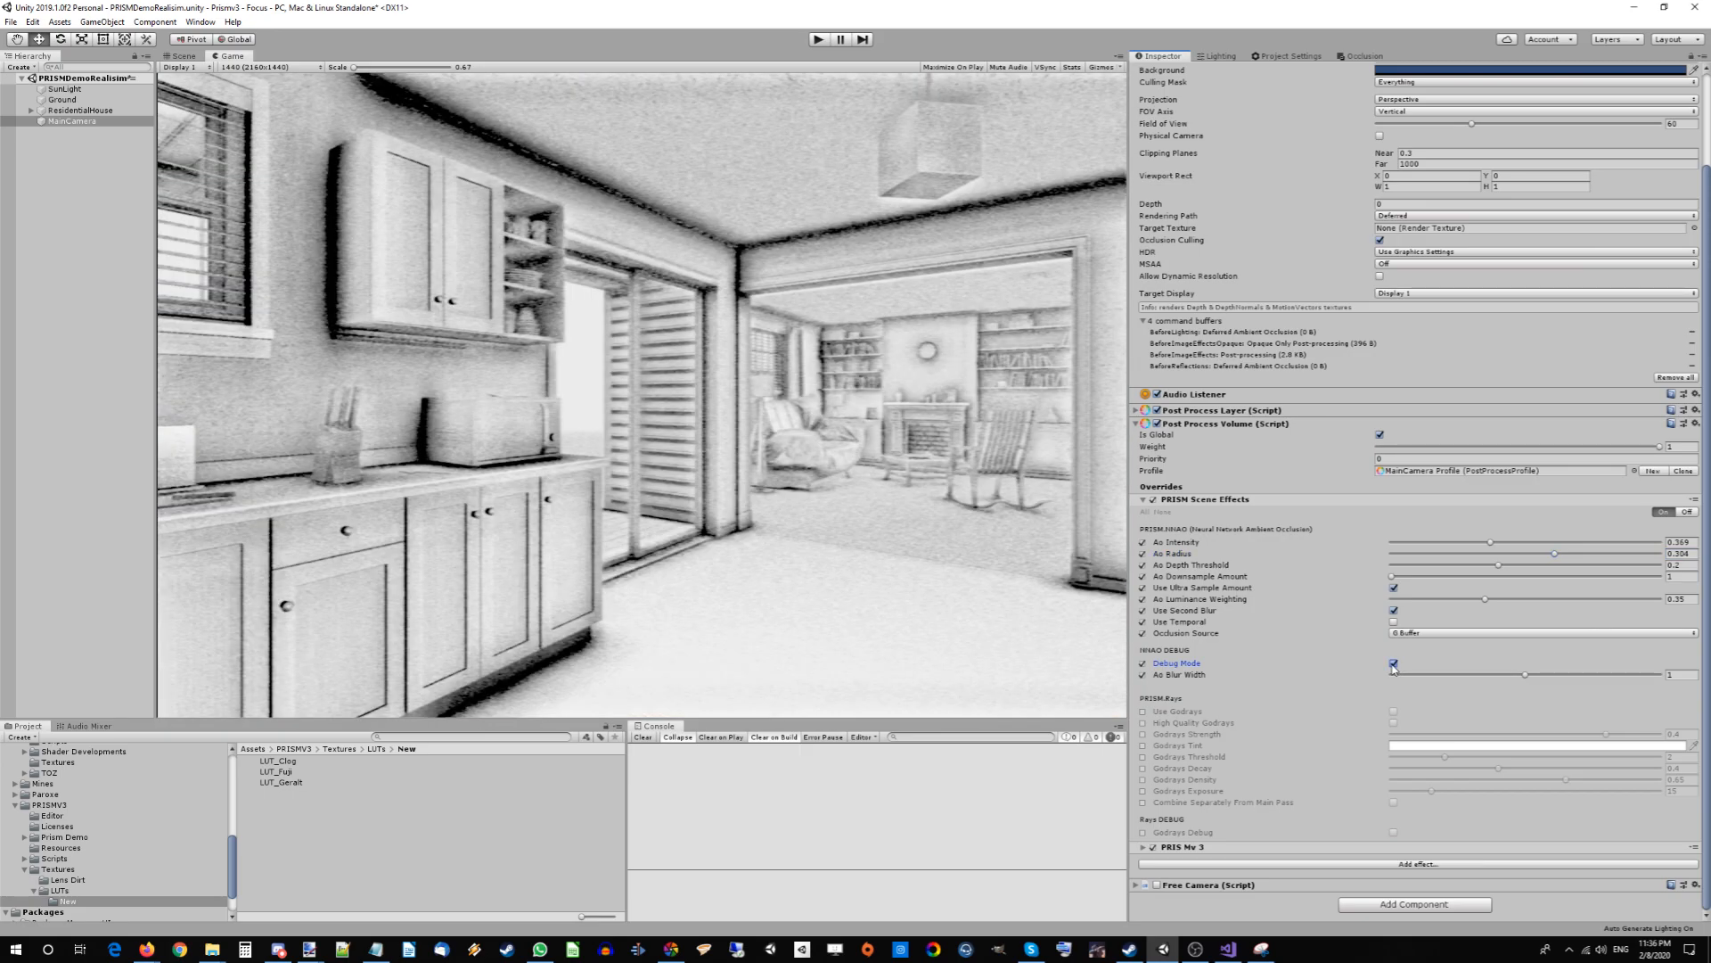
pyautogui.moveTo(1556, 554)
pyautogui.mouseDown()
pyautogui.moveTo(1377, 563)
pyautogui.moveTo(1405, 565)
pyautogui.mouseUp()
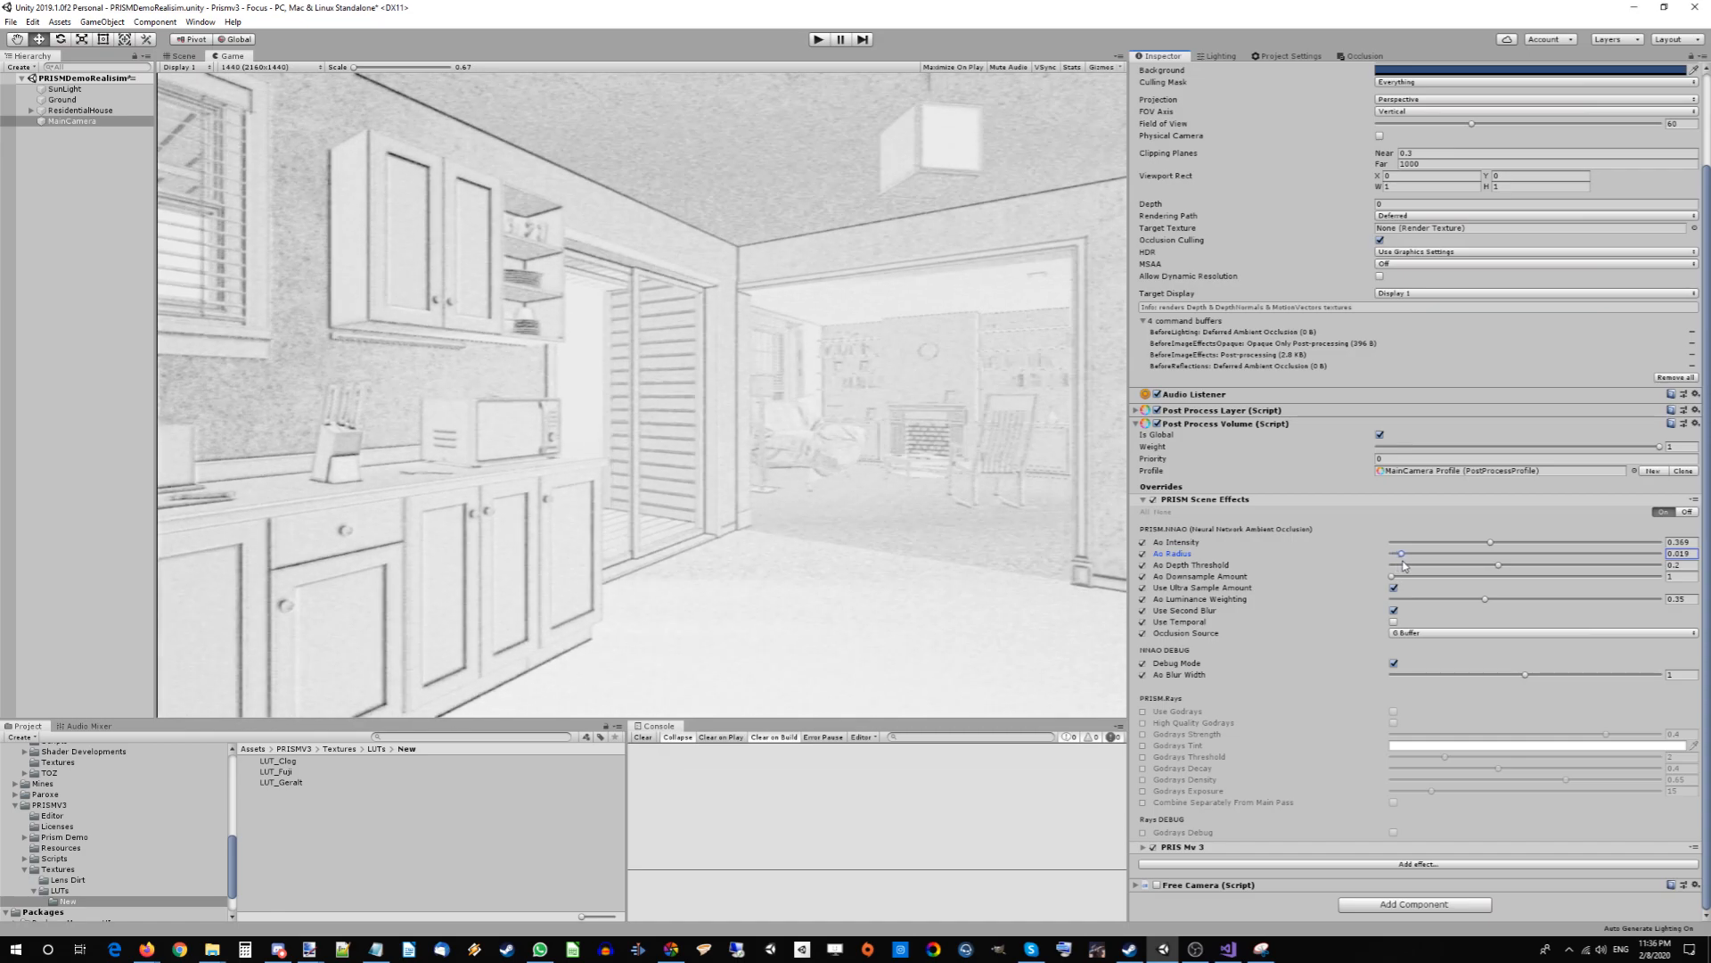
pyautogui.click(1394, 663)
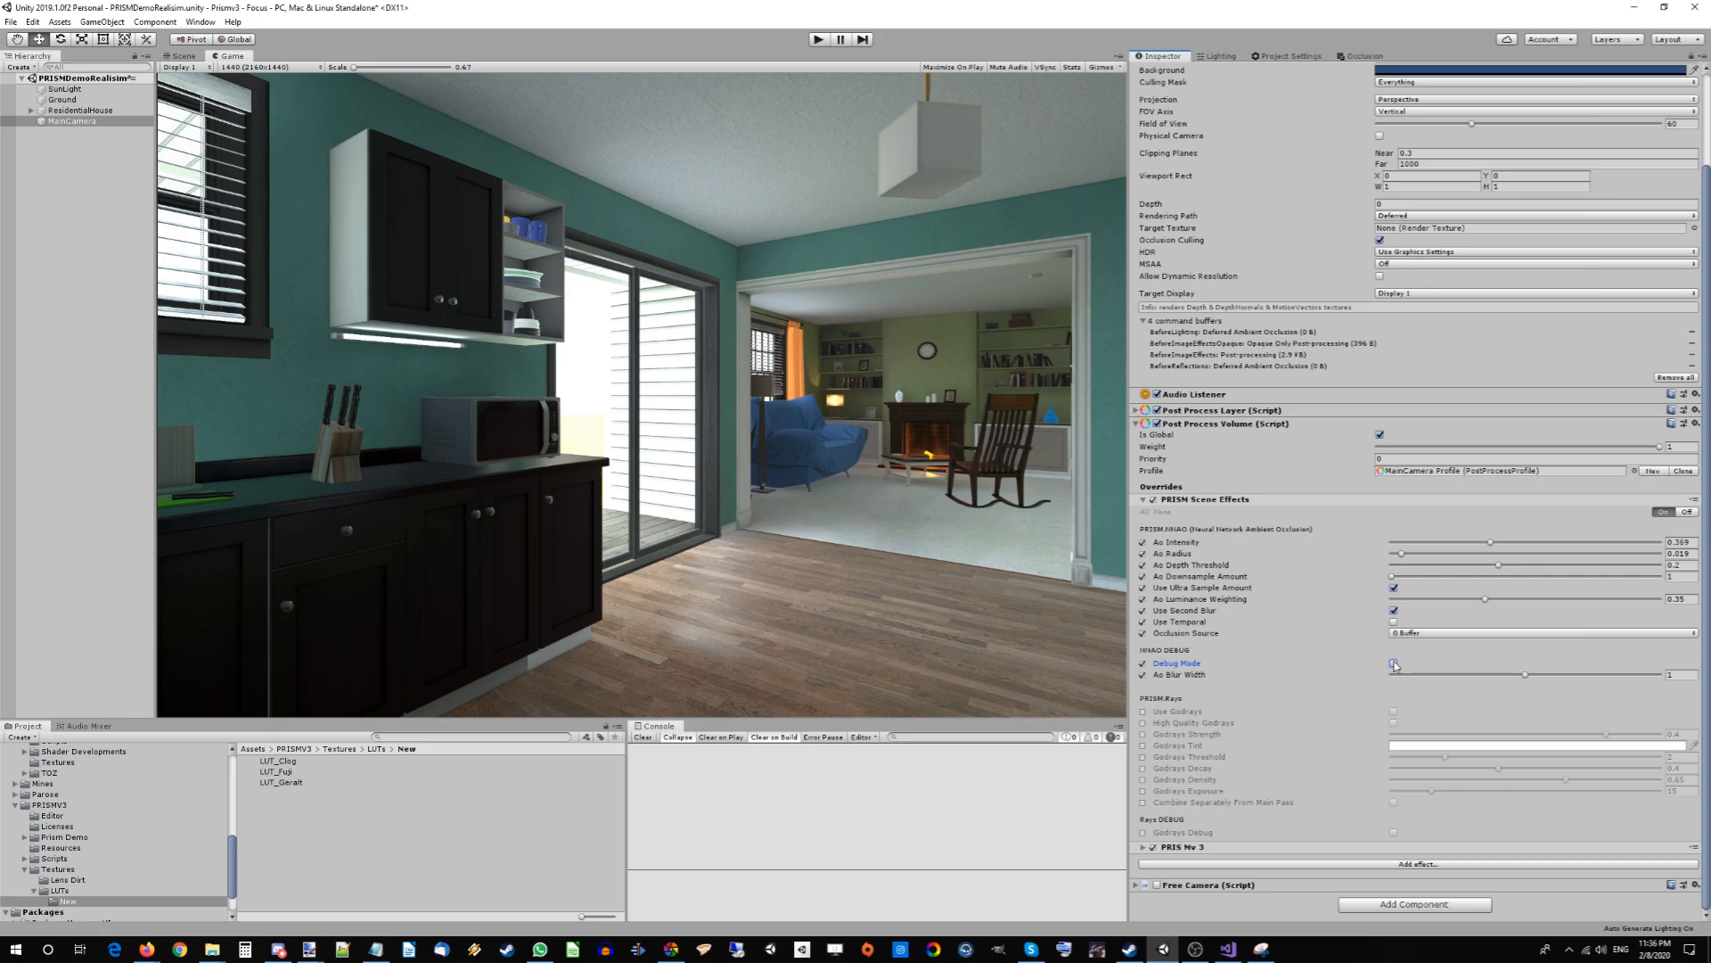
pyautogui.click(1395, 665)
pyautogui.moveTo(1402, 554); pyautogui.dragTo(1556, 565)
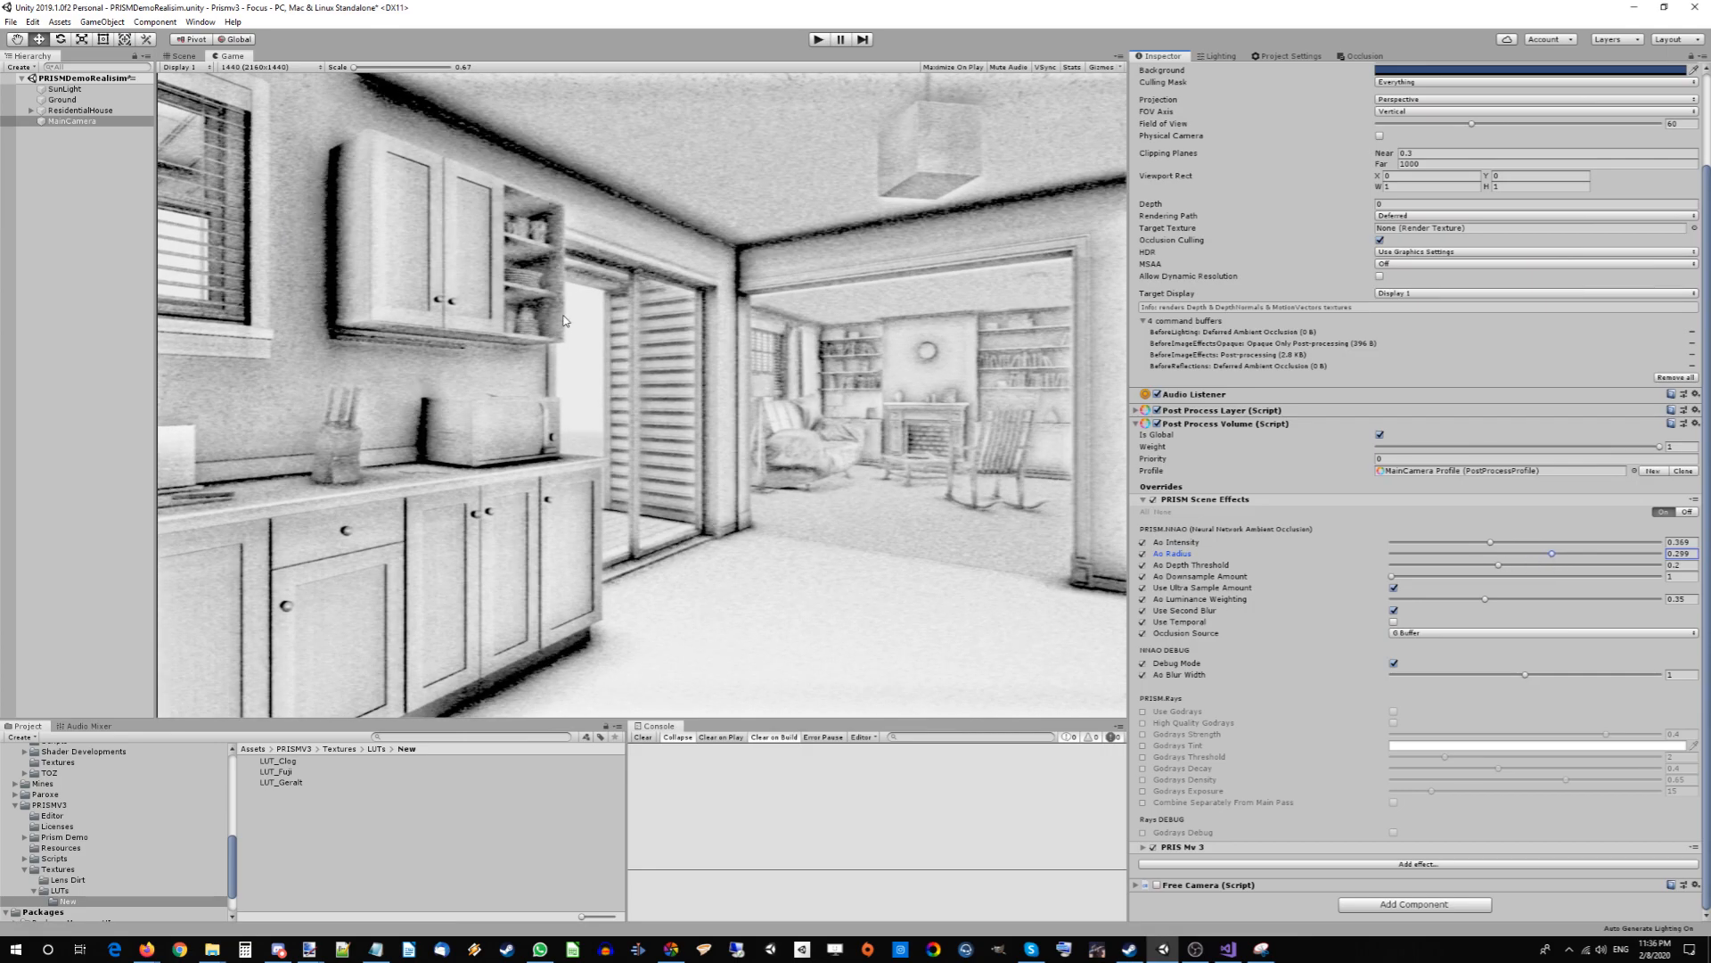
# Try an AO intensity of about 0.242, turn off the occlusion Debug Mode and set the intensity to about 0.399.
pyautogui.moveTo(1491, 542); pyautogui.dragTo(1460, 548)
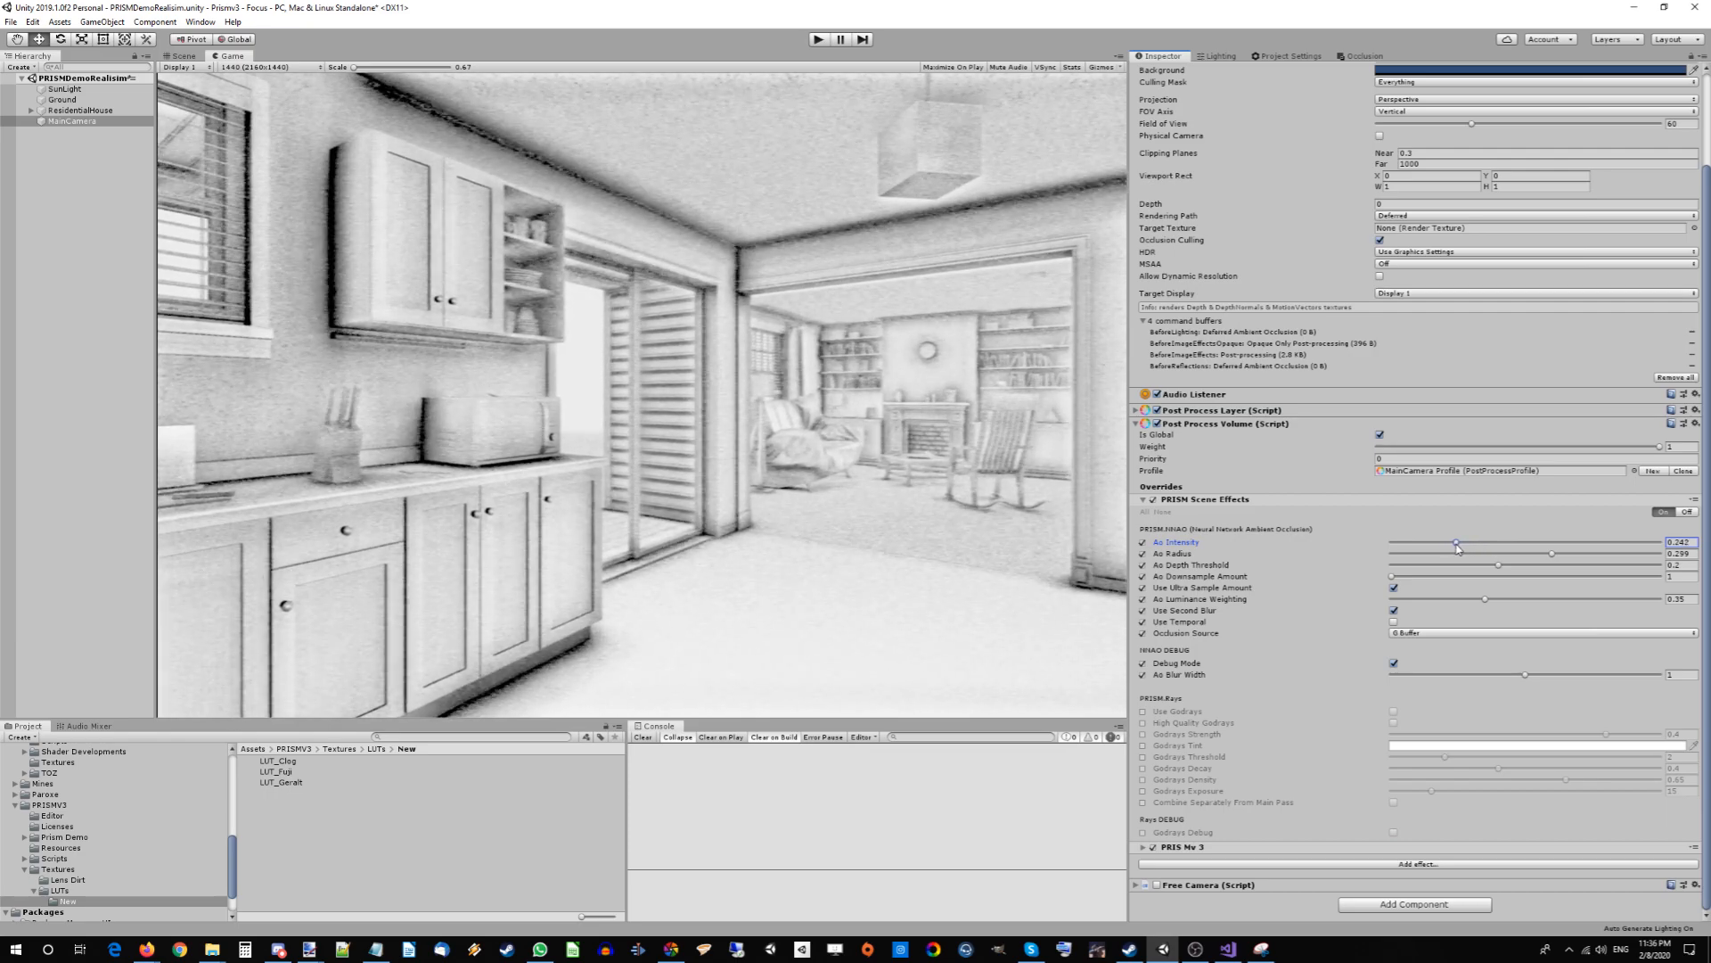
pyautogui.click(1395, 664)
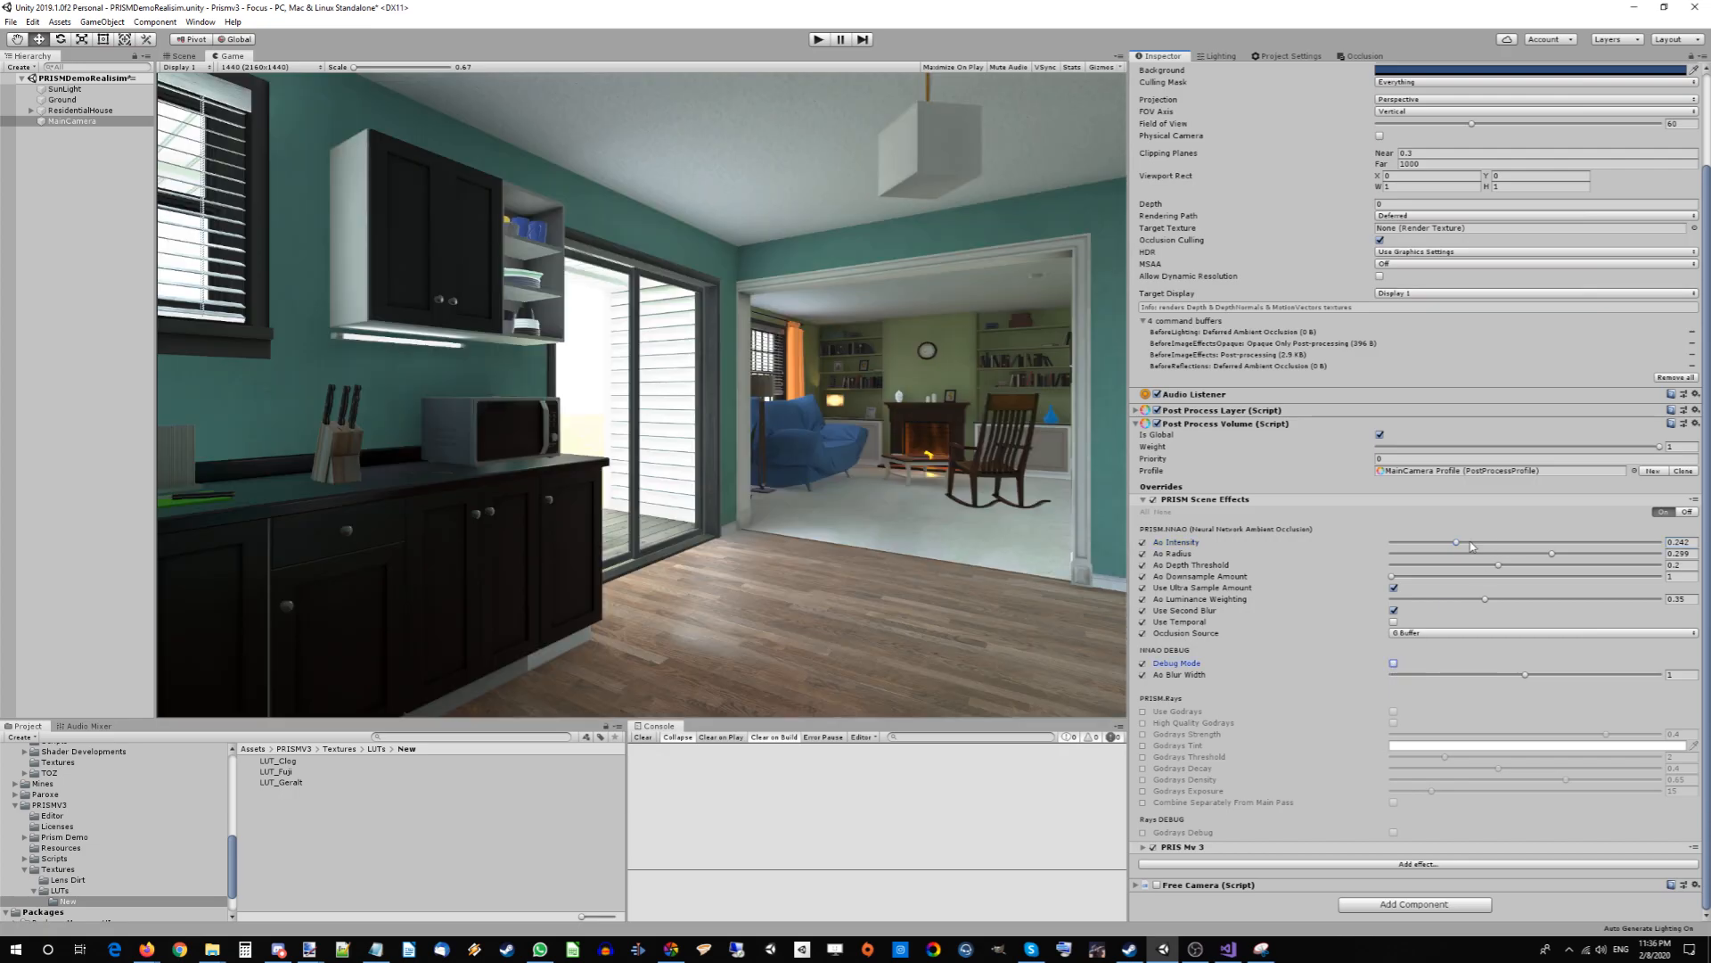
pyautogui.moveTo(1456, 542); pyautogui.dragTo(1501, 548)
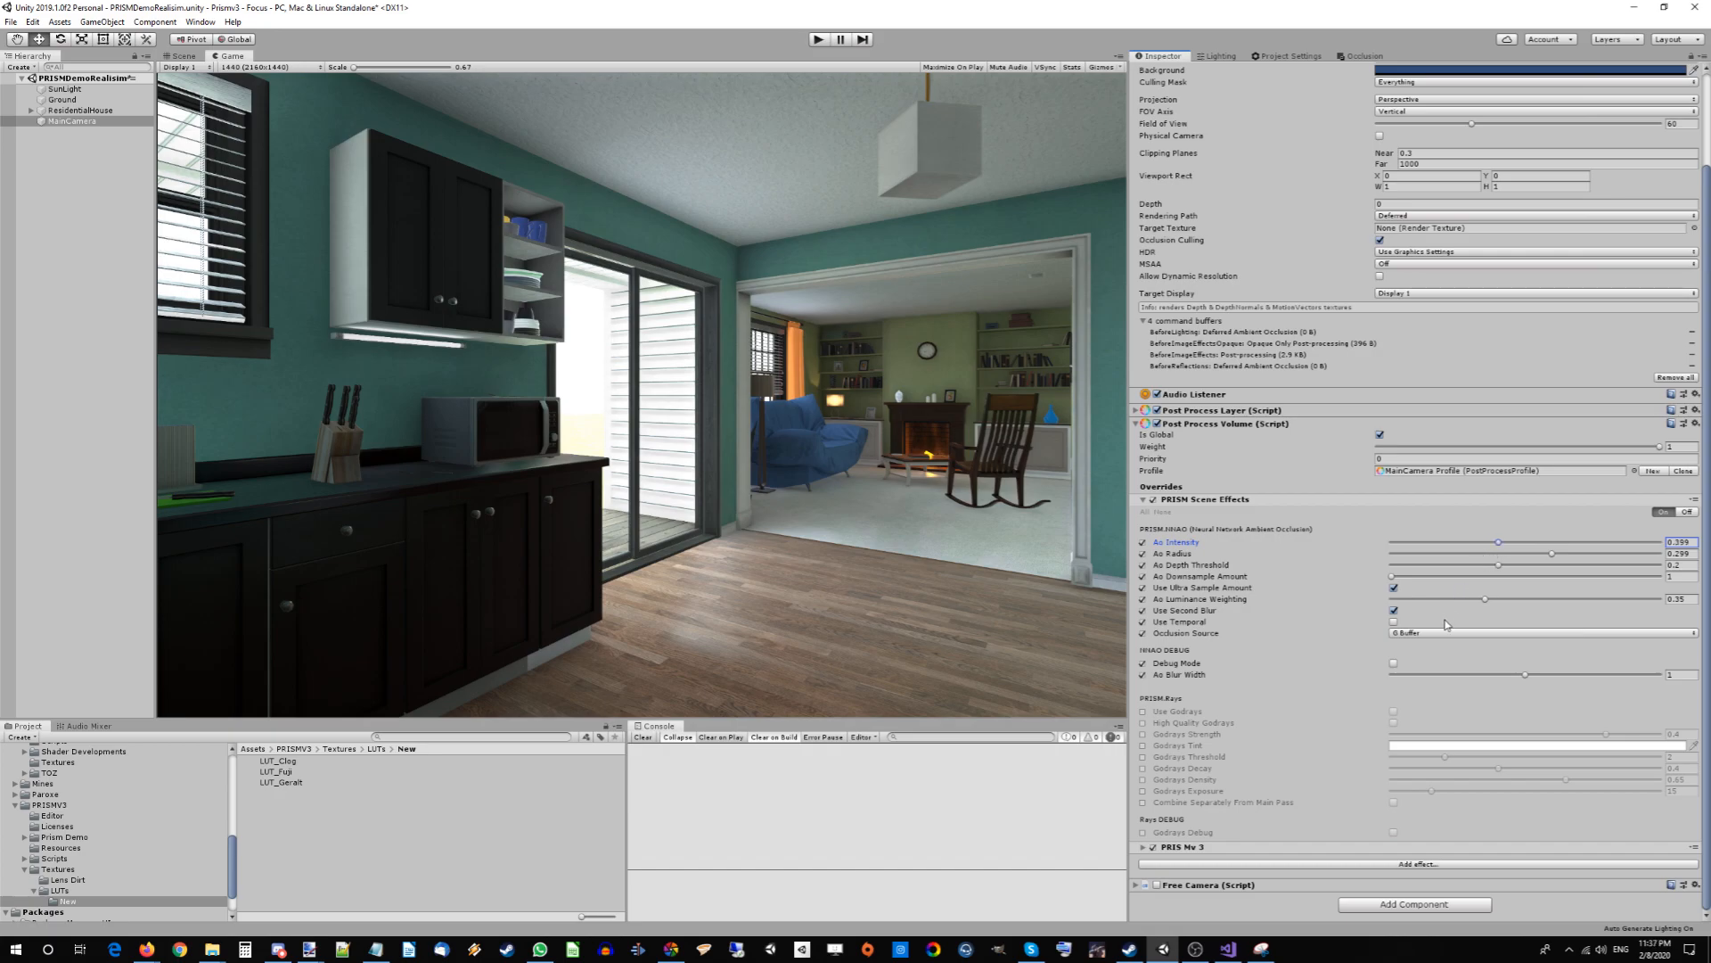
# Compare AO luminance weighting at 0 and at 1 on the bright siding behind the glass door.
pyautogui.click(1487, 602)
pyautogui.moveTo(1489, 605); pyautogui.dragTo(1689, 612)
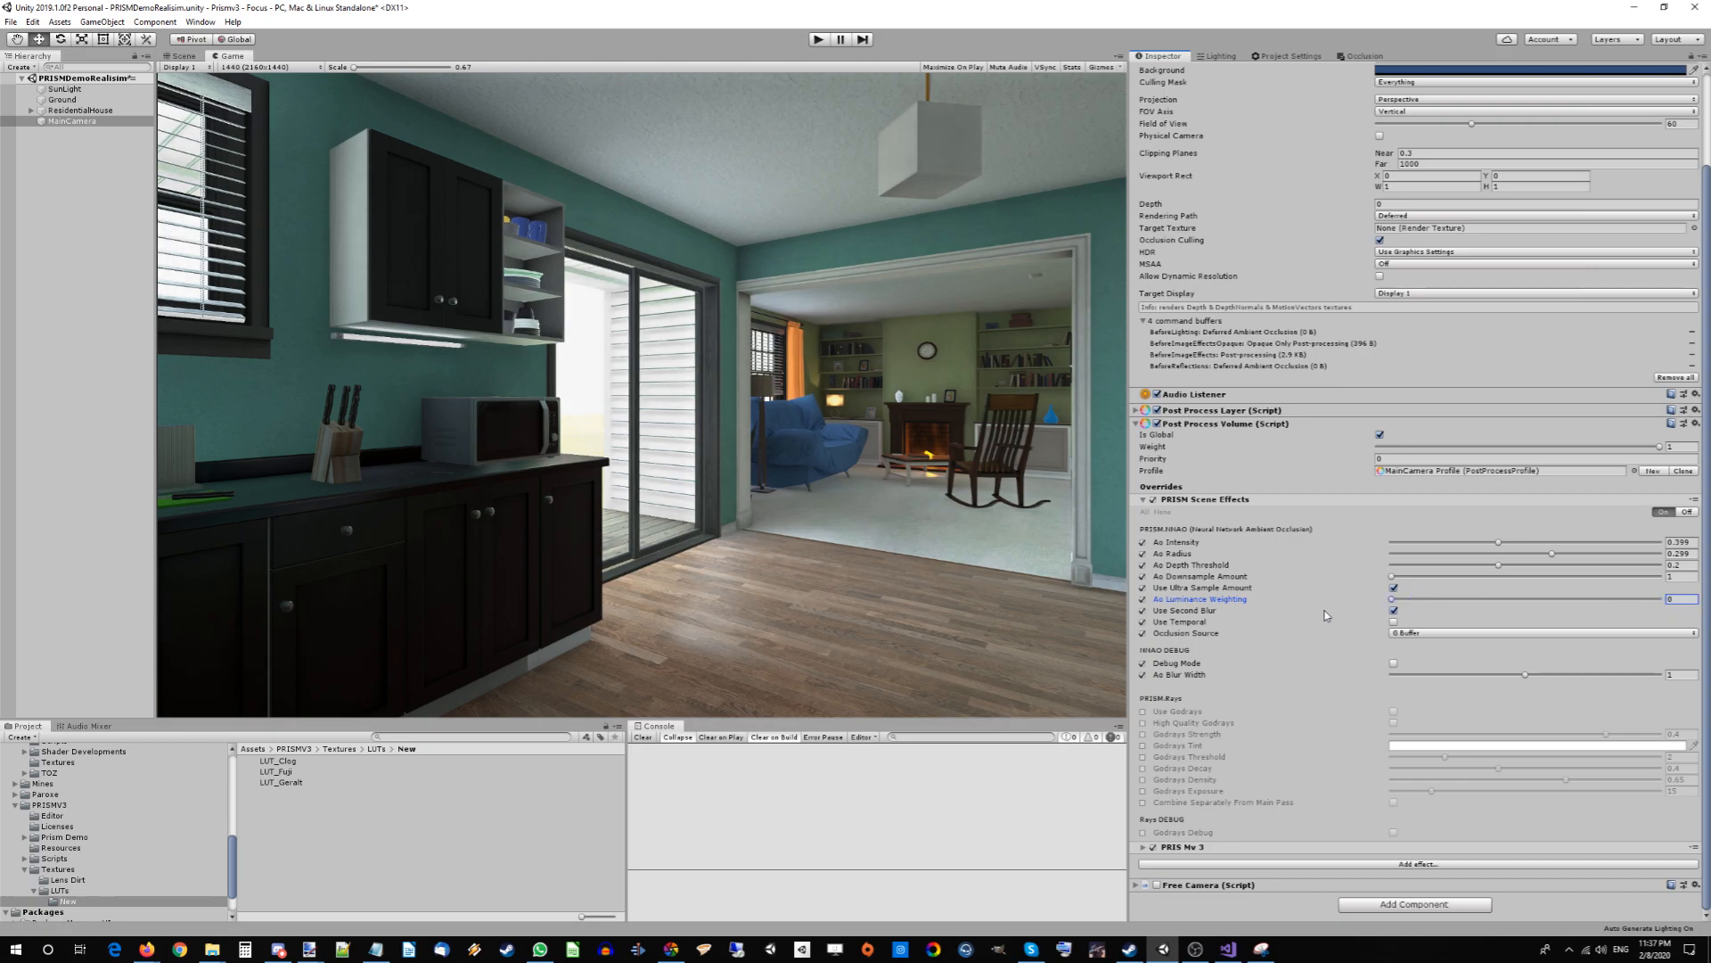
pyautogui.moveTo(1592, 599); pyautogui.dragTo(1329, 604)
pyautogui.scroll(3, 575, 379)
pyautogui.scroll(10, 607, 362)
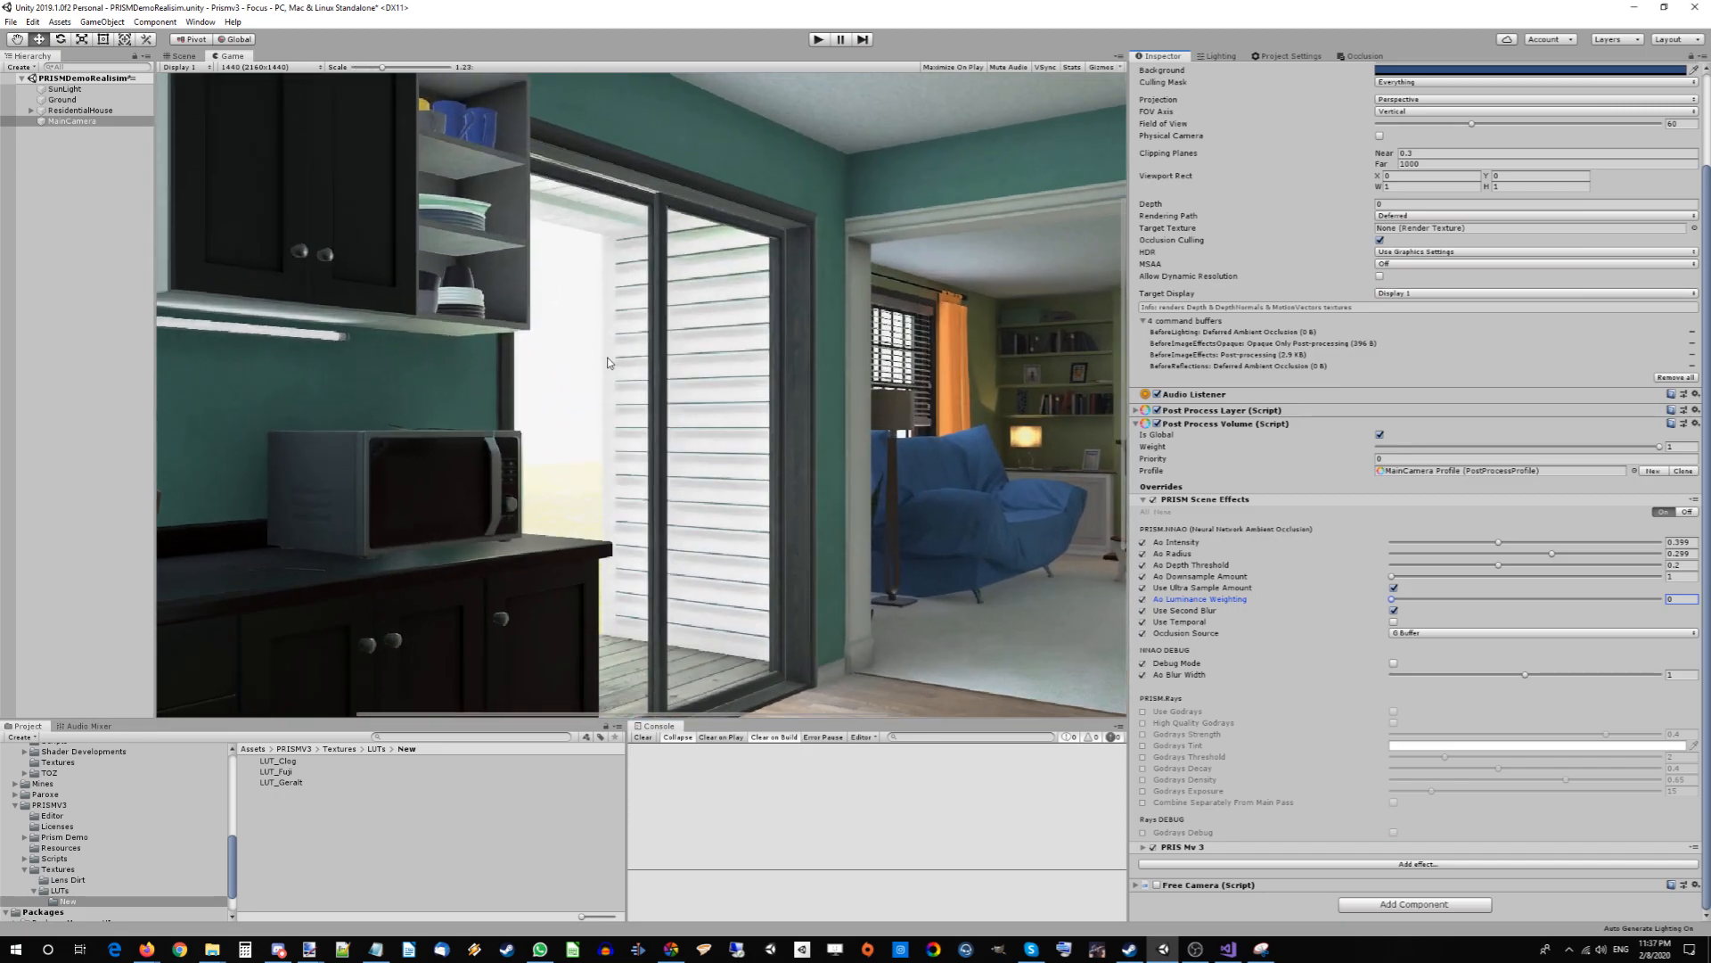
pyautogui.scroll(2, 686, 328)
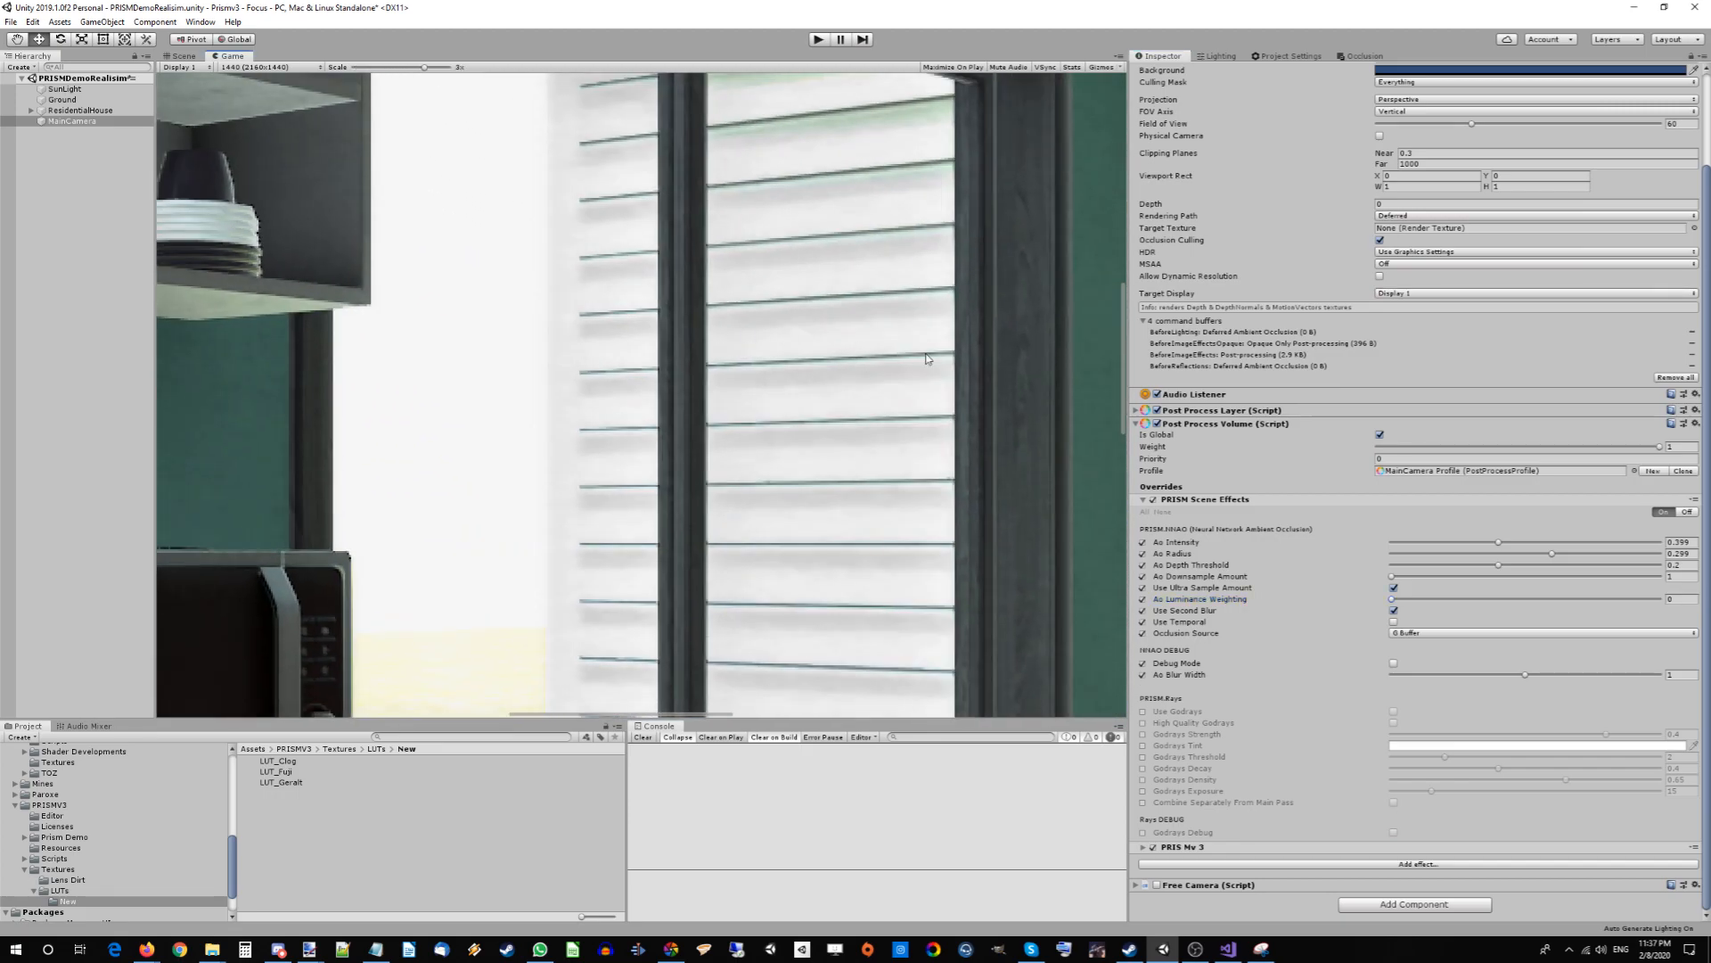
pyautogui.moveTo(1392, 601); pyautogui.dragTo(1704, 610)
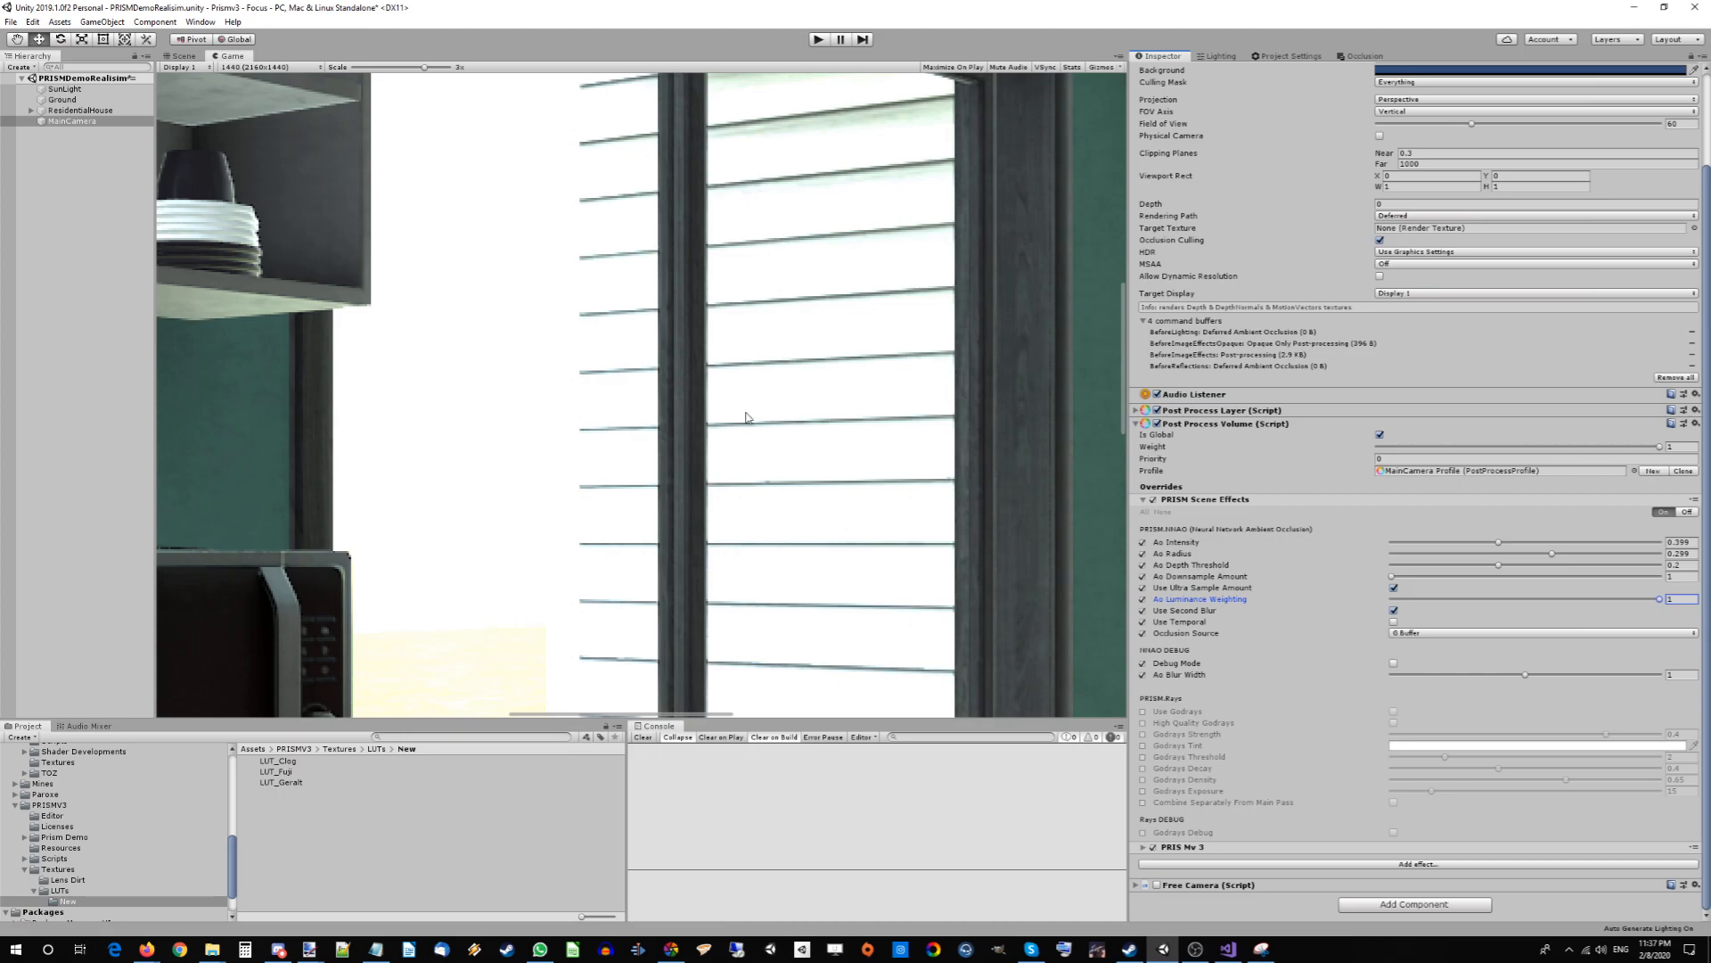
# Set the AO luminance weighting to about 0.74.
pyautogui.scroll(-5, 669, 458)
pyautogui.moveTo(1506, 600)
pyautogui.mouseDown()
pyautogui.moveTo(1471, 603)
pyautogui.moveTo(1627, 604)
pyautogui.moveTo(1533, 609)
pyautogui.moveTo(1566, 612)
pyautogui.mouseUp()
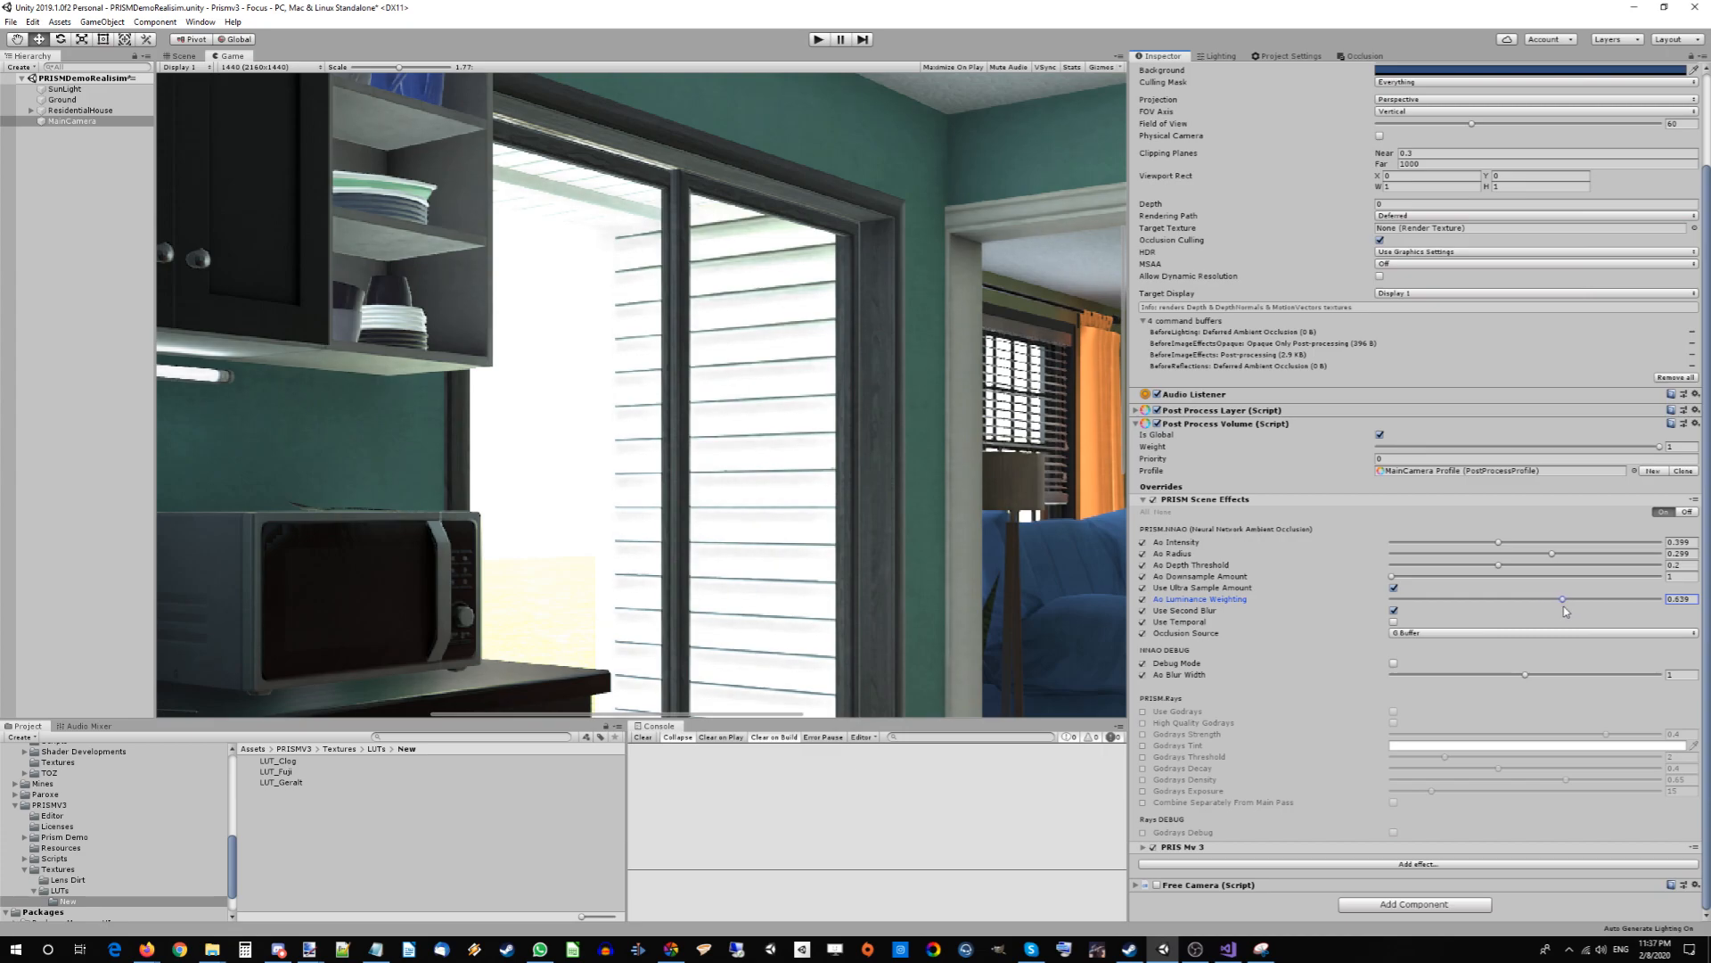
pyautogui.scroll(-6, 738, 461)
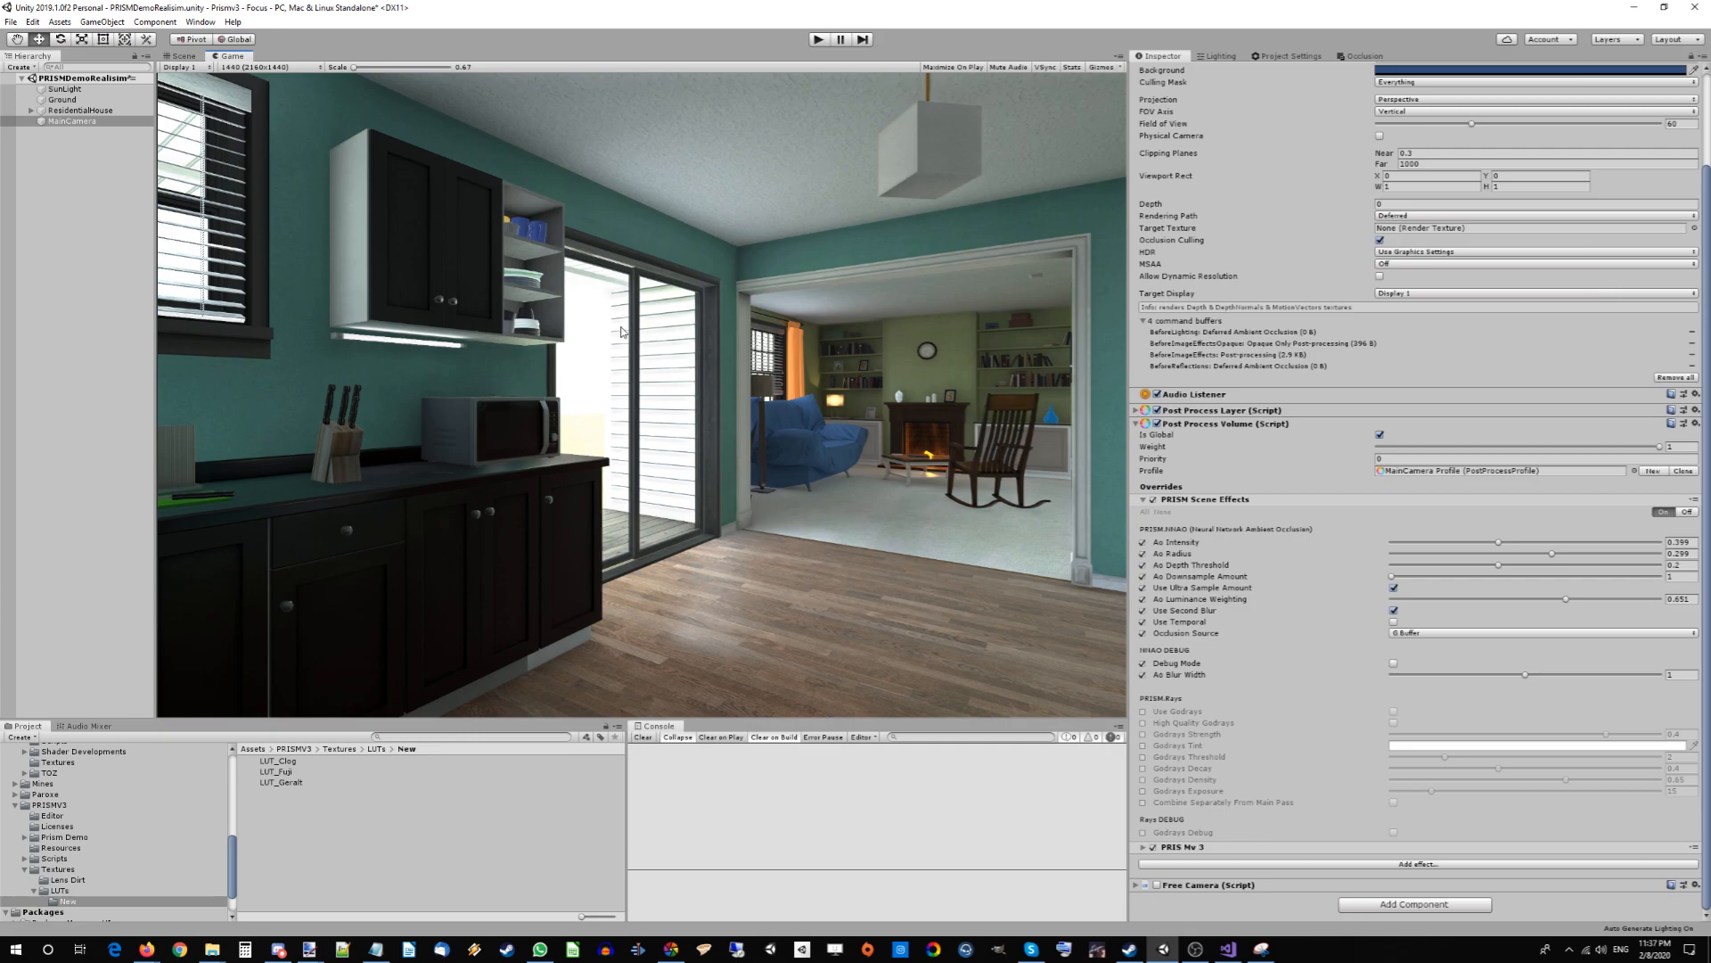
pyautogui.click(1568, 599)
pyautogui.moveTo(1578, 604)
pyautogui.mouseDown()
pyautogui.moveTo(1705, 605)
pyautogui.moveTo(1573, 602)
pyautogui.moveTo(1592, 603)
pyautogui.mouseUp()
pyautogui.click(648, 369)
# Enable lens distortion in the PRISM v3 override, set it to about -0.08, and compare the view with and without it.
pyautogui.click(1245, 848)
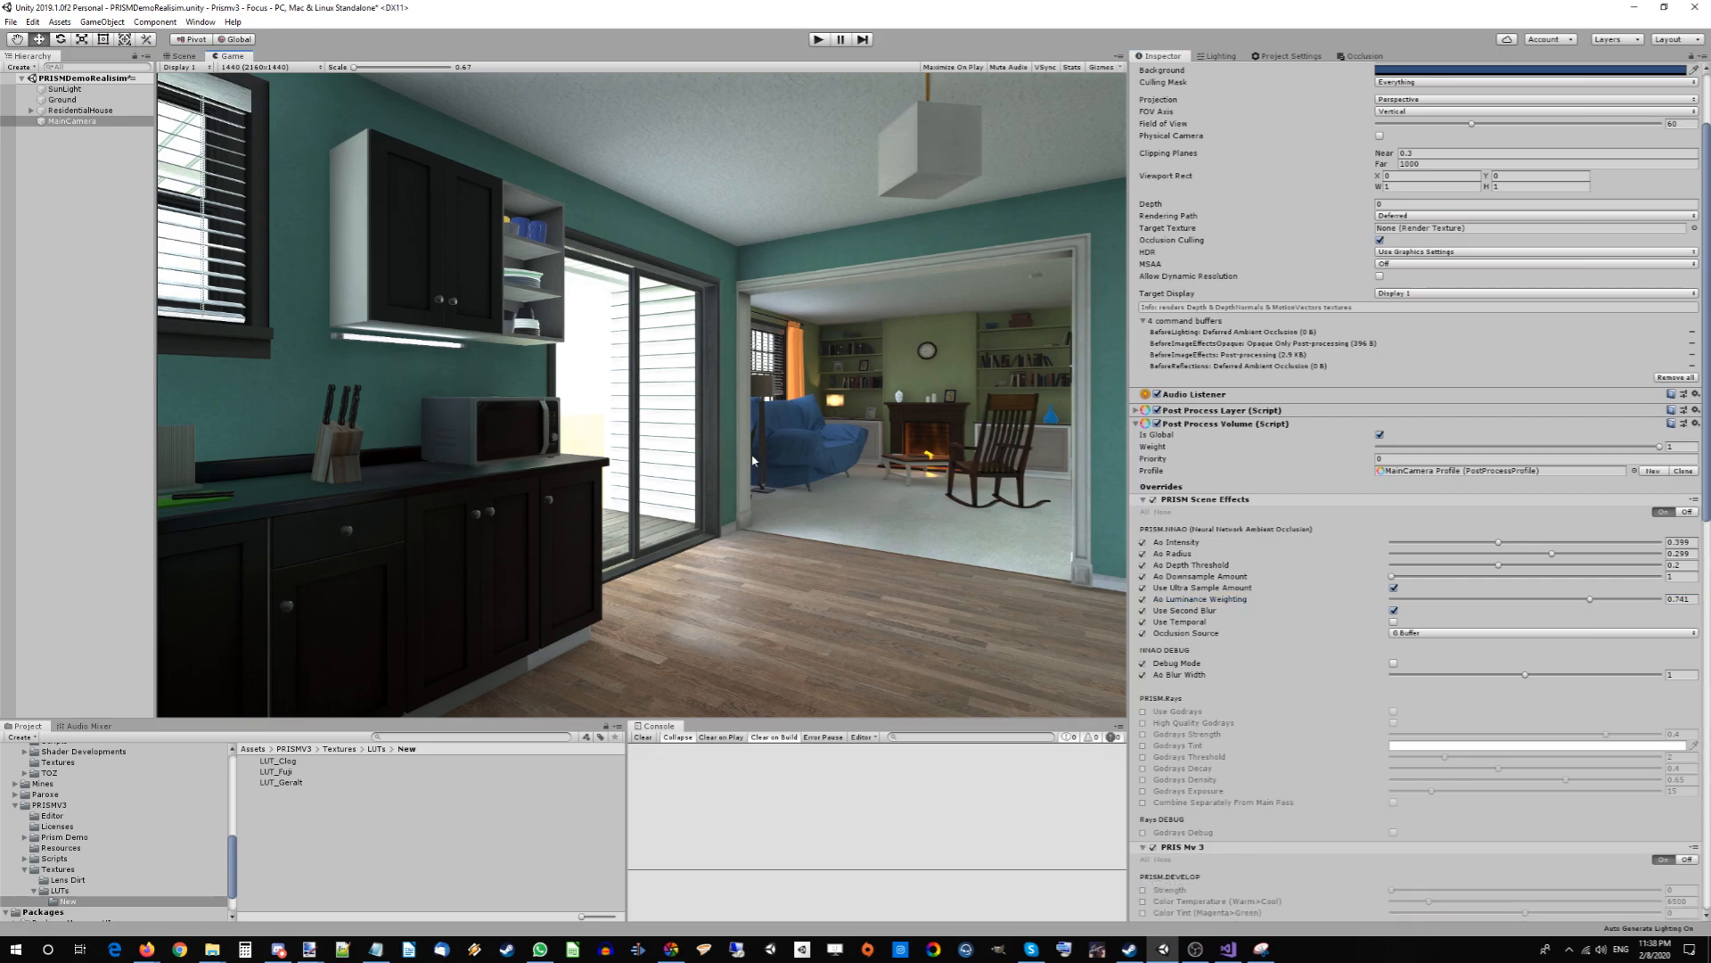
pyautogui.scroll(-8, 1269, 402)
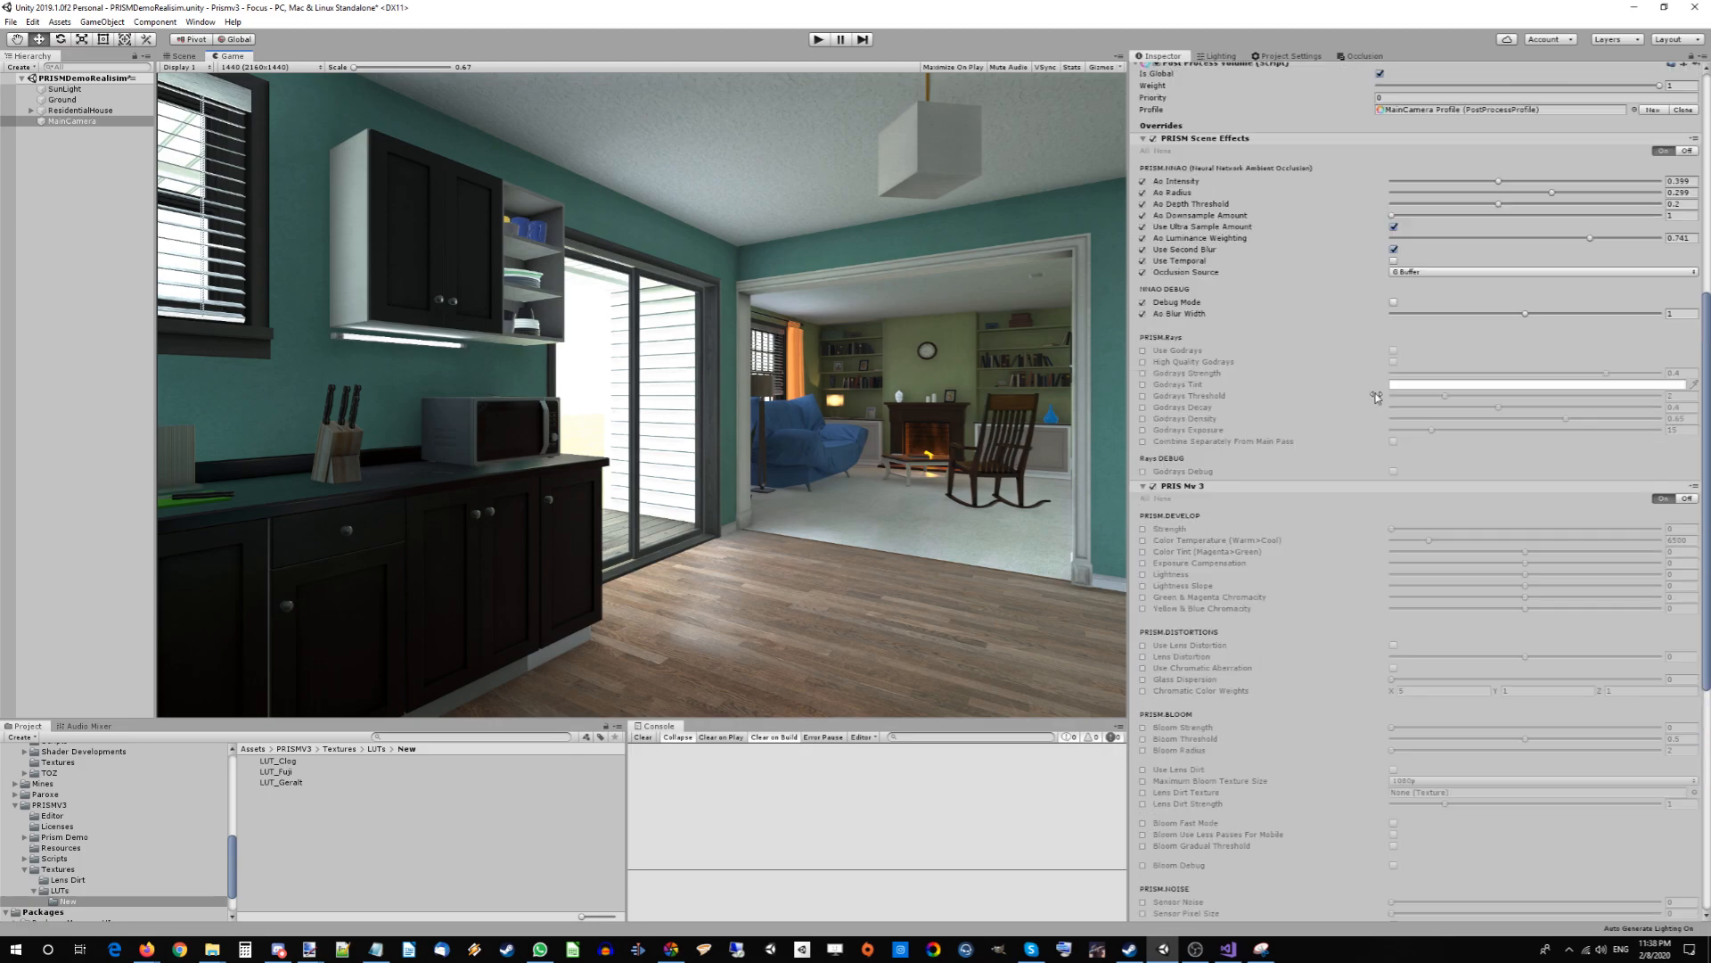
pyautogui.scroll(-8, 1275, 408)
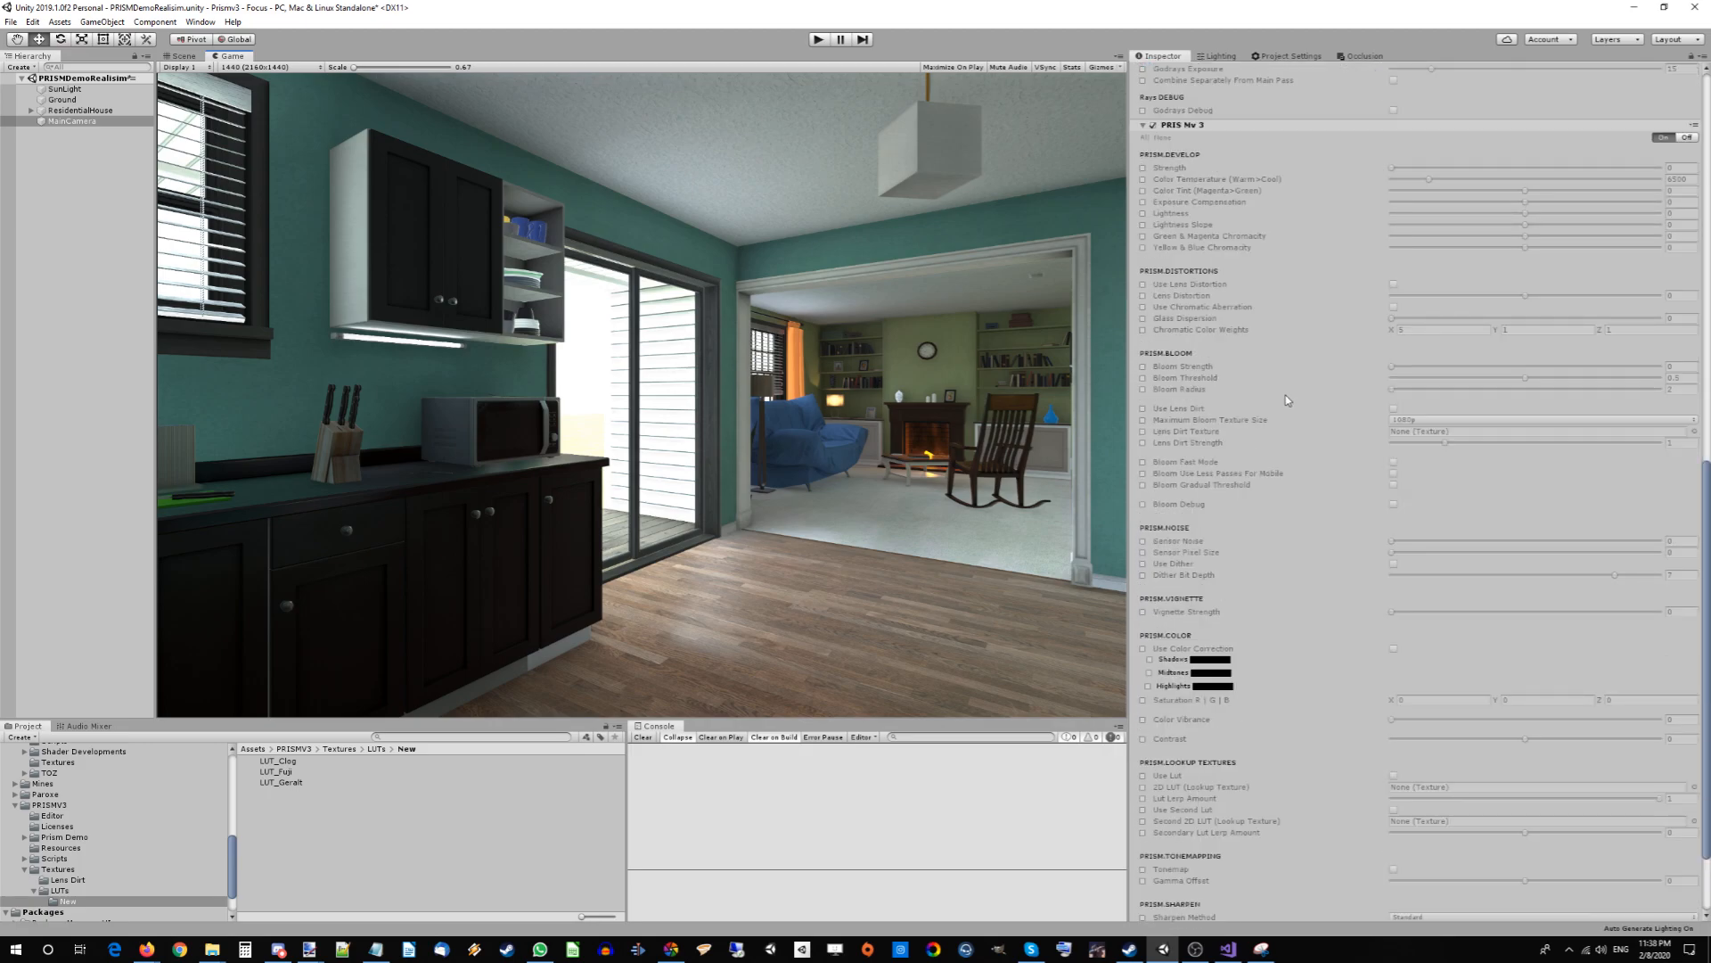
pyautogui.click(1143, 284)
pyautogui.click(1143, 295)
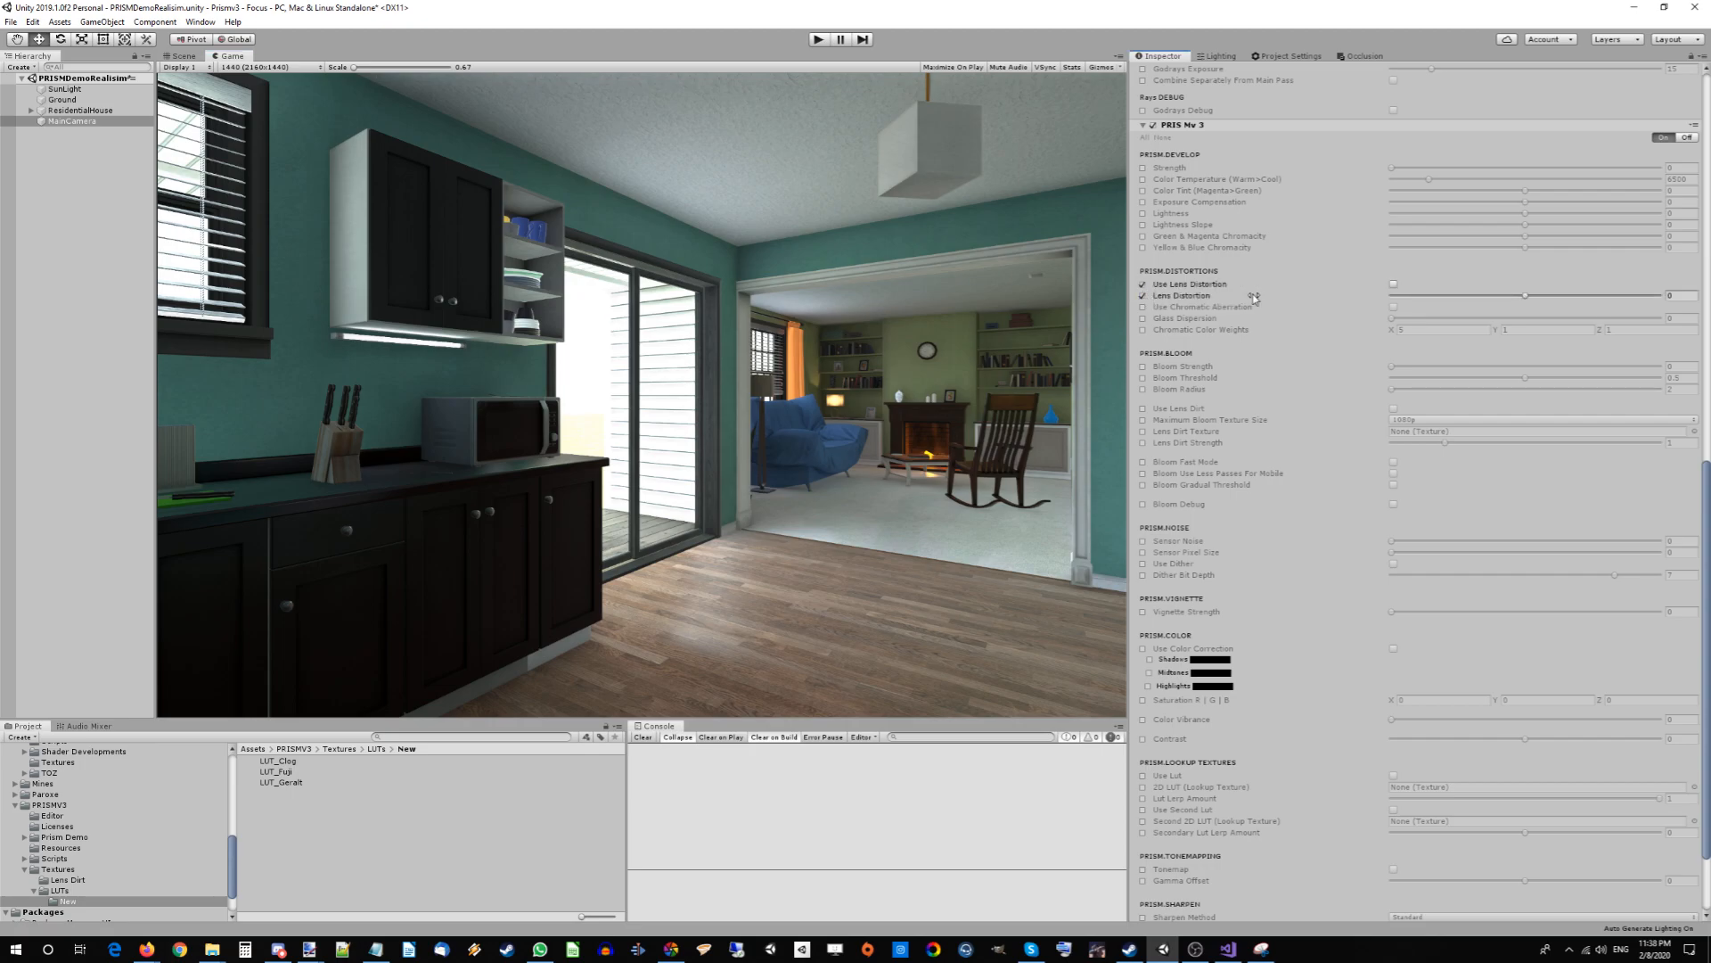
pyautogui.click(1394, 285)
pyautogui.click(1526, 297)
pyautogui.moveTo(1526, 301); pyautogui.dragTo(1510, 300)
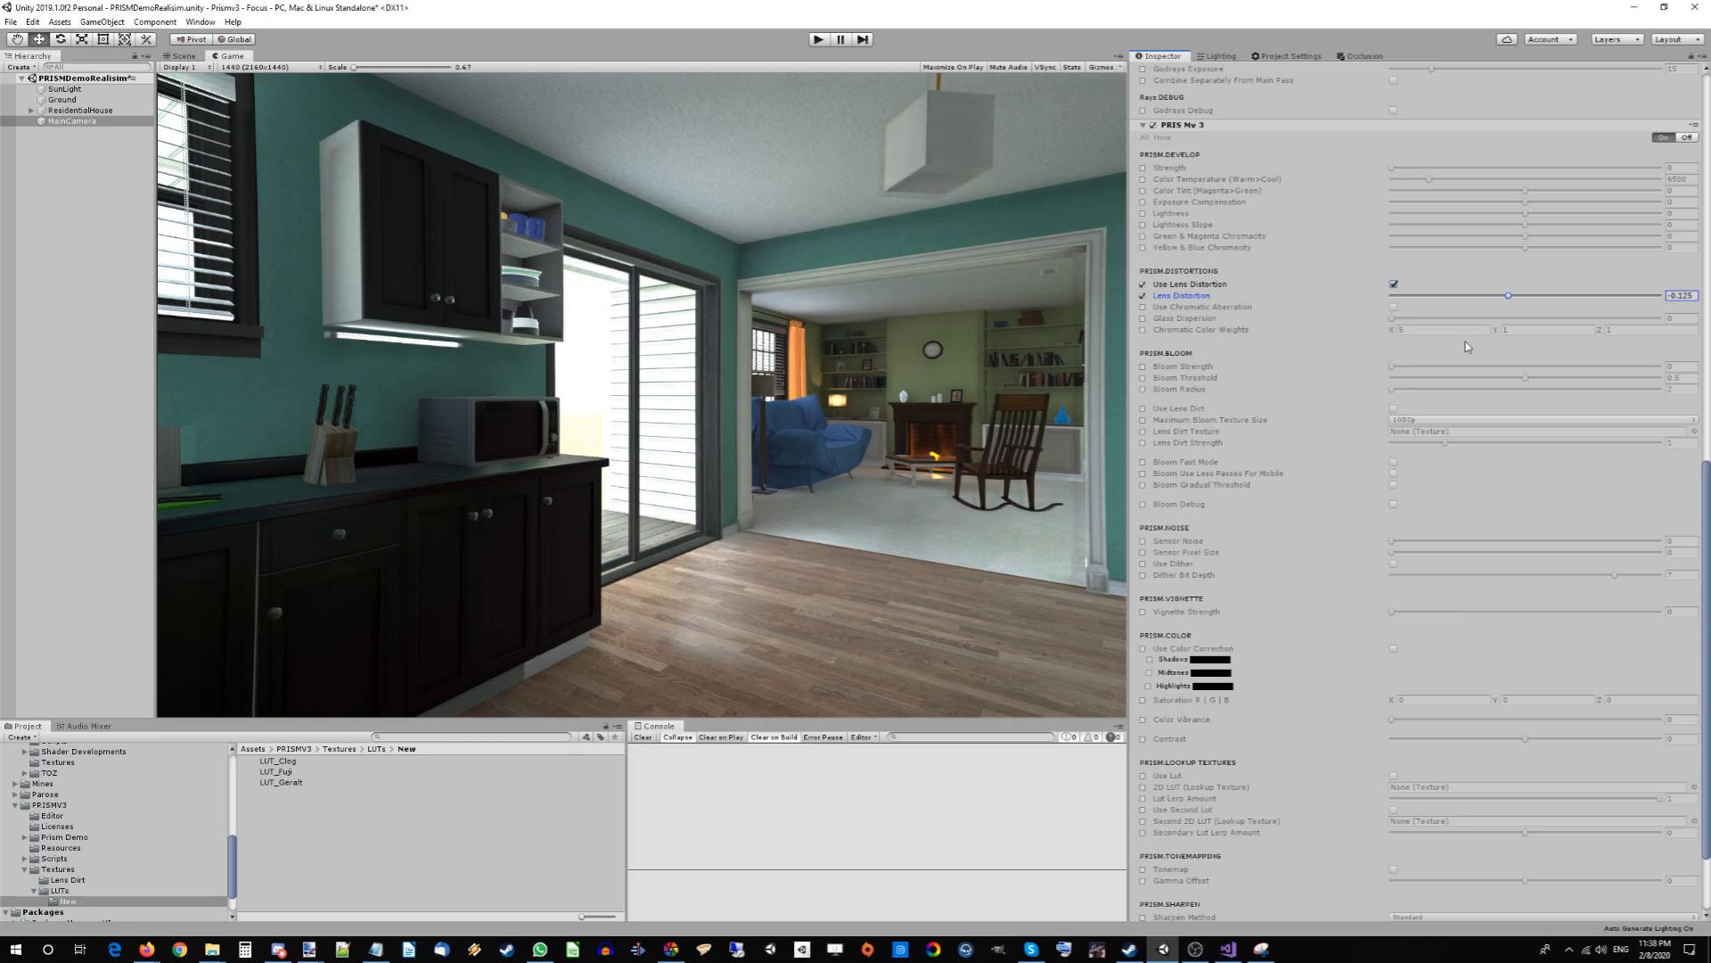
pyautogui.moveTo(1509, 295)
pyautogui.mouseDown()
pyautogui.moveTo(1367, 299)
pyautogui.moveTo(1539, 298)
pyautogui.moveTo(1514, 299)
pyautogui.mouseUp()
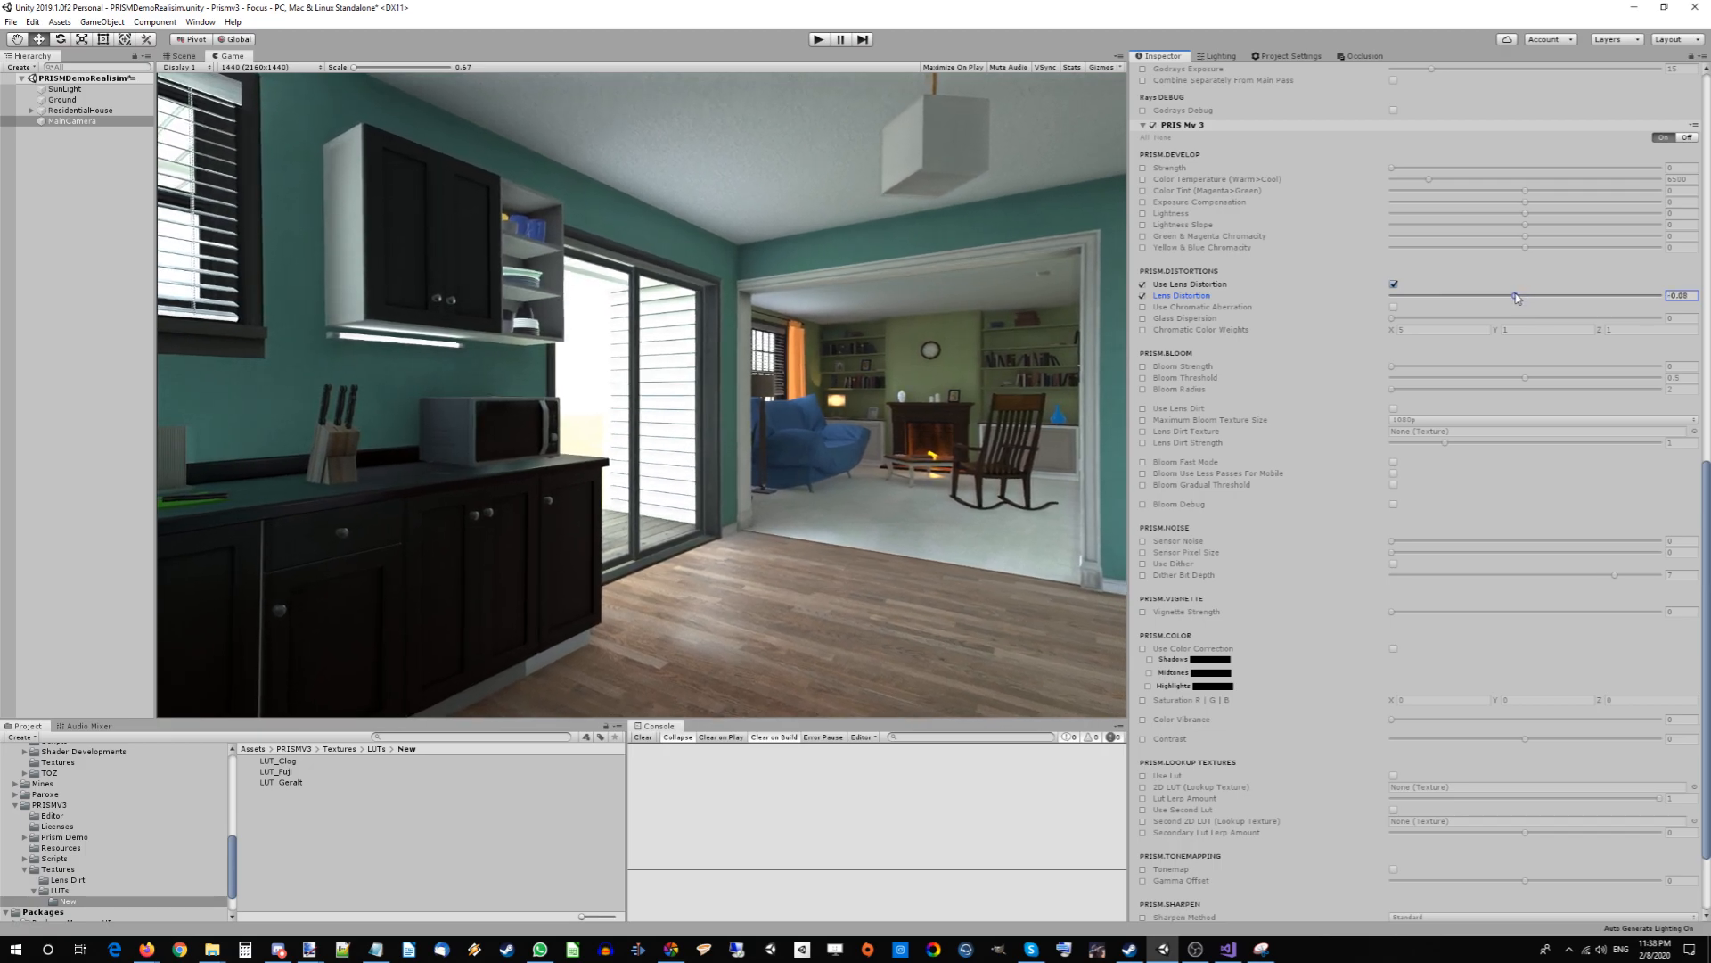
pyautogui.click(1394, 284)
pyautogui.click(1394, 284)
# Activate the overrides for Bloom Strength, Bloom Threshold, Bloom Radius and Bloom Debug.
pyautogui.click(1143, 367)
pyautogui.click(1142, 378)
pyautogui.click(1144, 390)
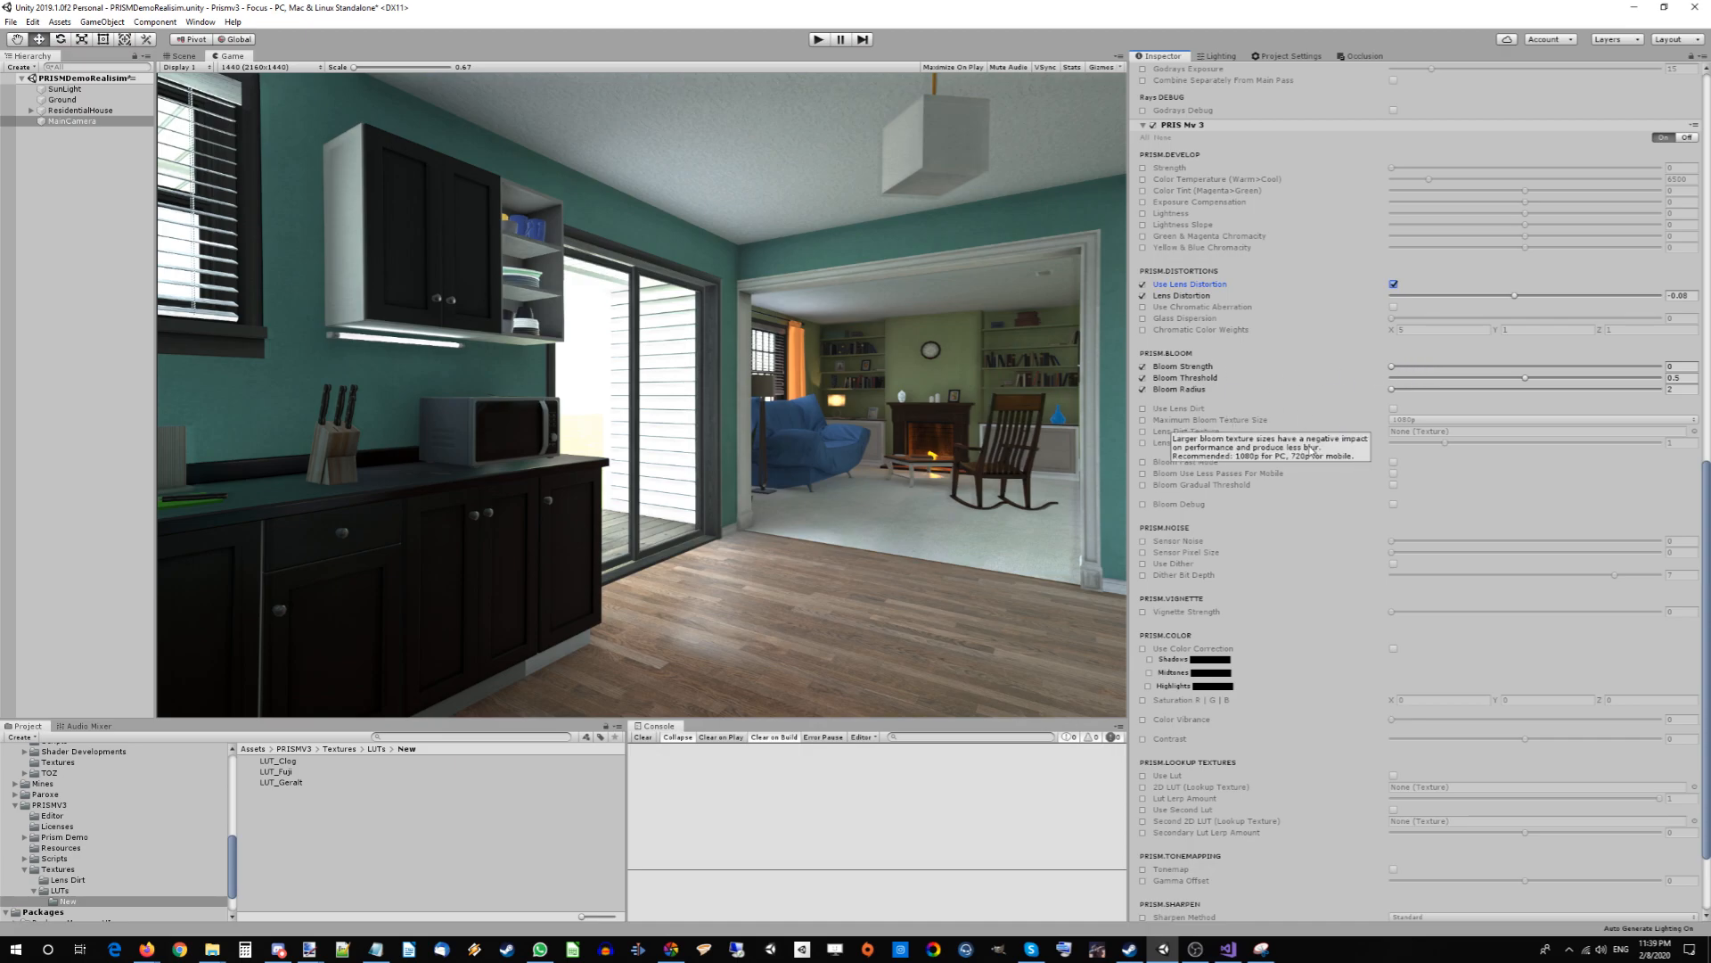
pyautogui.click(1143, 504)
pyautogui.click(999, 485)
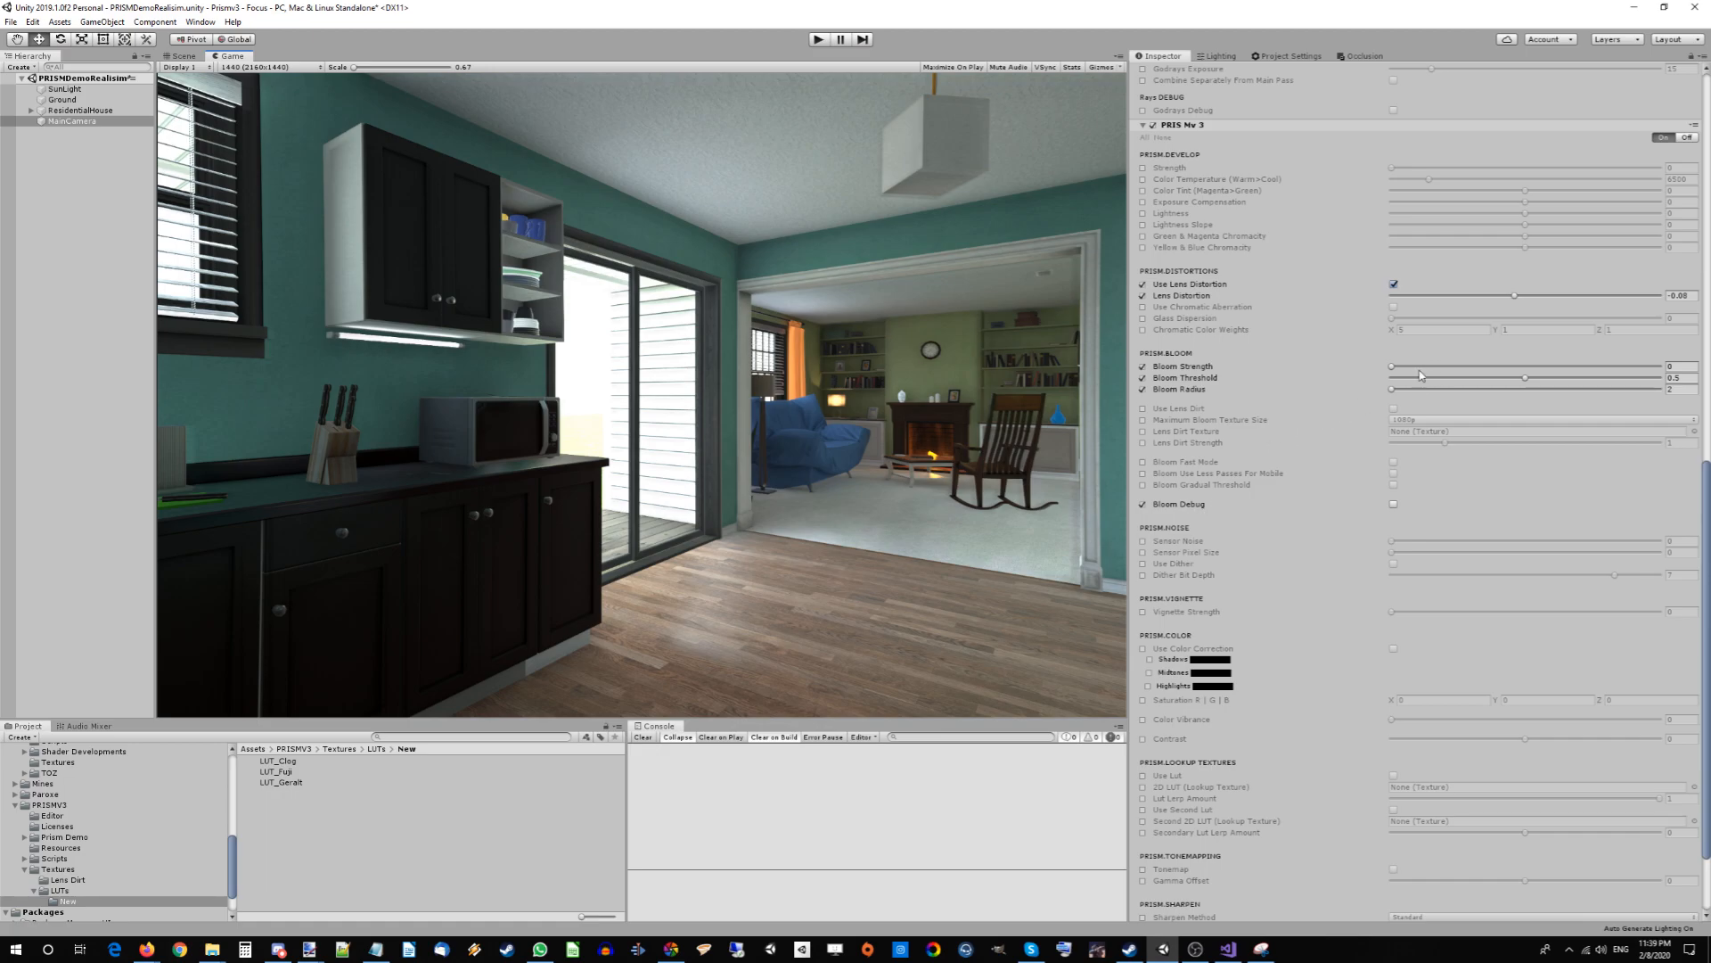
# Turn on Bloom Debug, then set the bloom threshold to about 0.521 and the bloom strength to 0.02.
pyautogui.click(1394, 505)
pyautogui.moveTo(1531, 381); pyautogui.dragTo(1535, 385)
pyautogui.click(1405, 367)
pyautogui.moveTo(1405, 367)
pyautogui.mouseDown()
pyautogui.moveTo(1366, 369)
pyautogui.moveTo(1395, 366)
pyautogui.mouseUp()
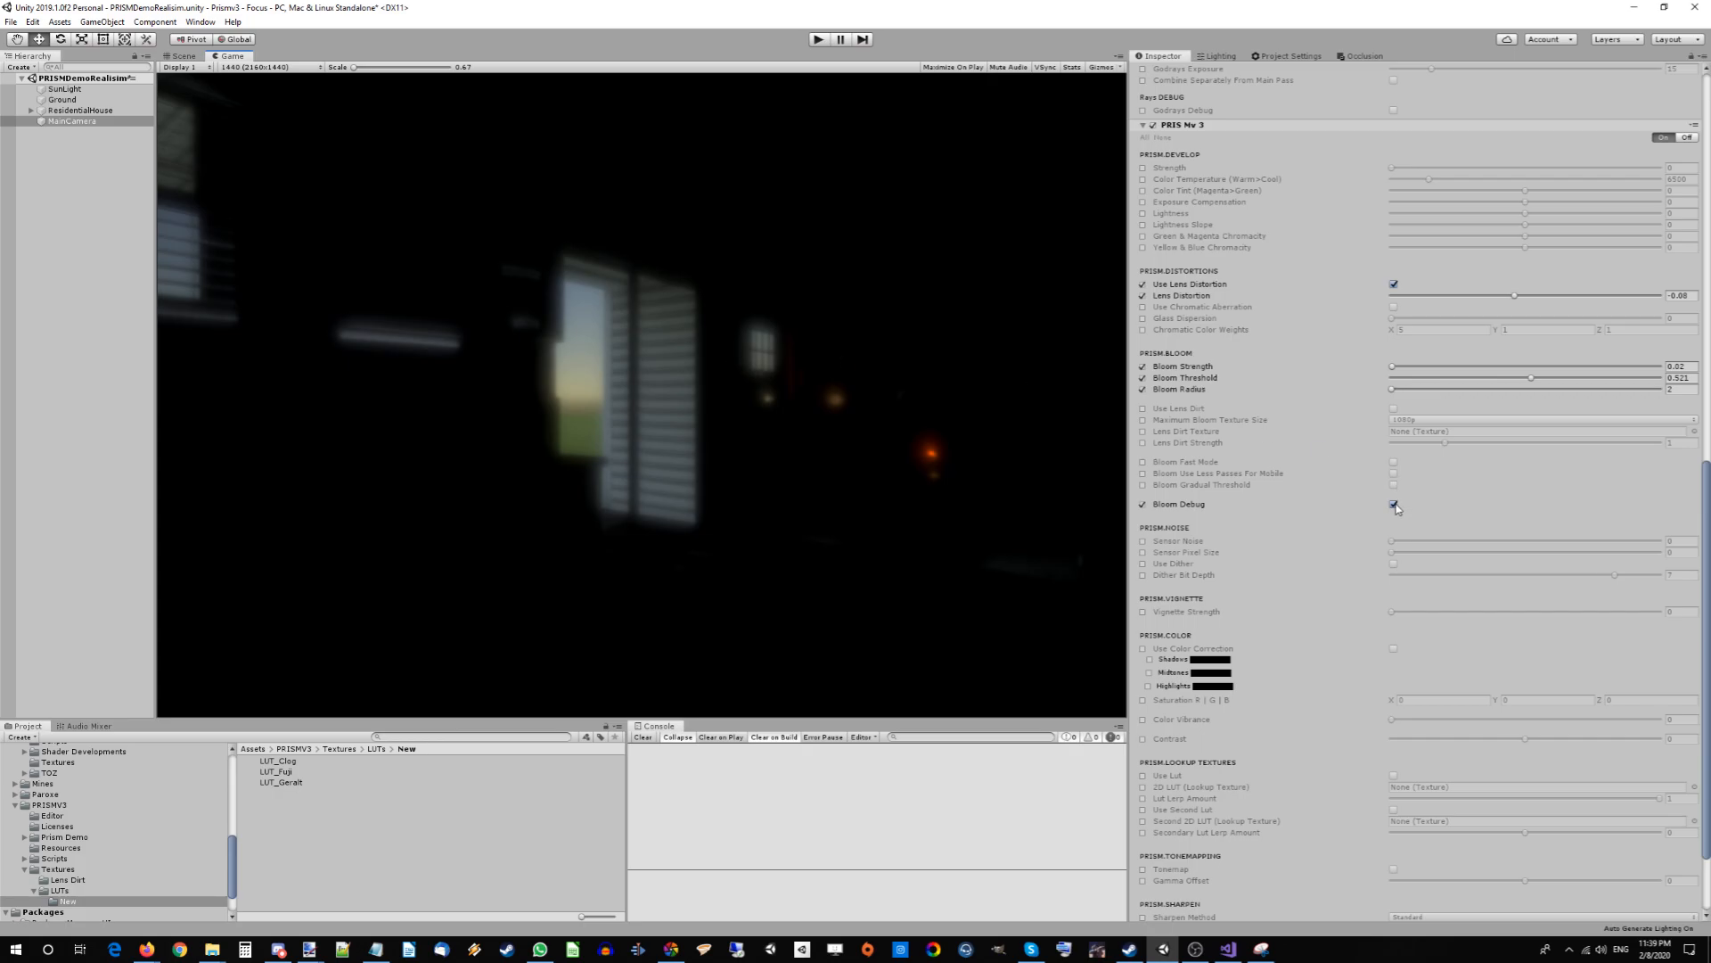
# Toggle Bloom Debug off and on to compare the final render with the isolated bloom.
pyautogui.click(1394, 504)
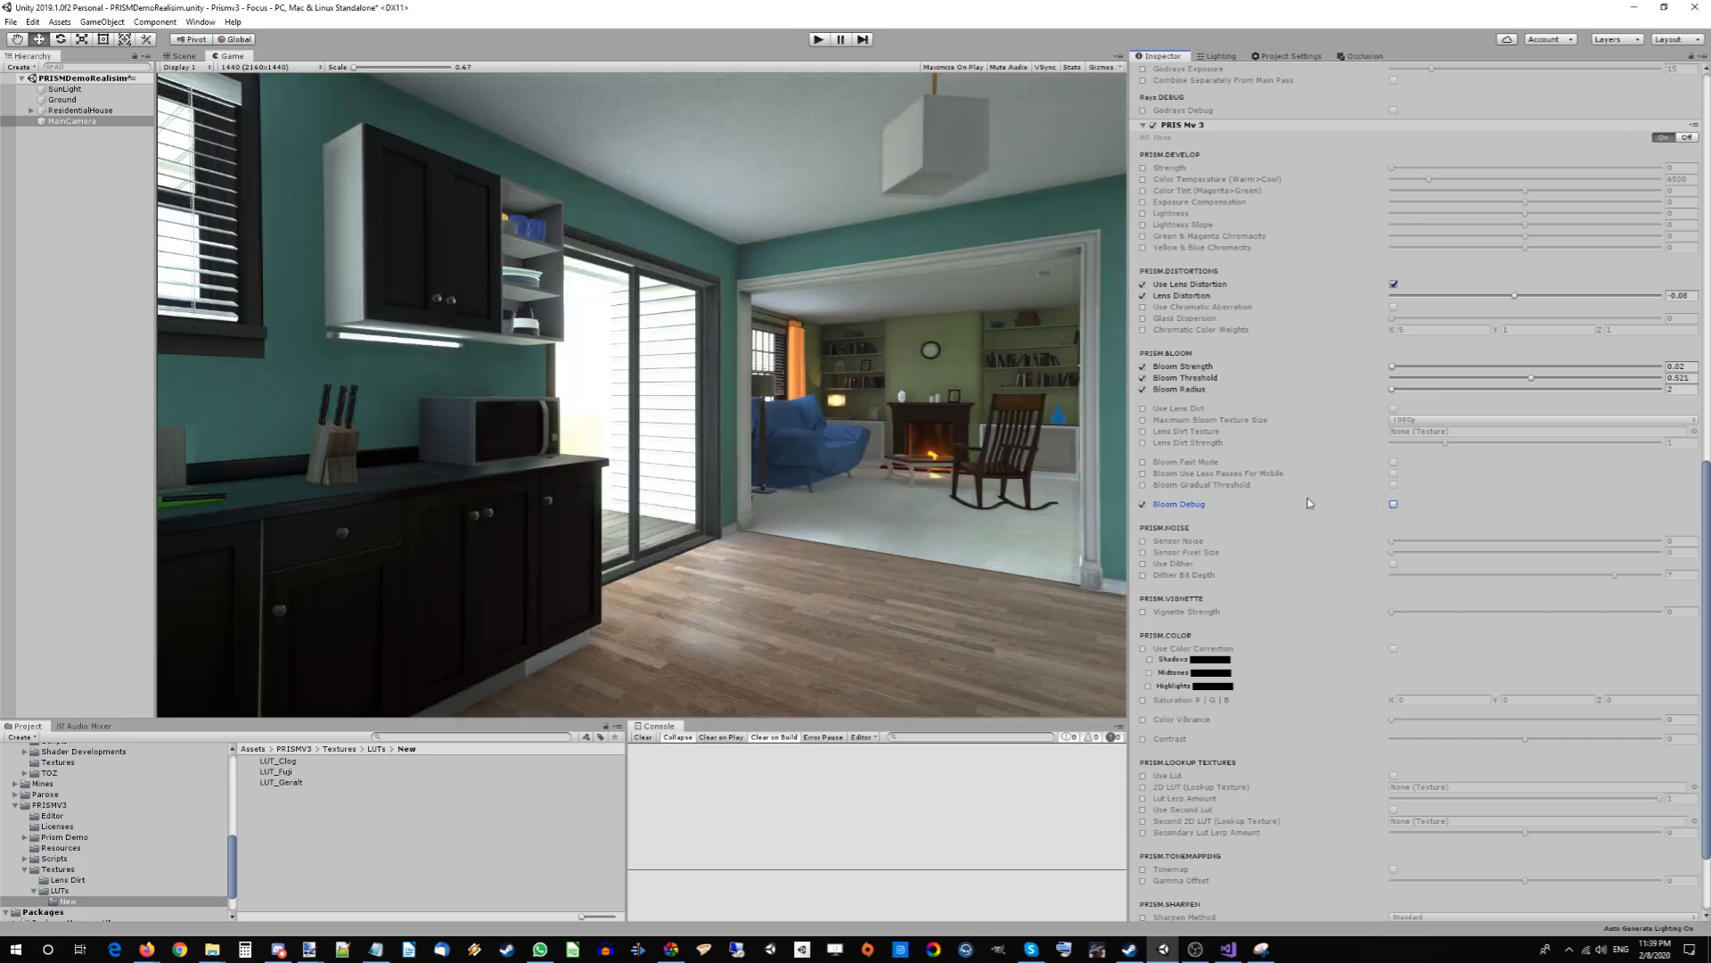
pyautogui.click(394, 344)
pyautogui.click(1393, 504)
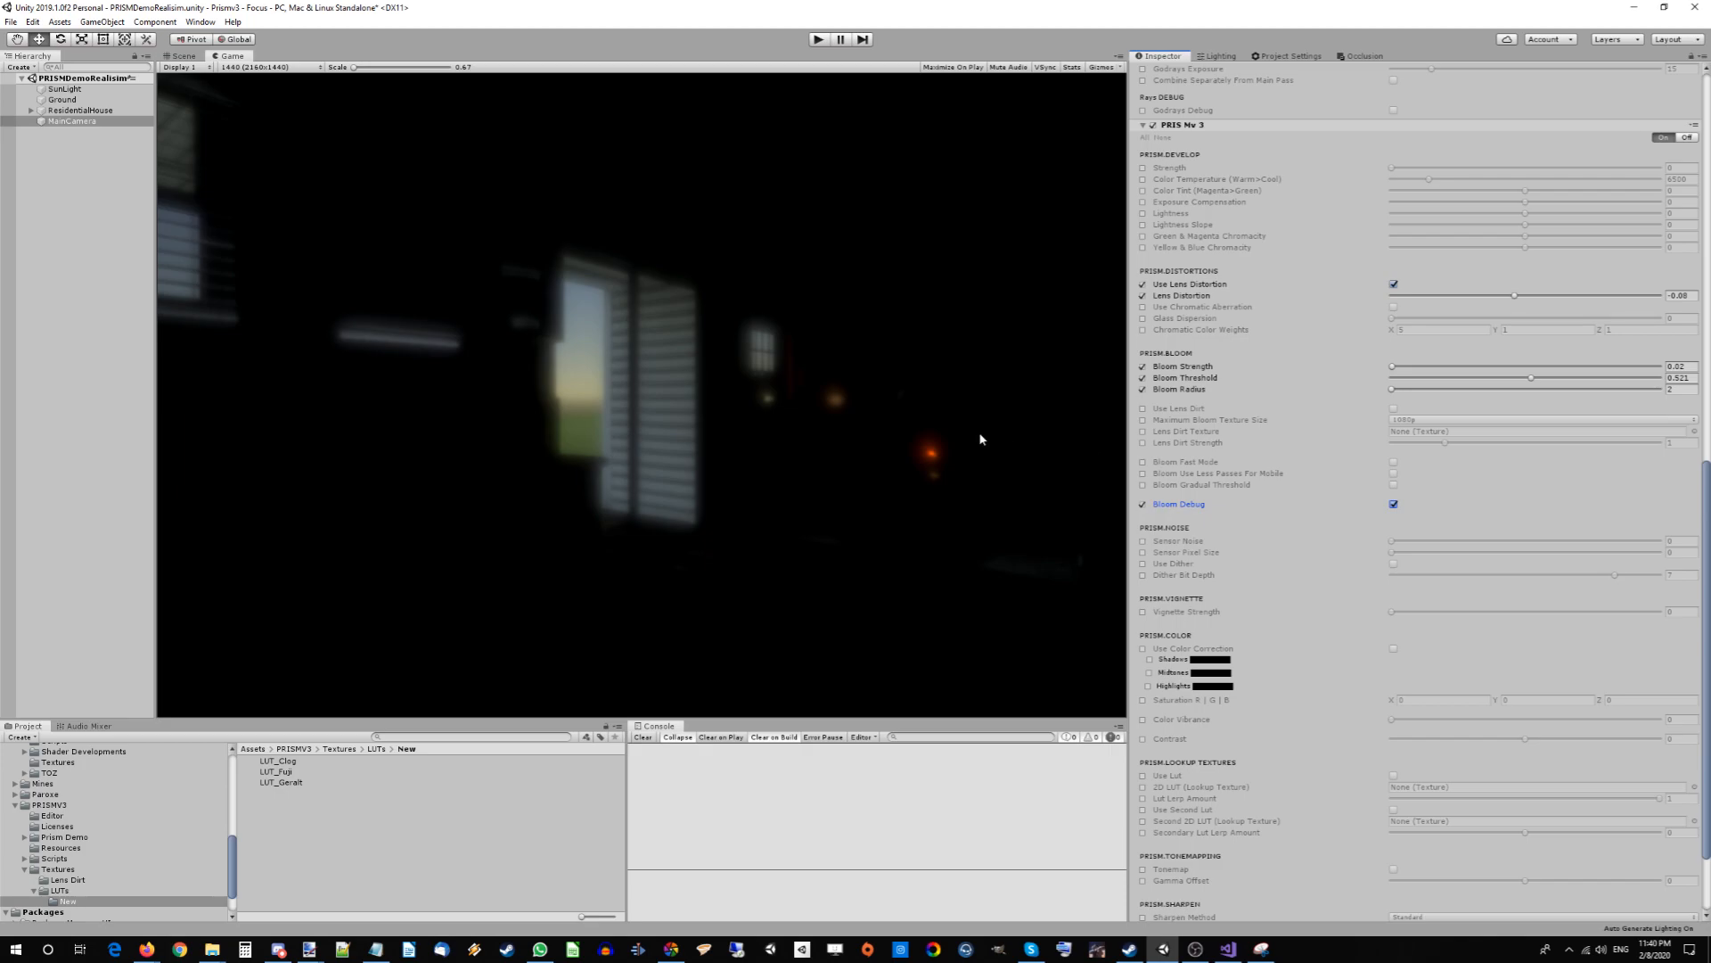
# Turn off Bloom Debug and set the bloom strength to 0.06 with a bloom threshold of 1.
pyautogui.scroll(5, 334, 321)
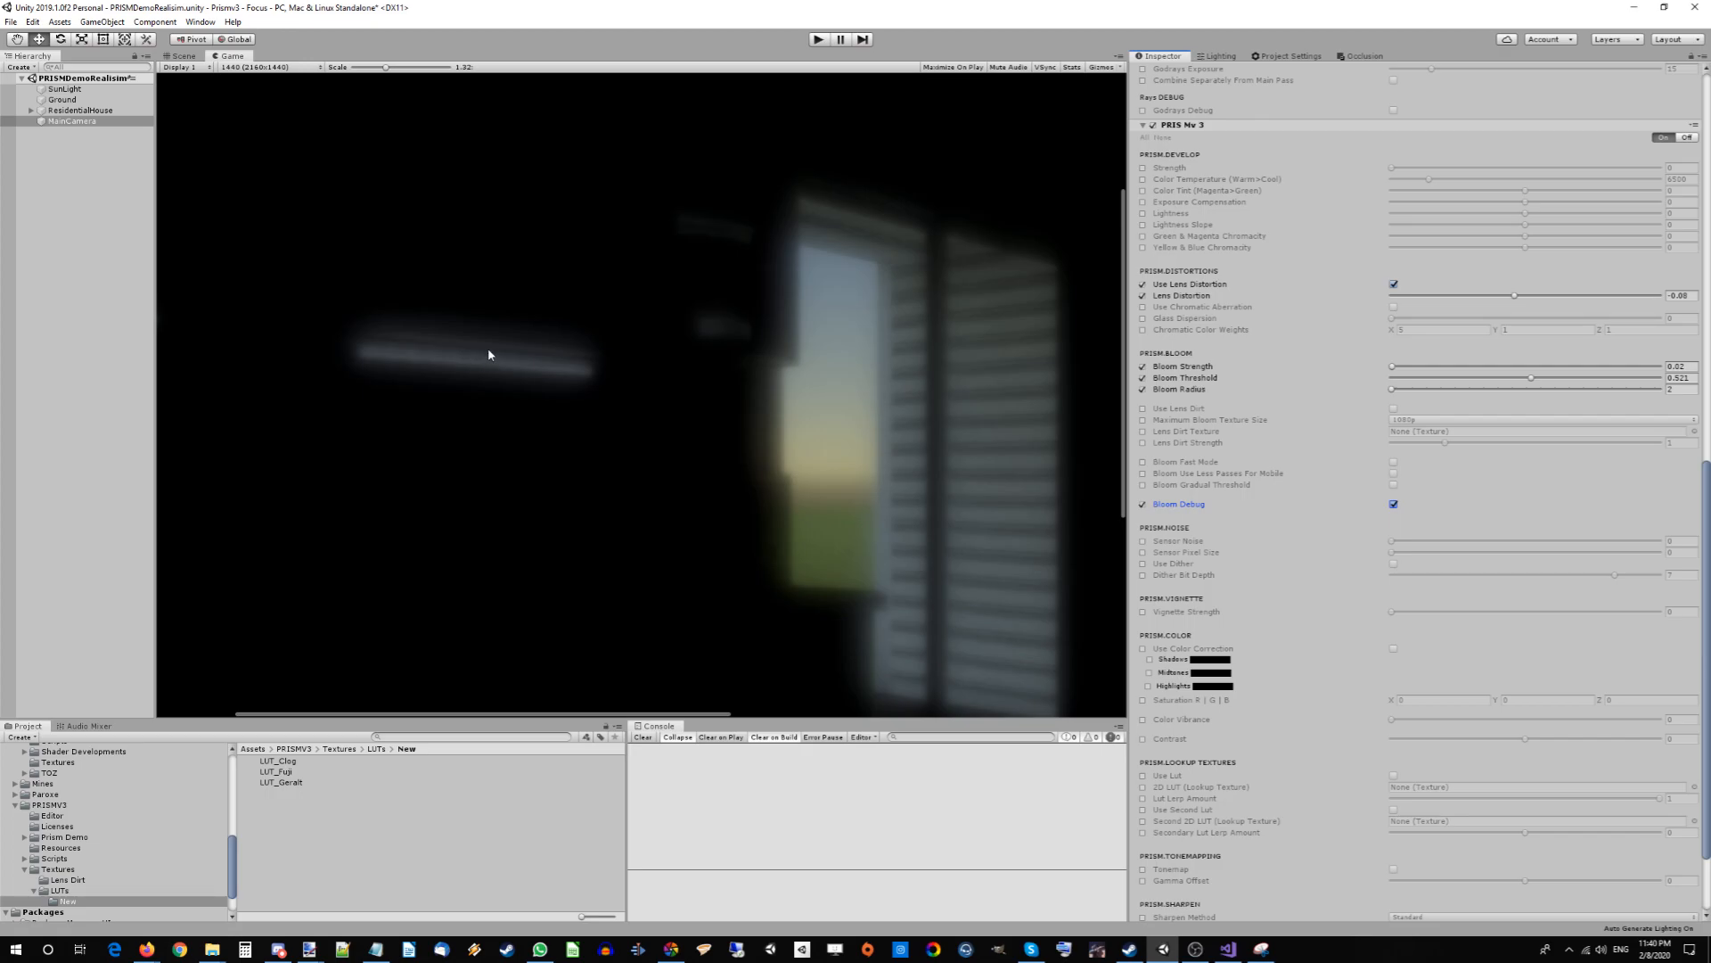
pyautogui.scroll(-5, 463, 360)
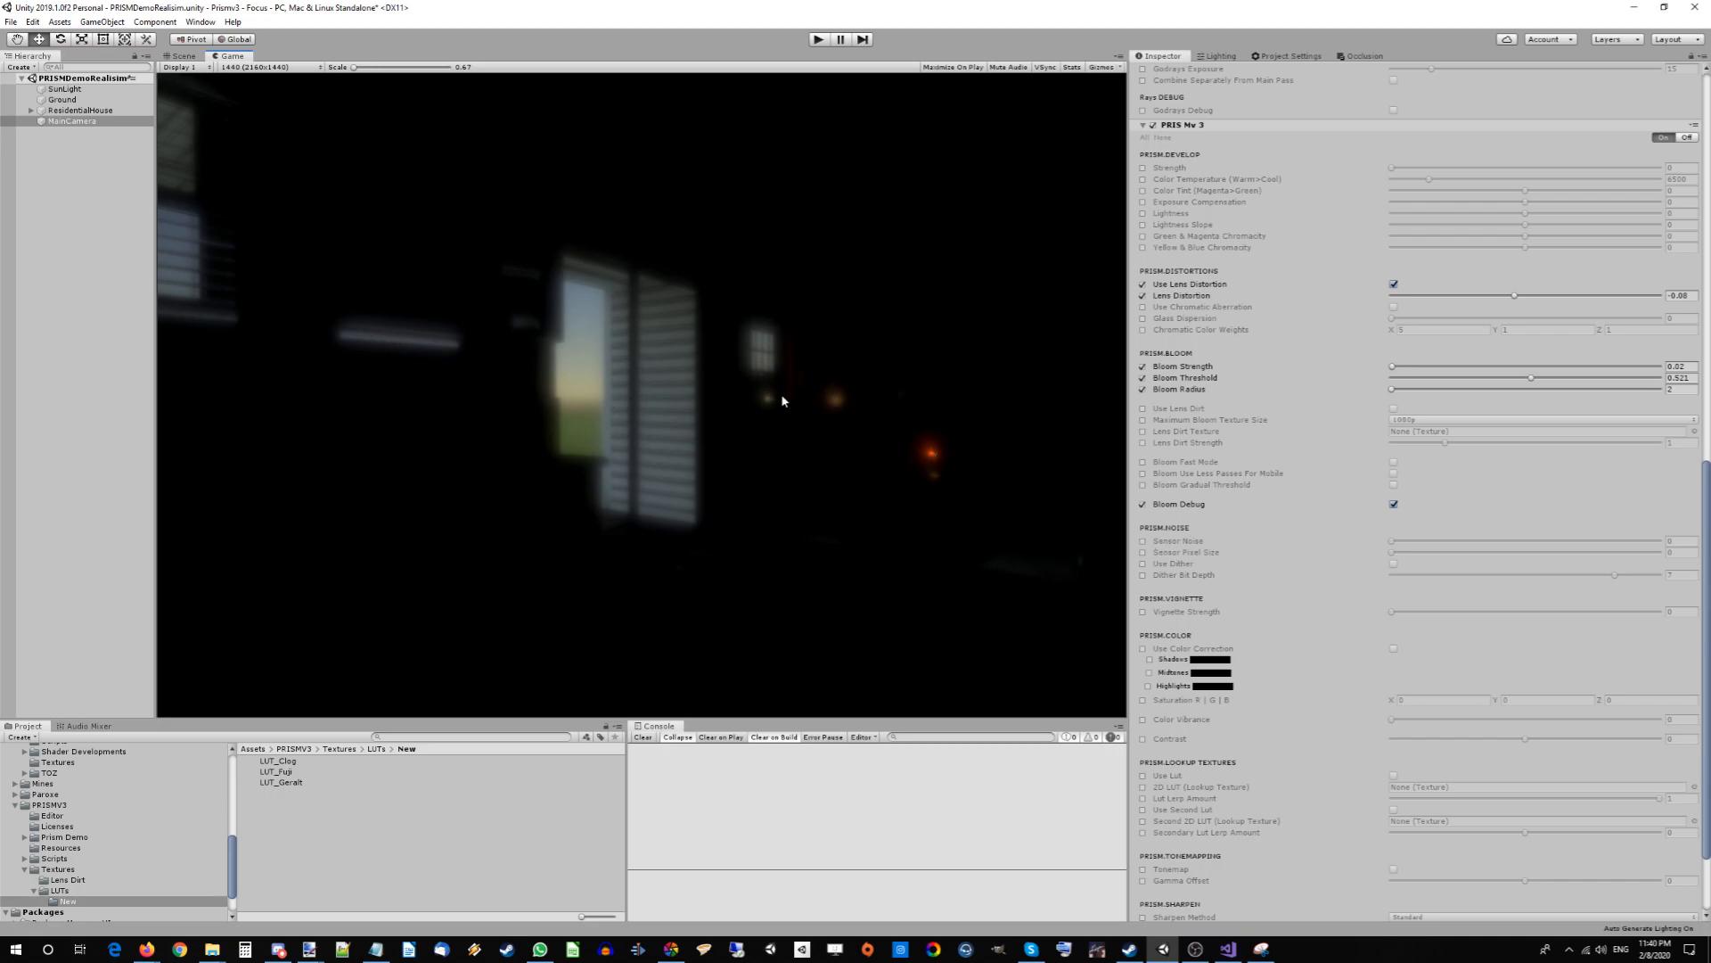
pyautogui.click(1394, 504)
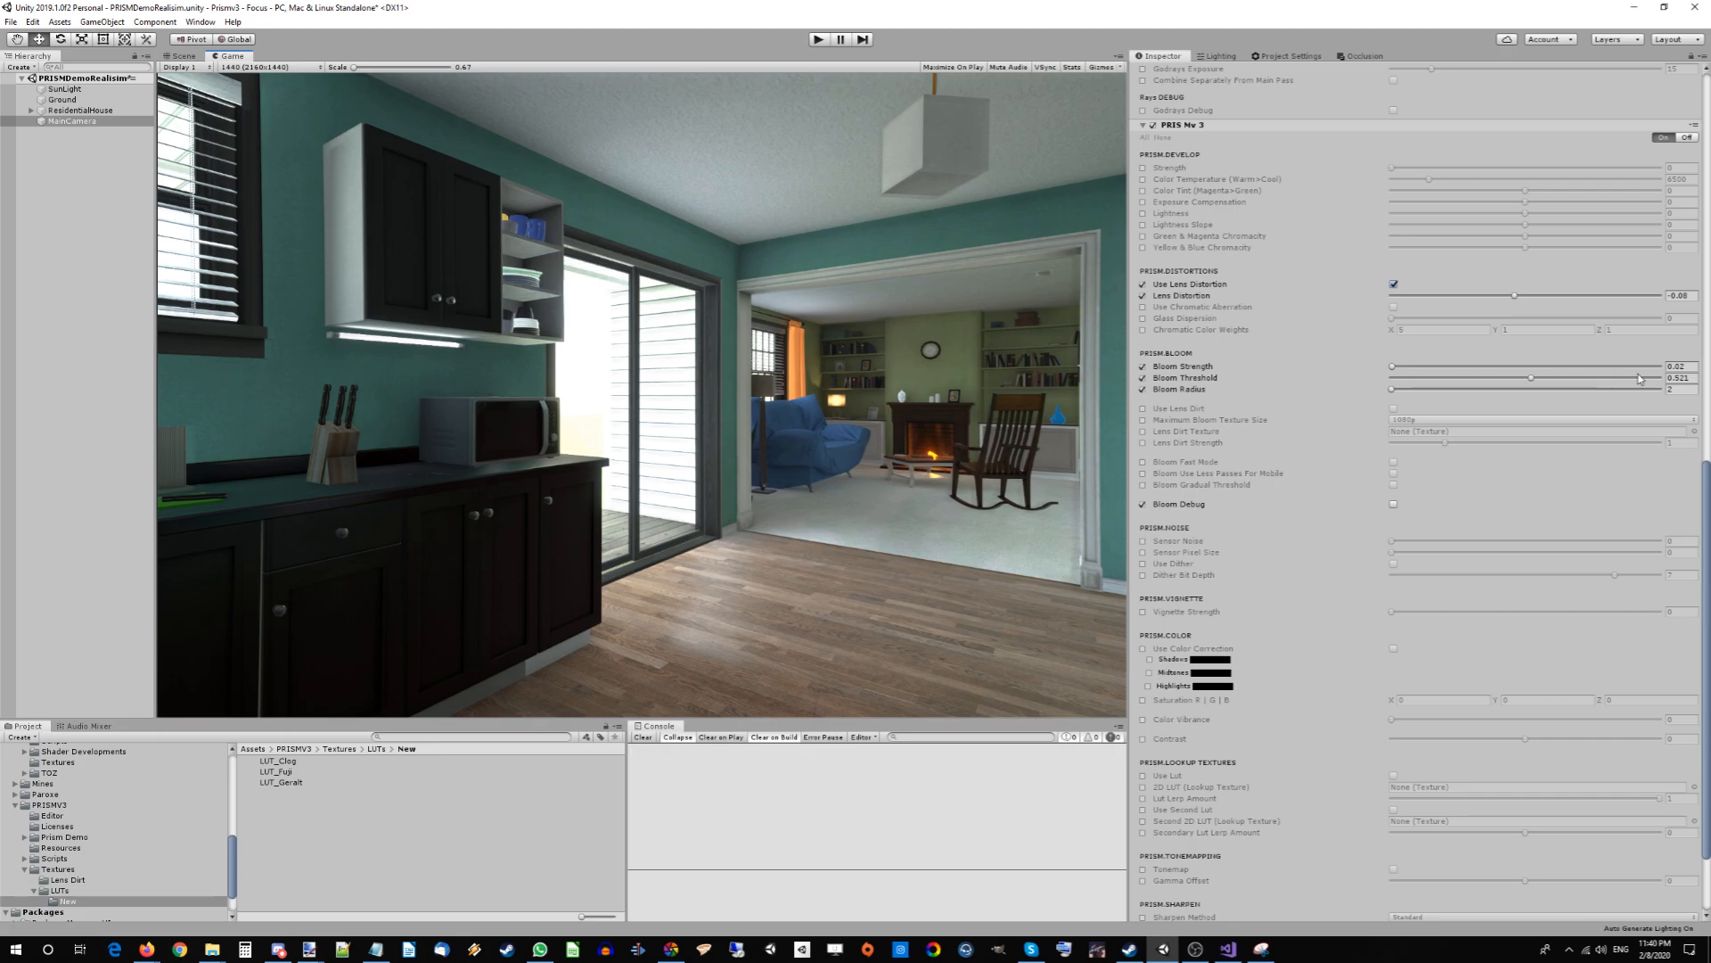
pyautogui.click(1672, 365)
pyautogui.write('0.06')
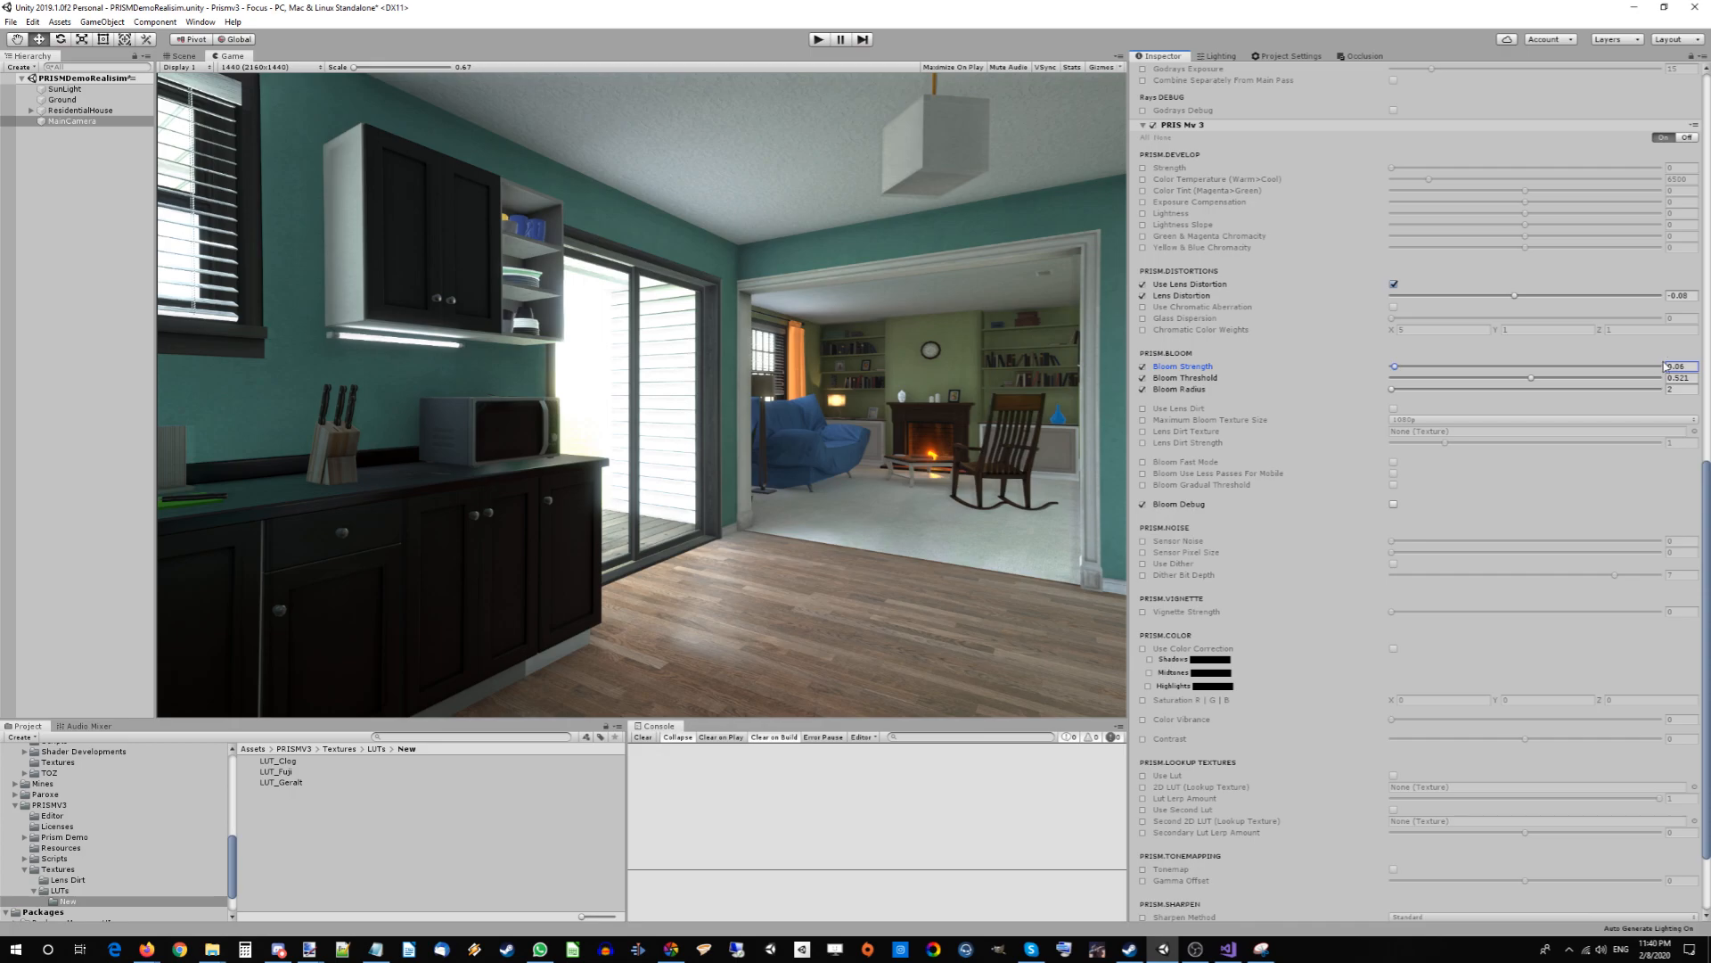
pyautogui.moveTo(1533, 378); pyautogui.dragTo(1697, 383)
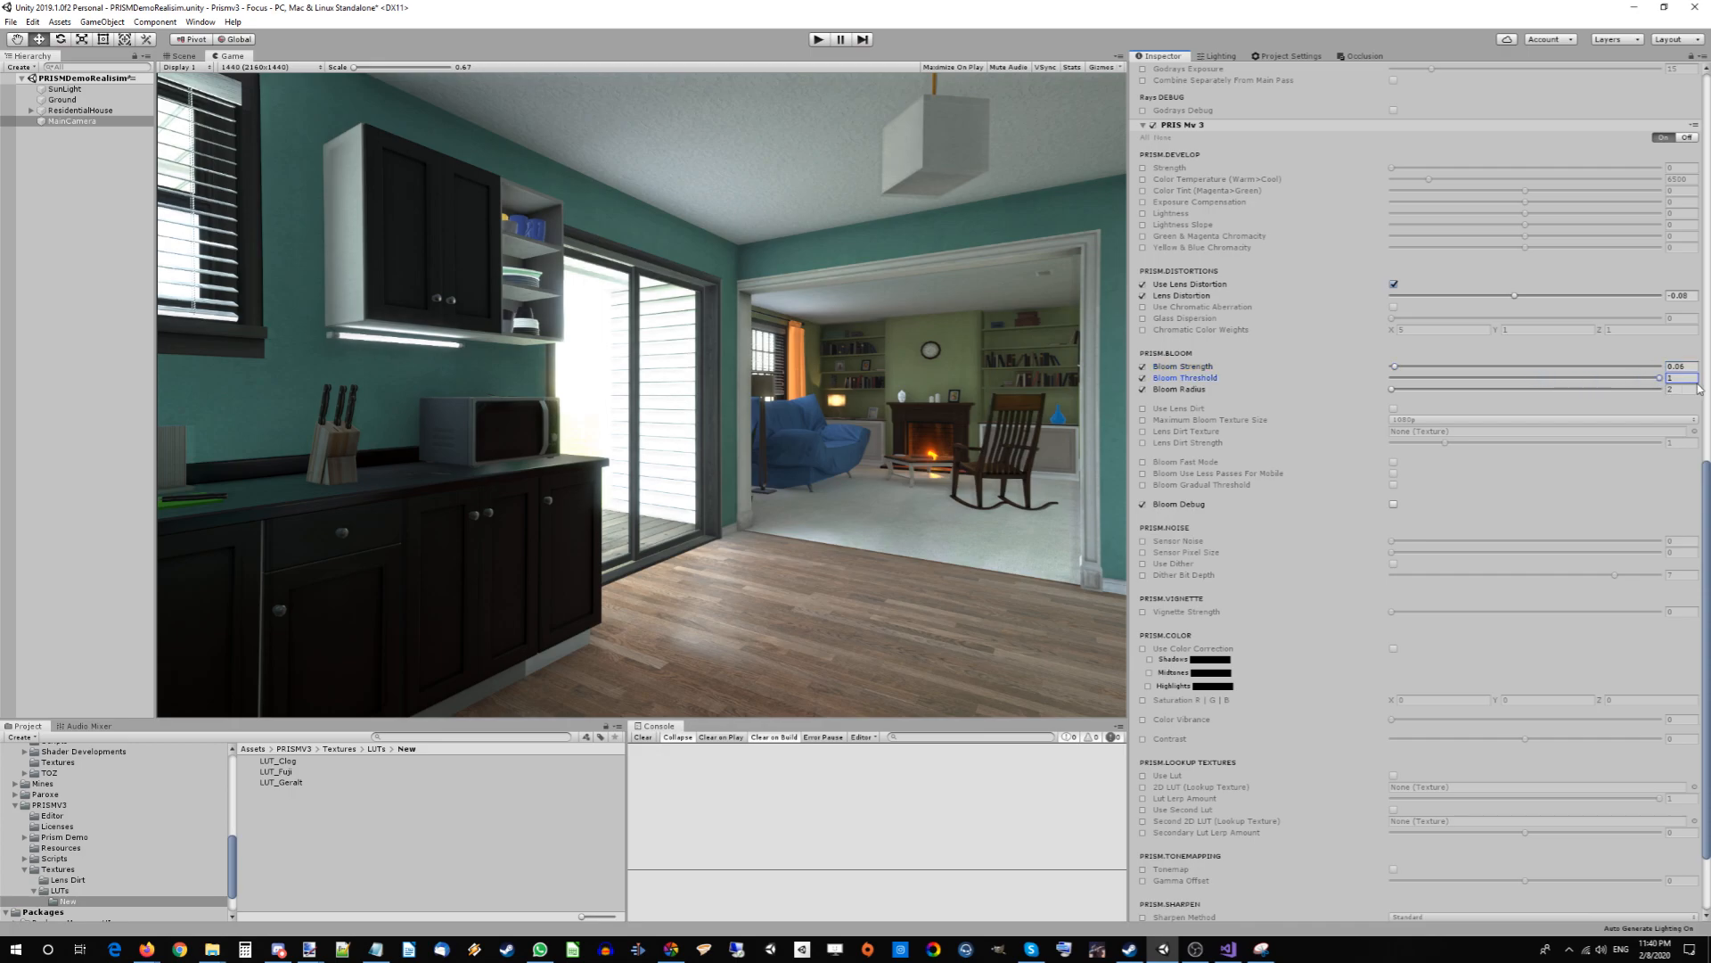
pyautogui.click(1028, 371)
# Try bloom strengths of about 0.21 and higher, and return the bloom strength to 0.06.
pyautogui.moveTo(1397, 370); pyautogui.dragTo(1407, 371)
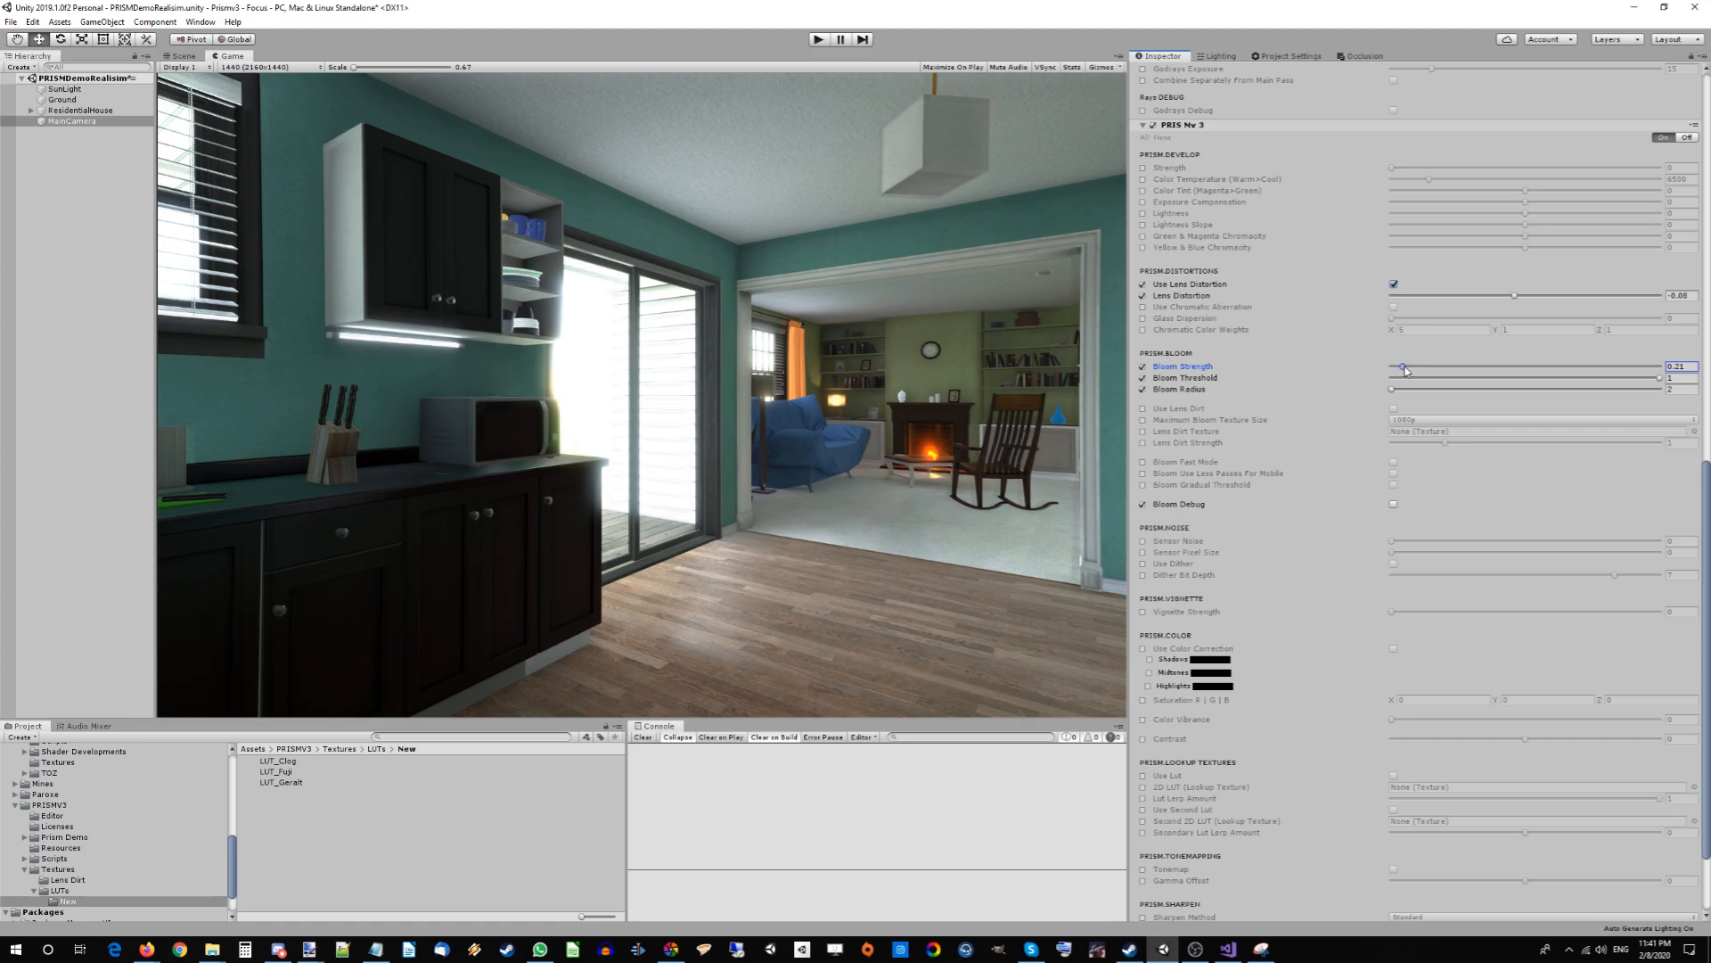
pyautogui.moveTo(1407, 372)
pyautogui.mouseDown()
pyautogui.moveTo(1660, 366)
pyautogui.moveTo(1421, 370)
pyautogui.mouseUp()
pyautogui.click(1691, 365)
pyautogui.write('0.06')
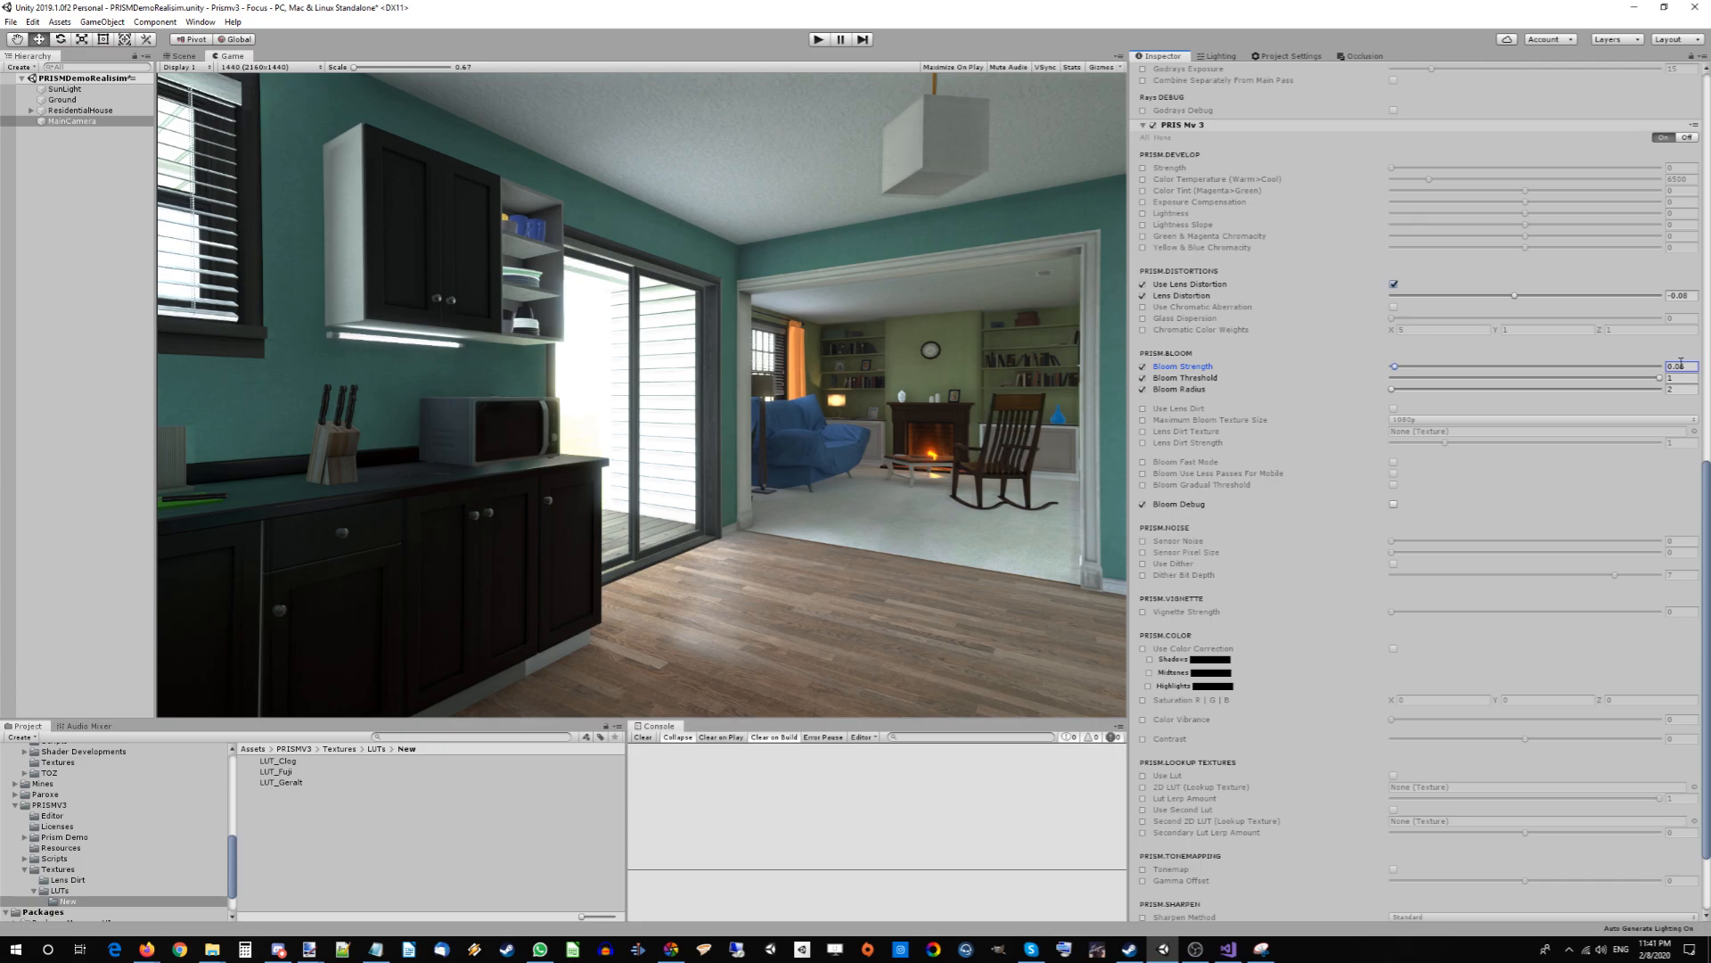
pyautogui.click(921, 452)
# Compare the under-cabinet light and the bright glass door up close with the Bloom Strength override off and on.
pyautogui.scroll(8, 406, 366)
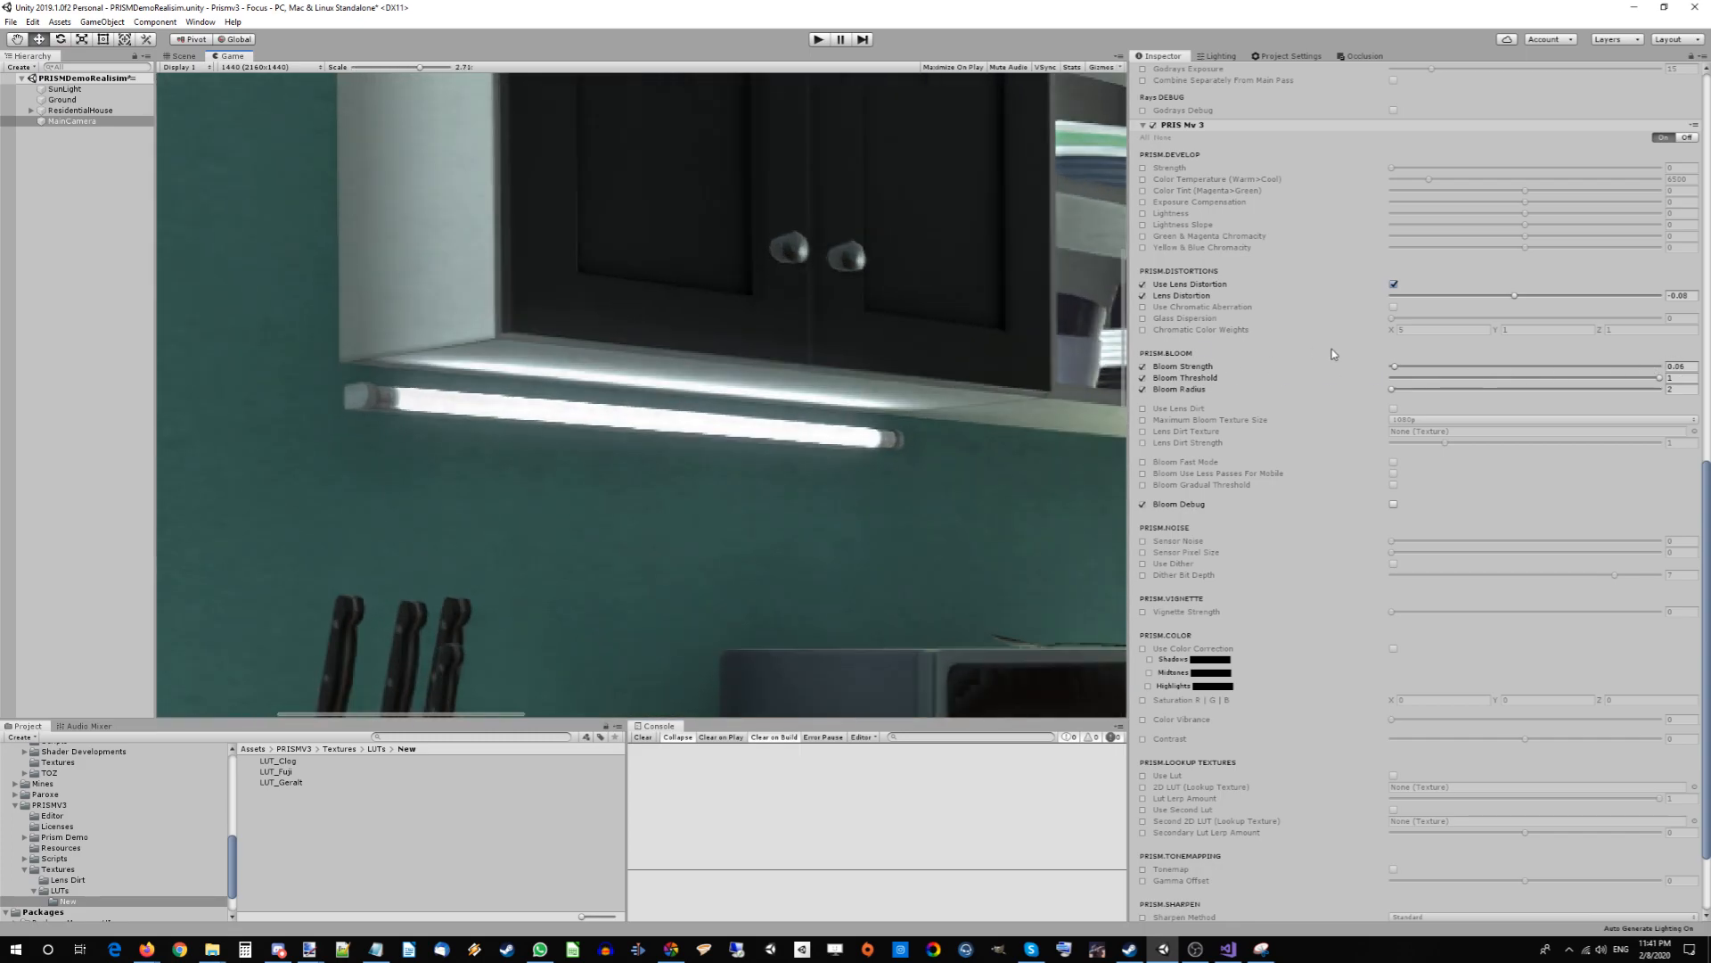
pyautogui.click(1143, 367)
pyautogui.click(1143, 367)
pyautogui.click(1144, 366)
pyautogui.click(1144, 366)
pyautogui.scroll(-6, 779, 427)
pyautogui.scroll(5, 1019, 462)
pyautogui.click(1144, 367)
pyautogui.click(1143, 367)
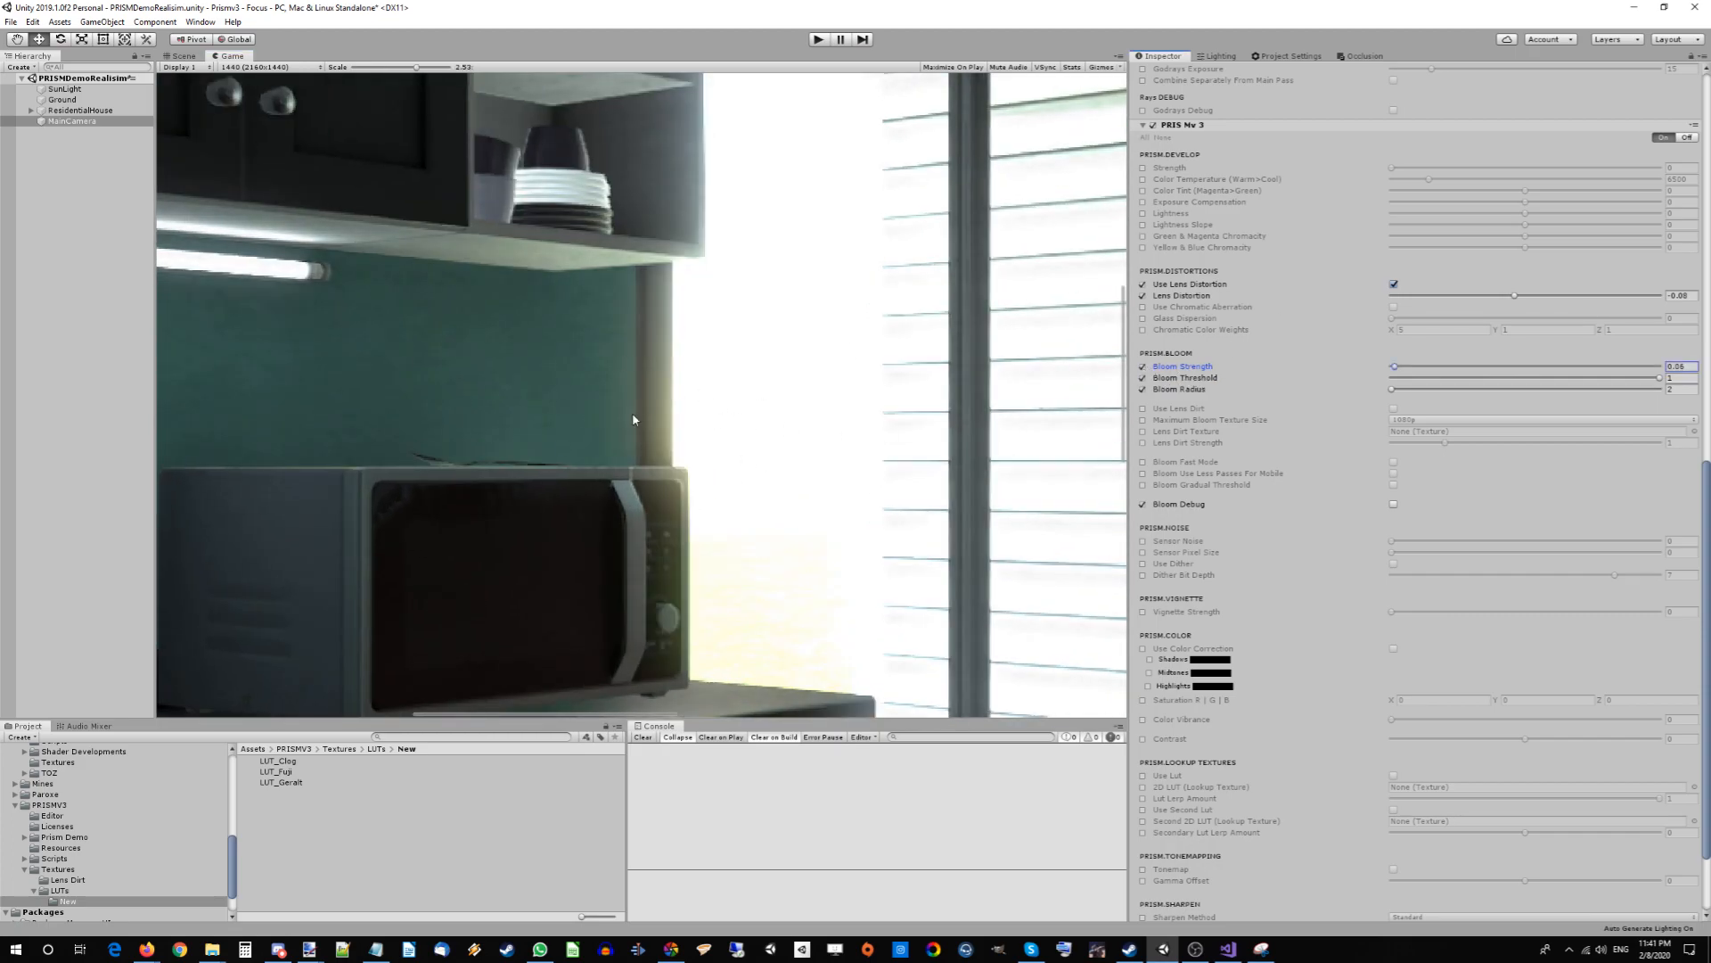
# Compare the fireplace and table lamp up close with and without the Bloom Strength override.
pyautogui.scroll(-6, 722, 603)
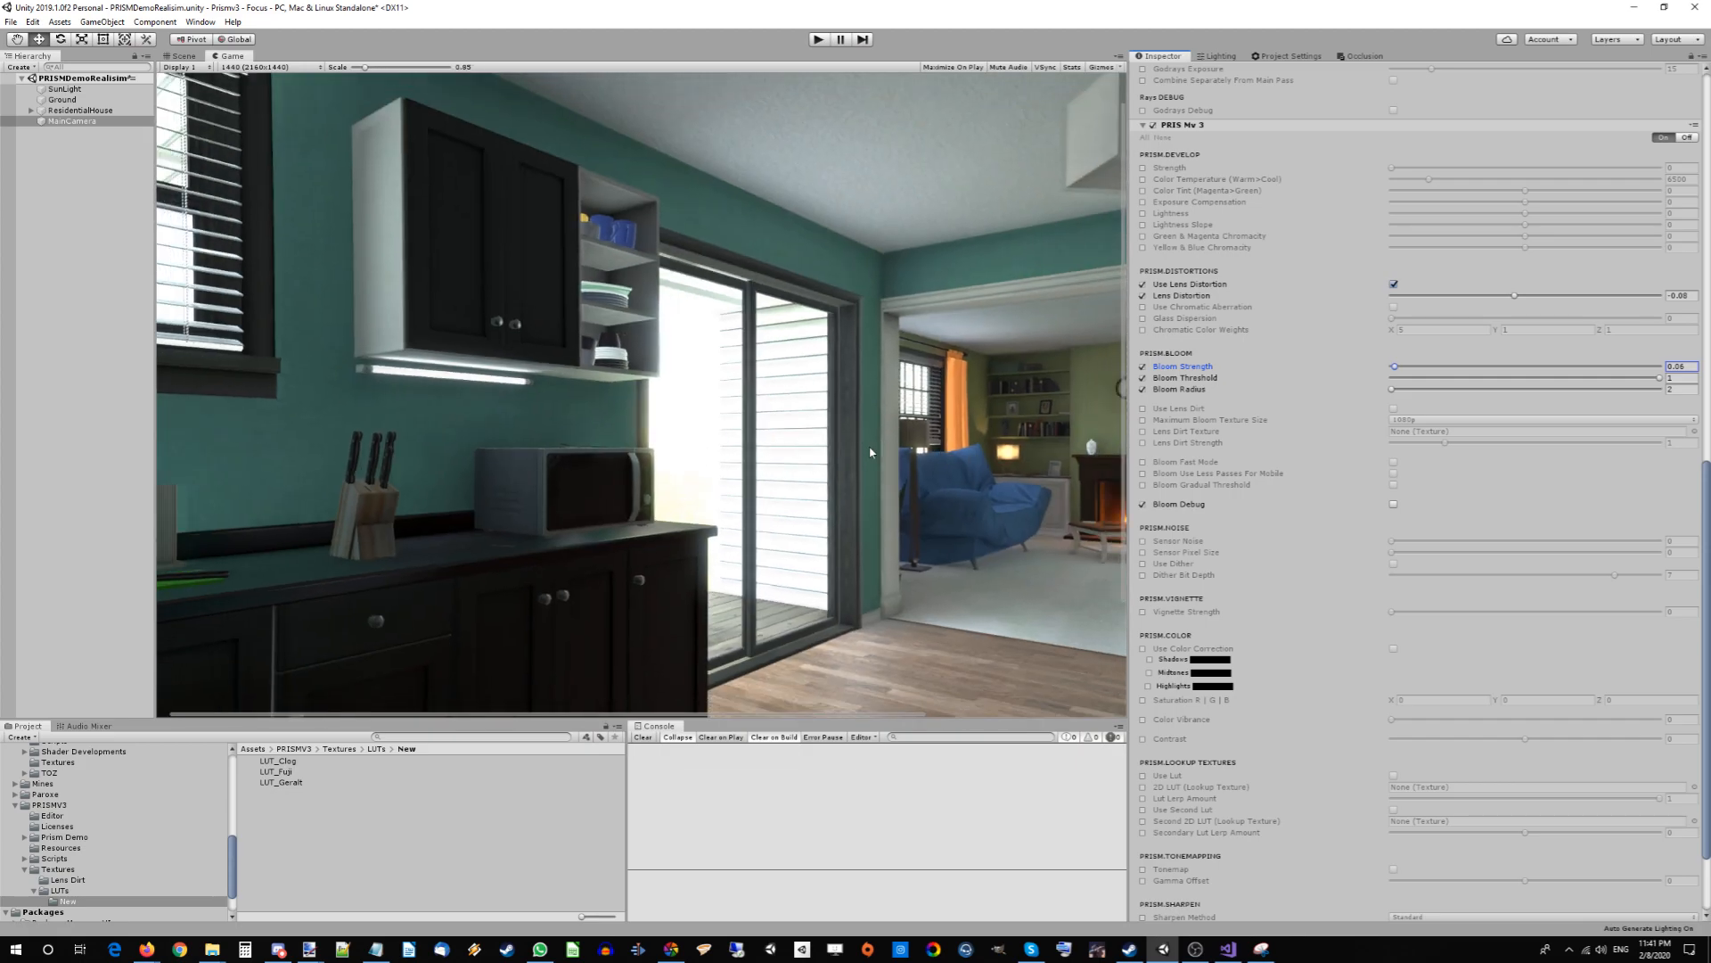
pyautogui.scroll(8, 996, 469)
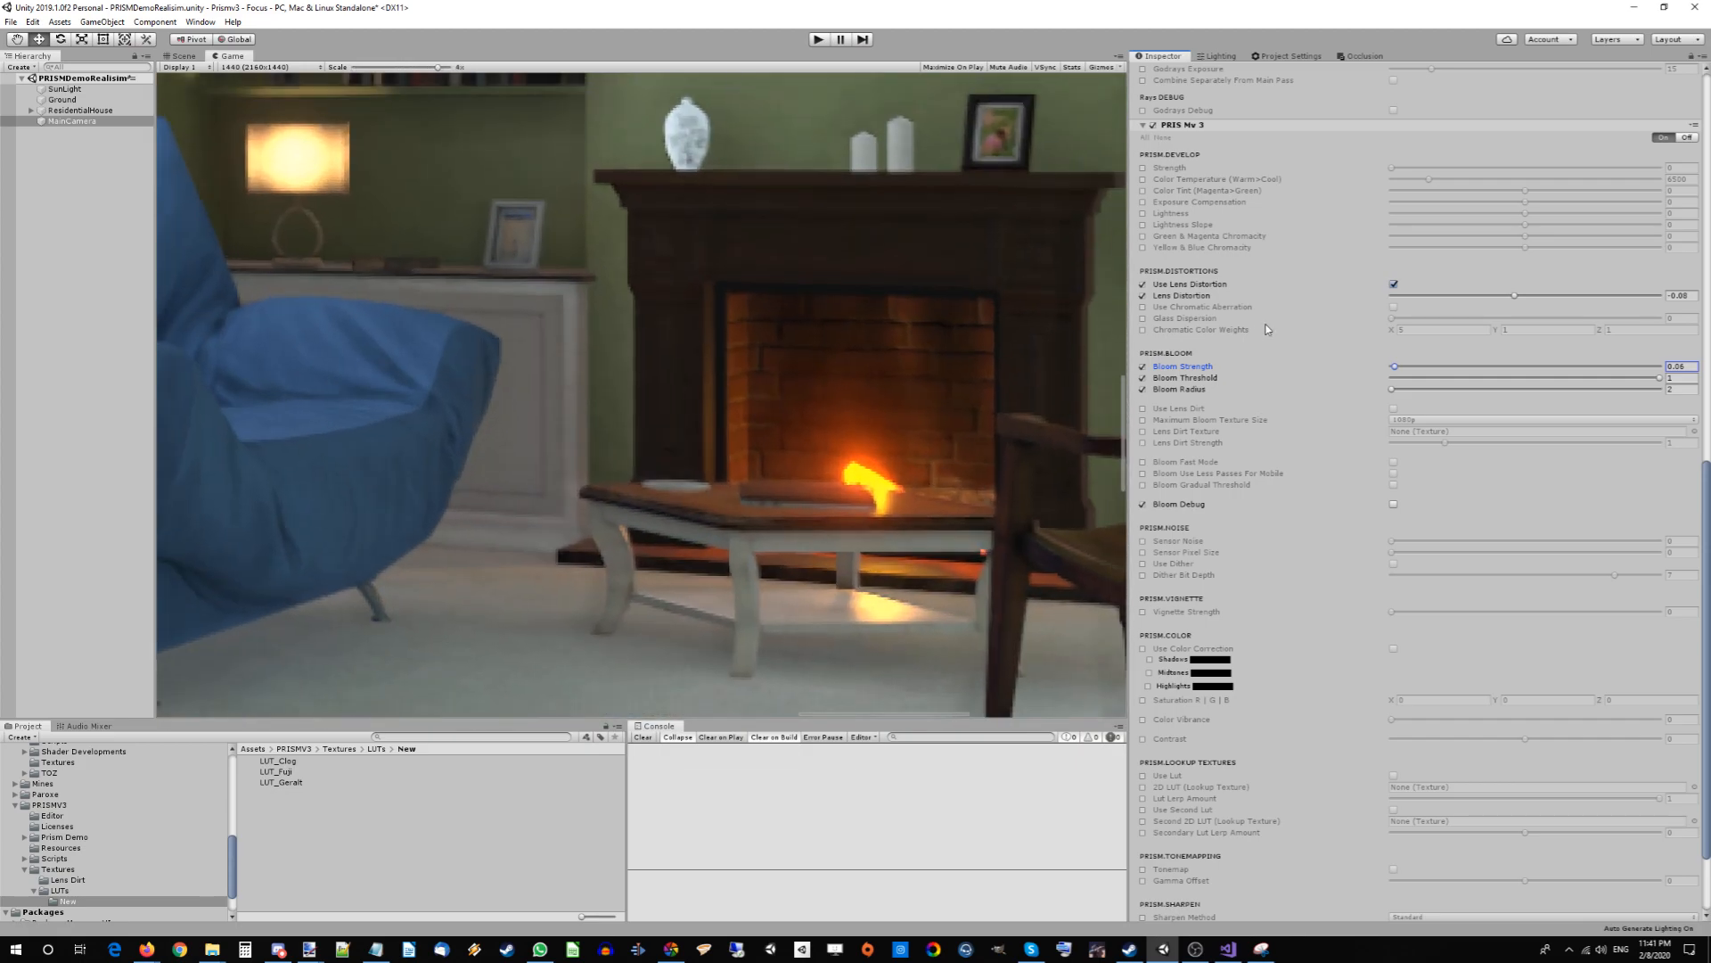
pyautogui.click(1143, 367)
pyautogui.click(1144, 367)
pyautogui.scroll(-8, 892, 489)
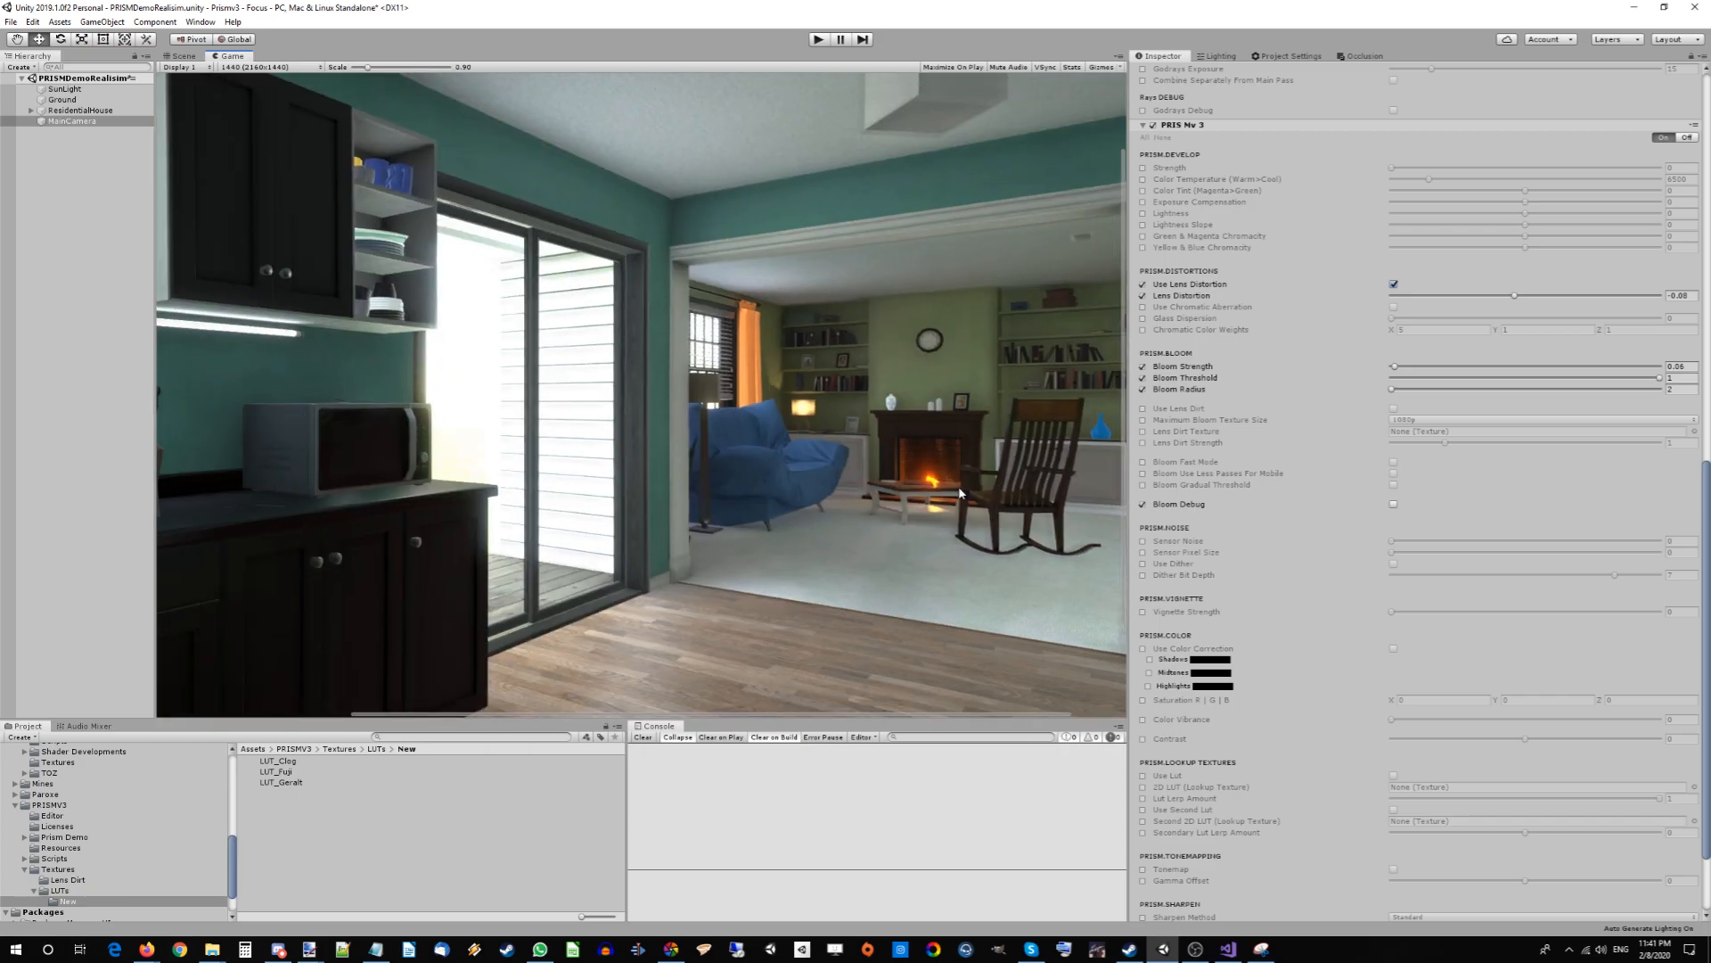
# Activate the Use Lut, 2D LUT and Lut Lerp Amount overrides, and enable the LUT with LUT_Clog as its texture.
pyautogui.scroll(-3, 1168, 436)
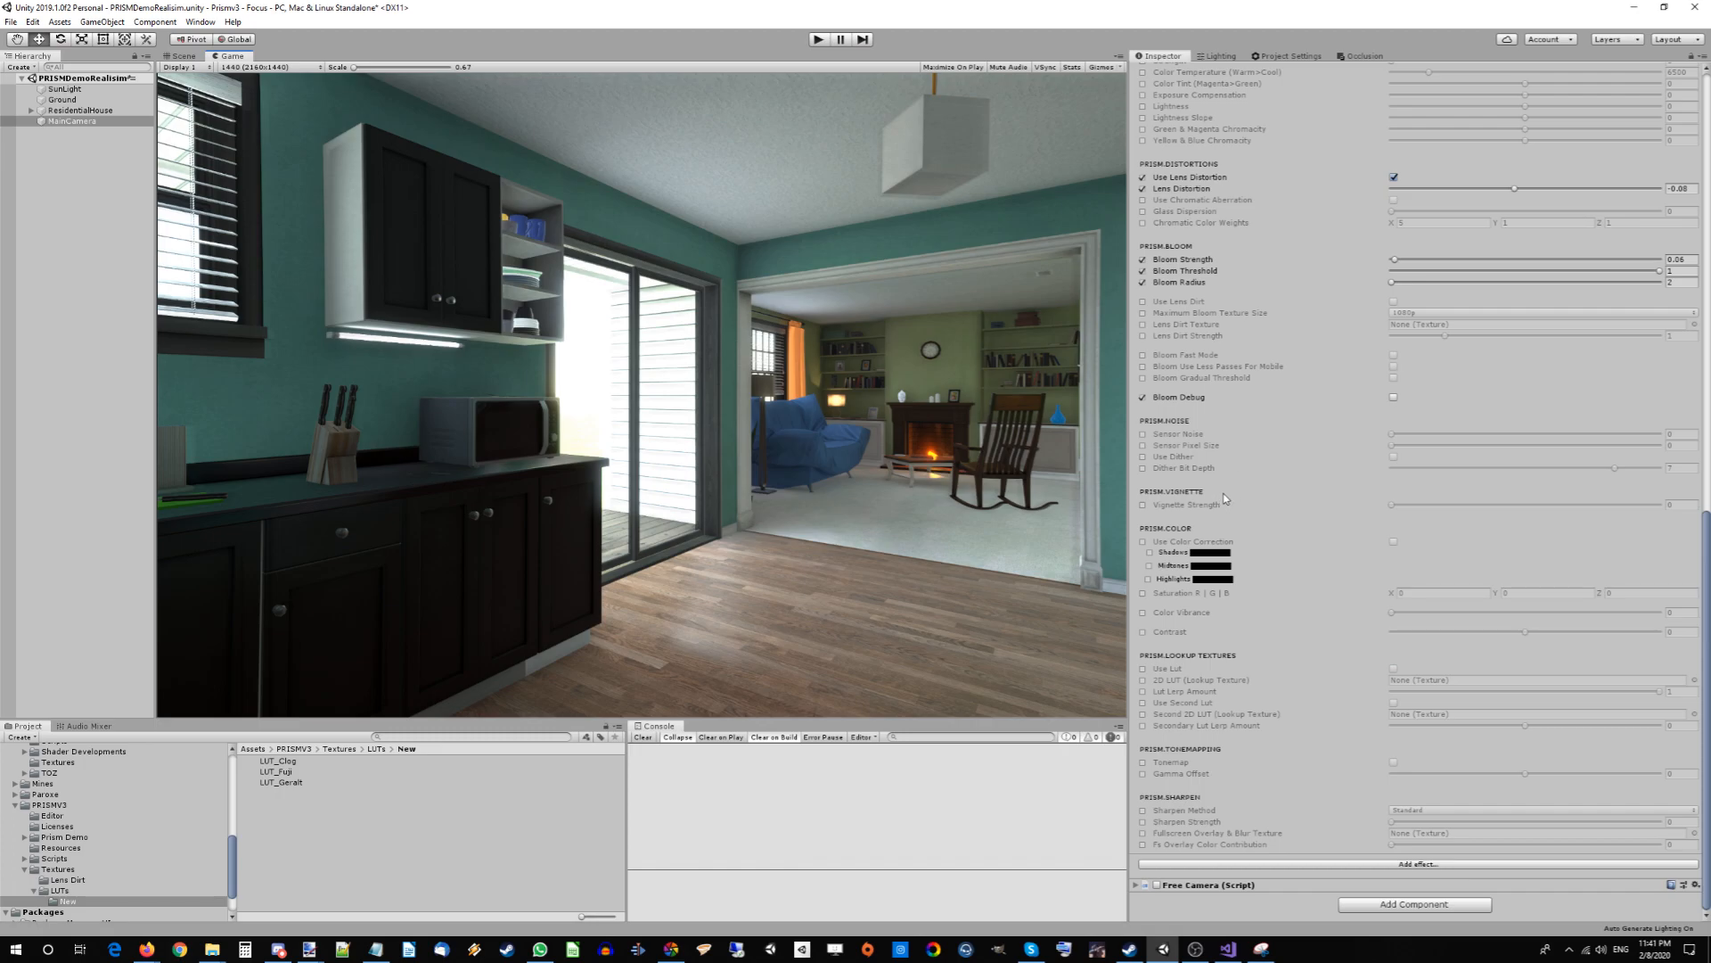
pyautogui.click(1143, 670)
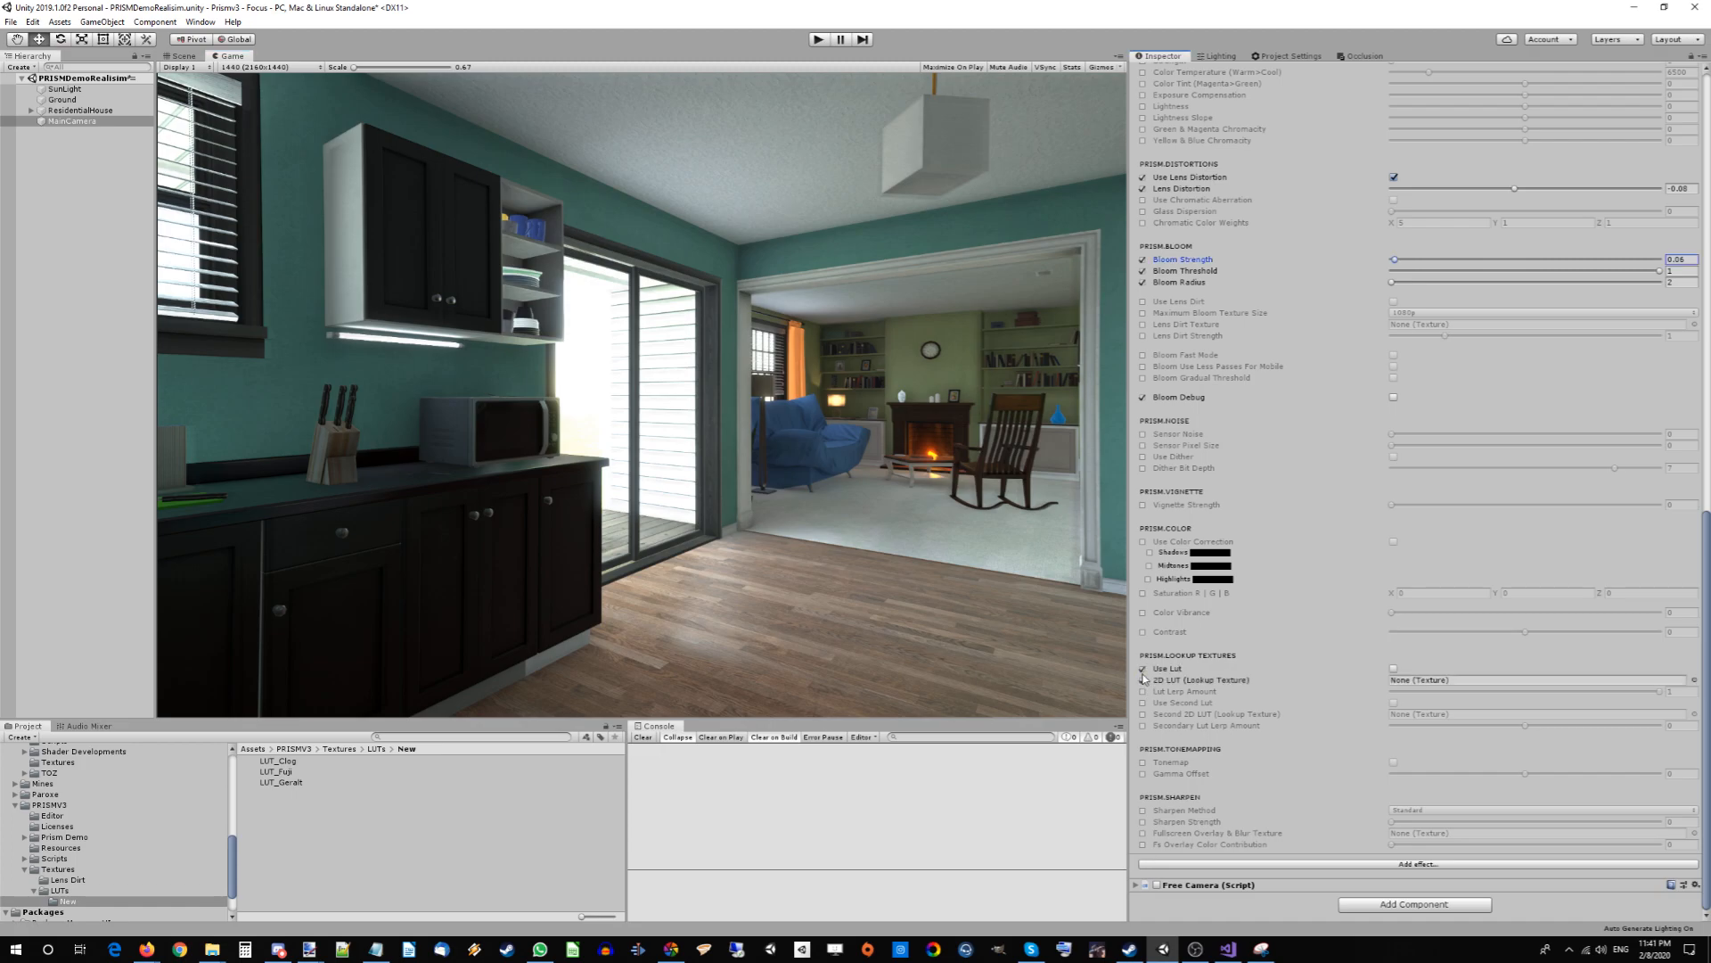
pyautogui.click(1143, 679)
pyautogui.moveTo(278, 764); pyautogui.dragTo(1463, 685)
pyautogui.click(1144, 696)
pyautogui.click(1394, 670)
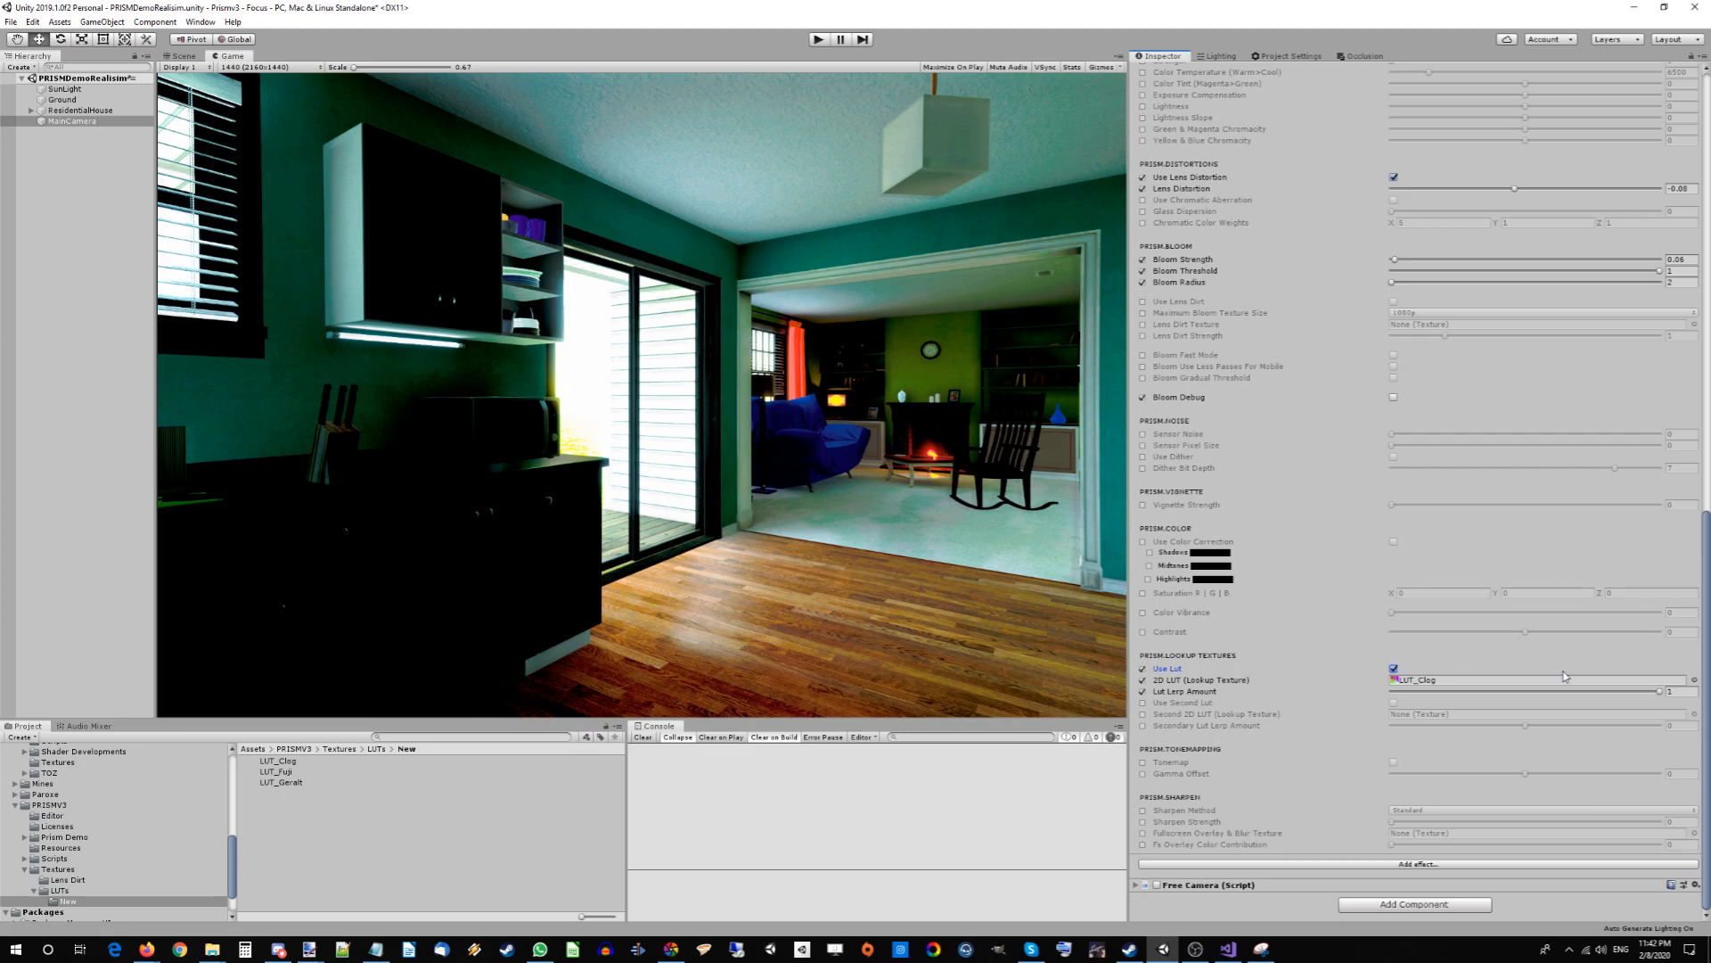
# Set the Lut Lerp Amount to about 0.407 and compare the view with that override off and on.
pyautogui.moveTo(1660, 696); pyautogui.dragTo(1576, 702)
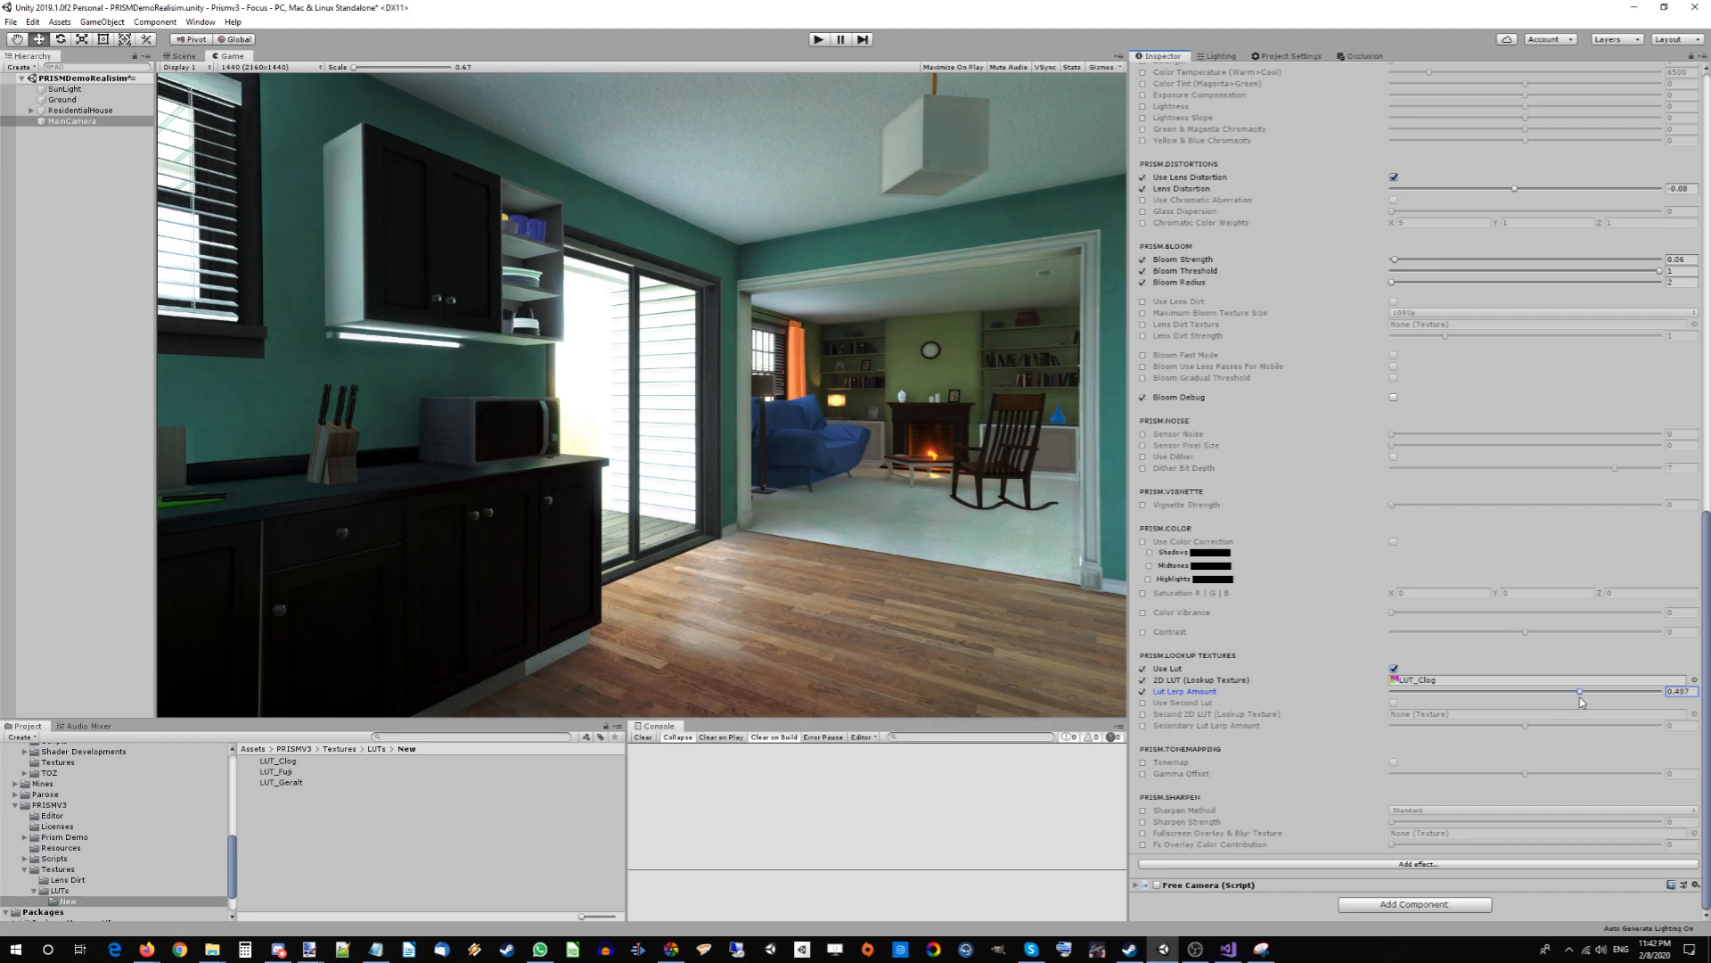
pyautogui.click(930, 572)
pyautogui.click(1143, 693)
pyautogui.click(1143, 692)
# Switch the Use Lut override off and on repeatedly to compare the graded and ungraded room, leaving it on.
pyautogui.click(1144, 668)
pyautogui.click(1143, 668)
pyautogui.click(1144, 669)
pyautogui.click(1144, 668)
pyautogui.click(1144, 669)
pyautogui.click(1144, 668)
pyautogui.click(1143, 669)
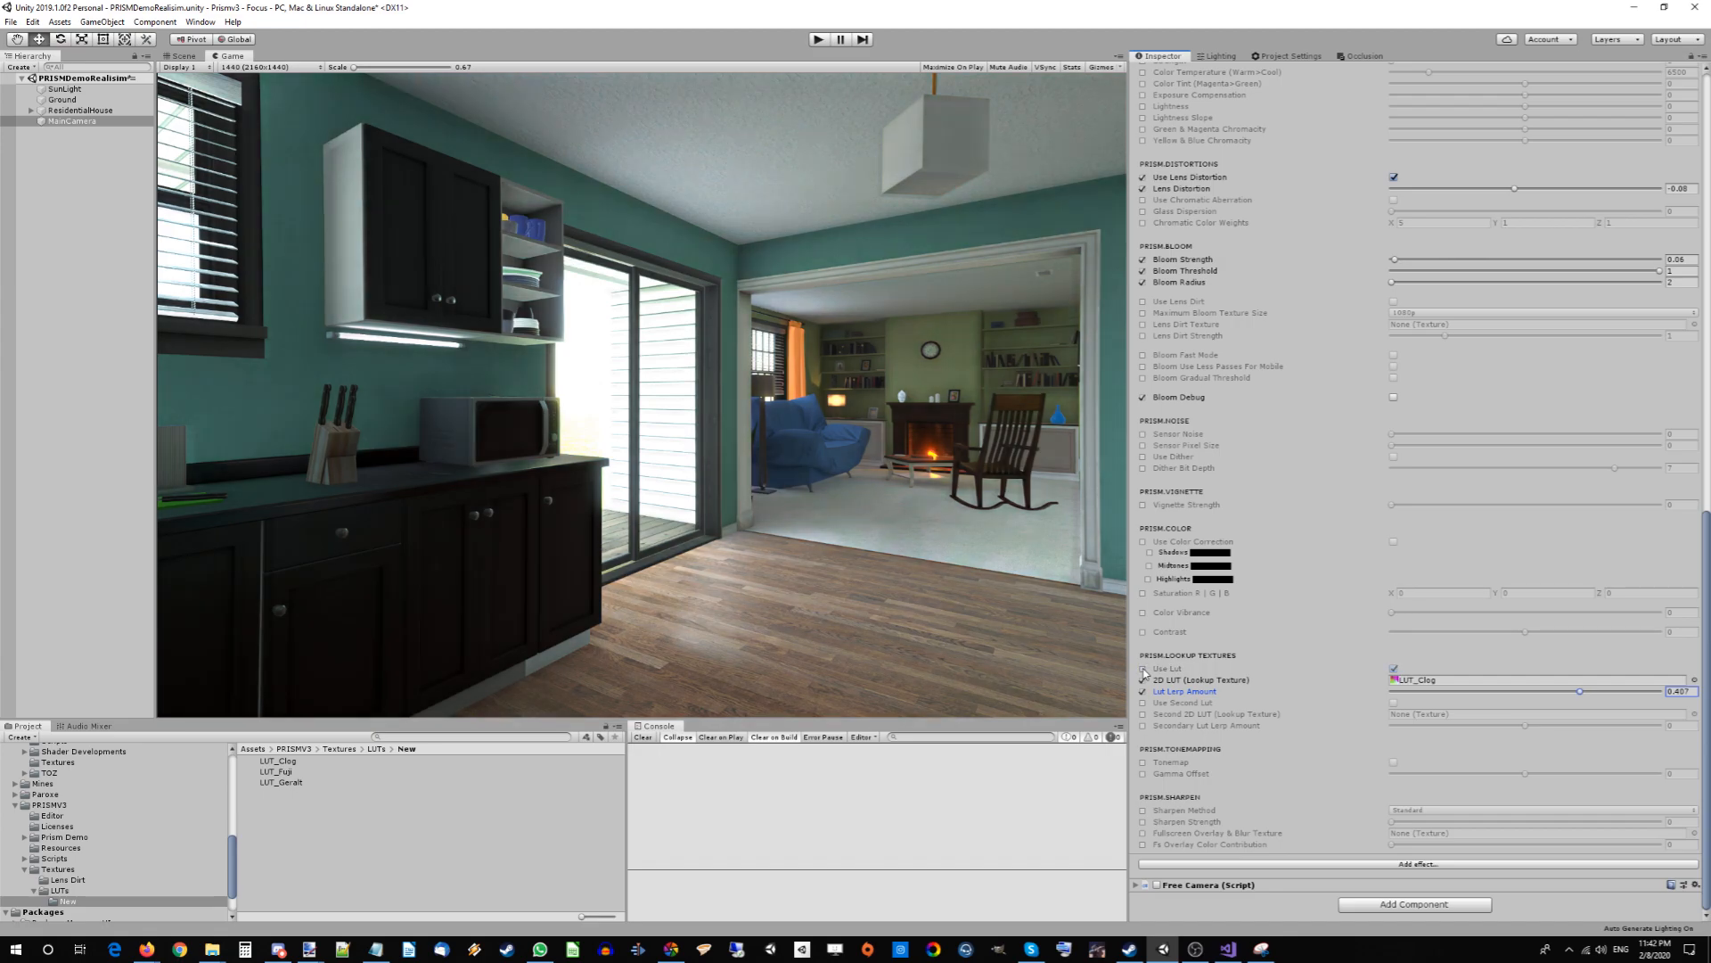
pyautogui.click(1144, 669)
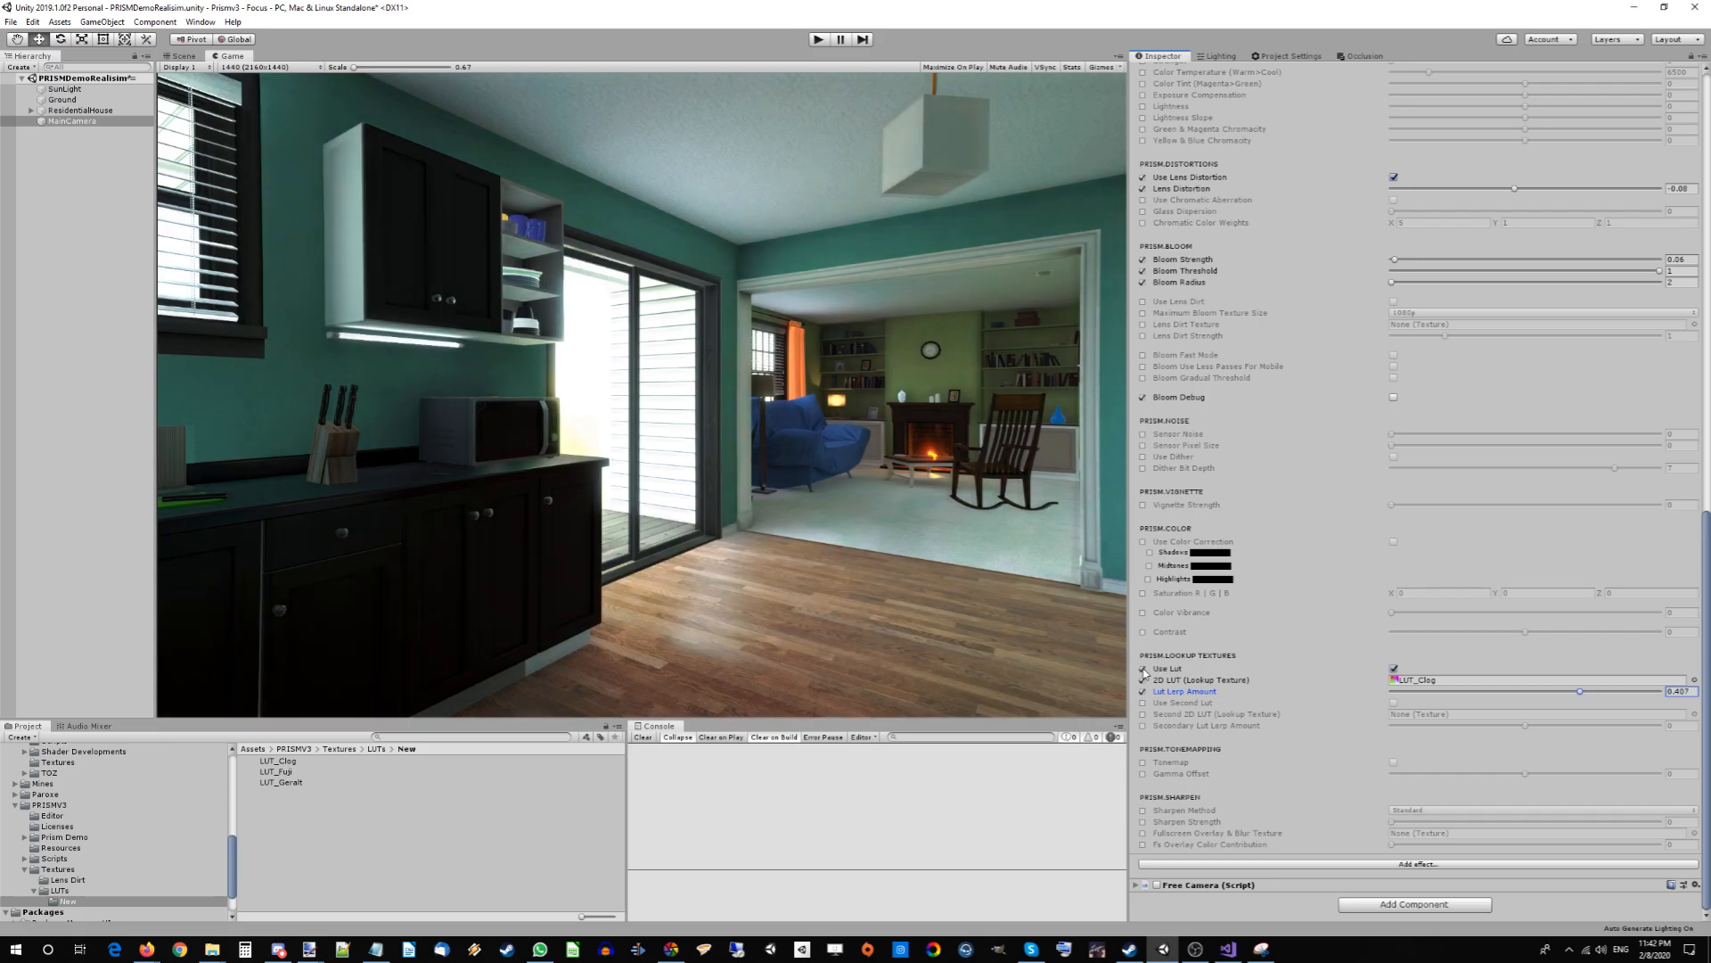
pyautogui.click(1143, 669)
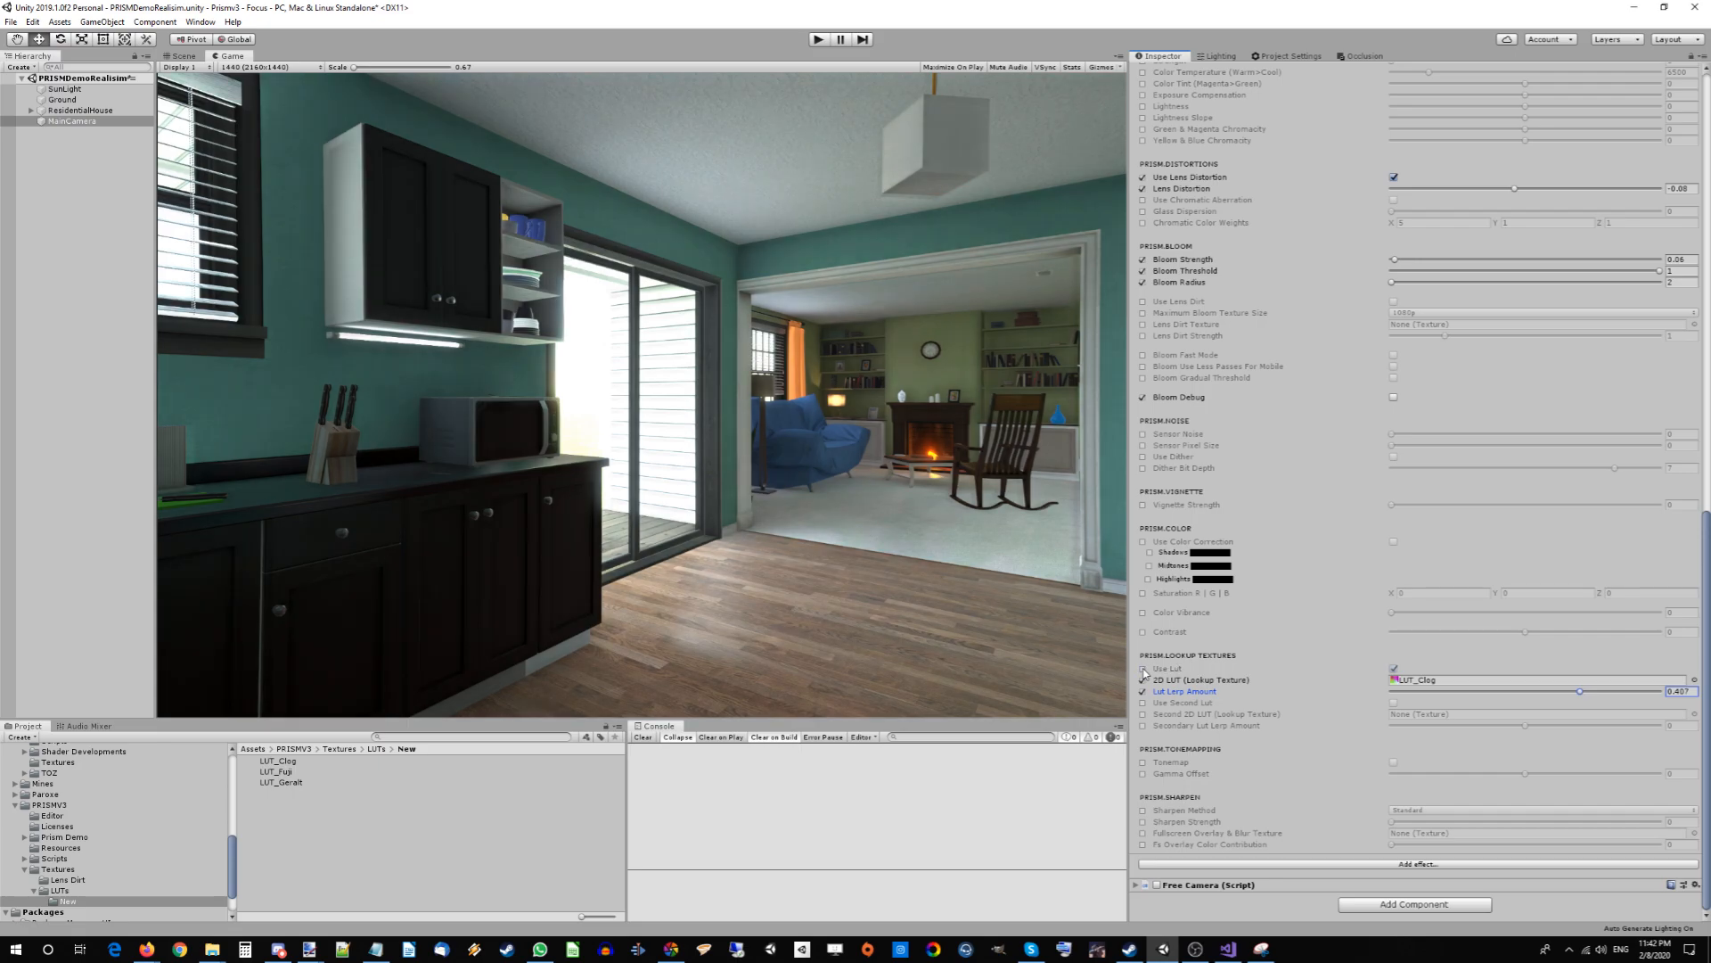
pyautogui.click(1143, 668)
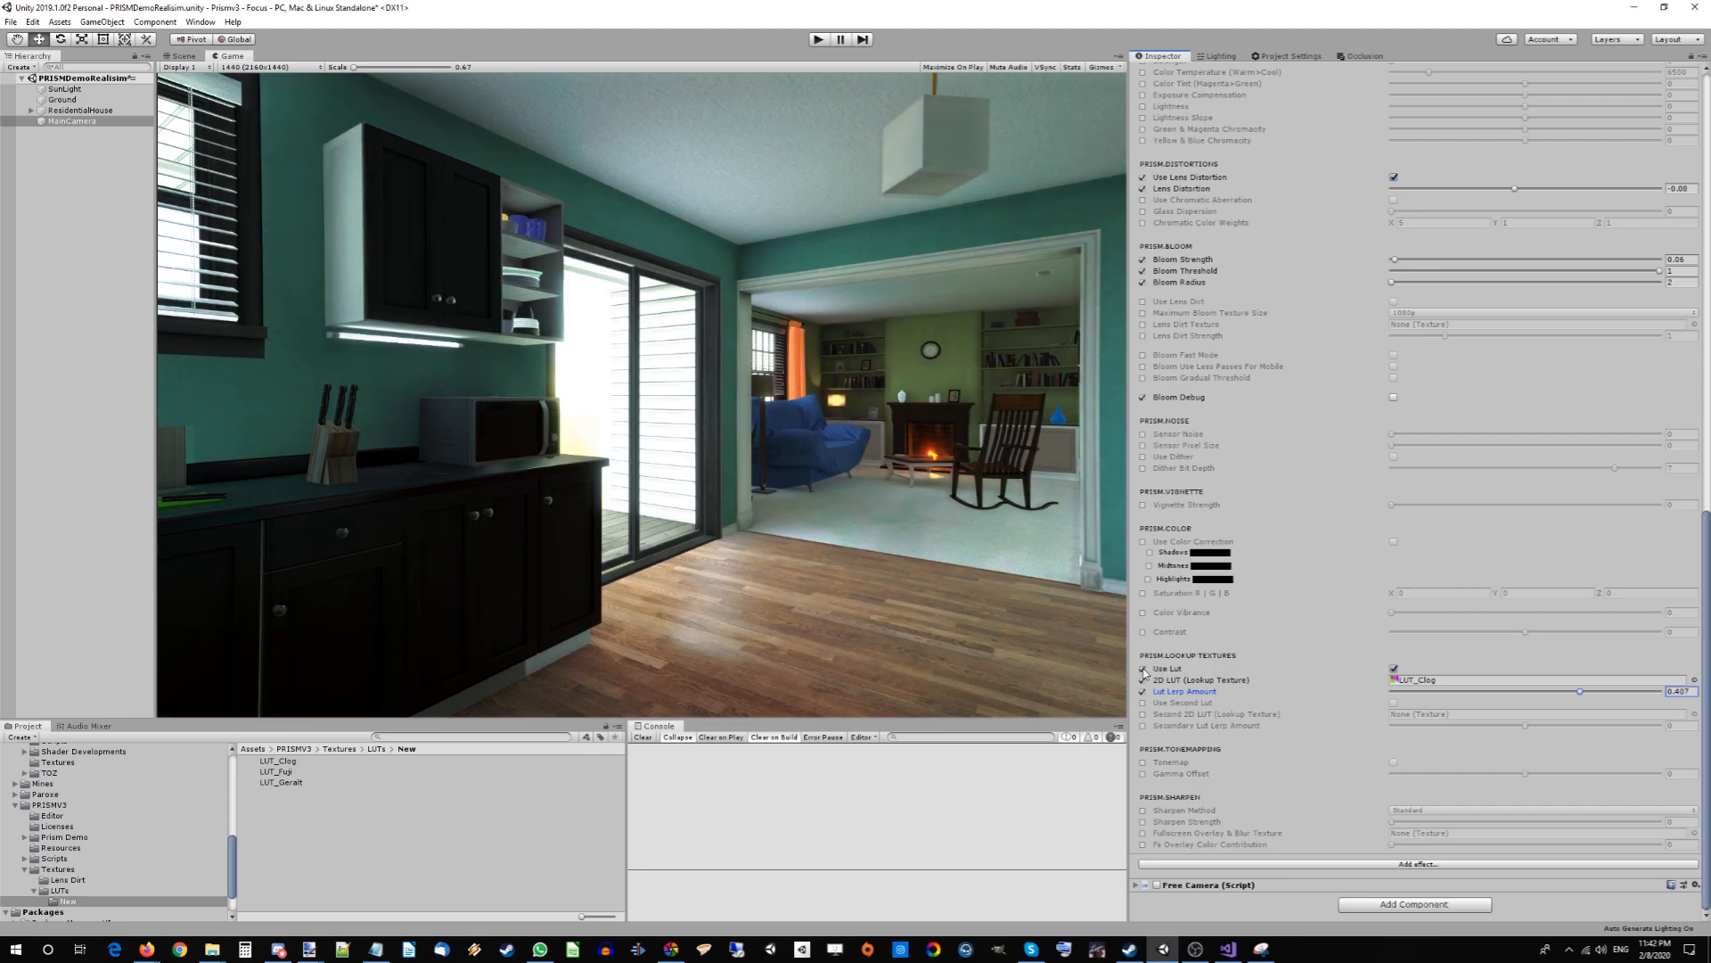
# Activate the Tonemap and Gamma Offset overrides and enable tonemapping.
pyautogui.click(1143, 762)
pyautogui.click(1143, 774)
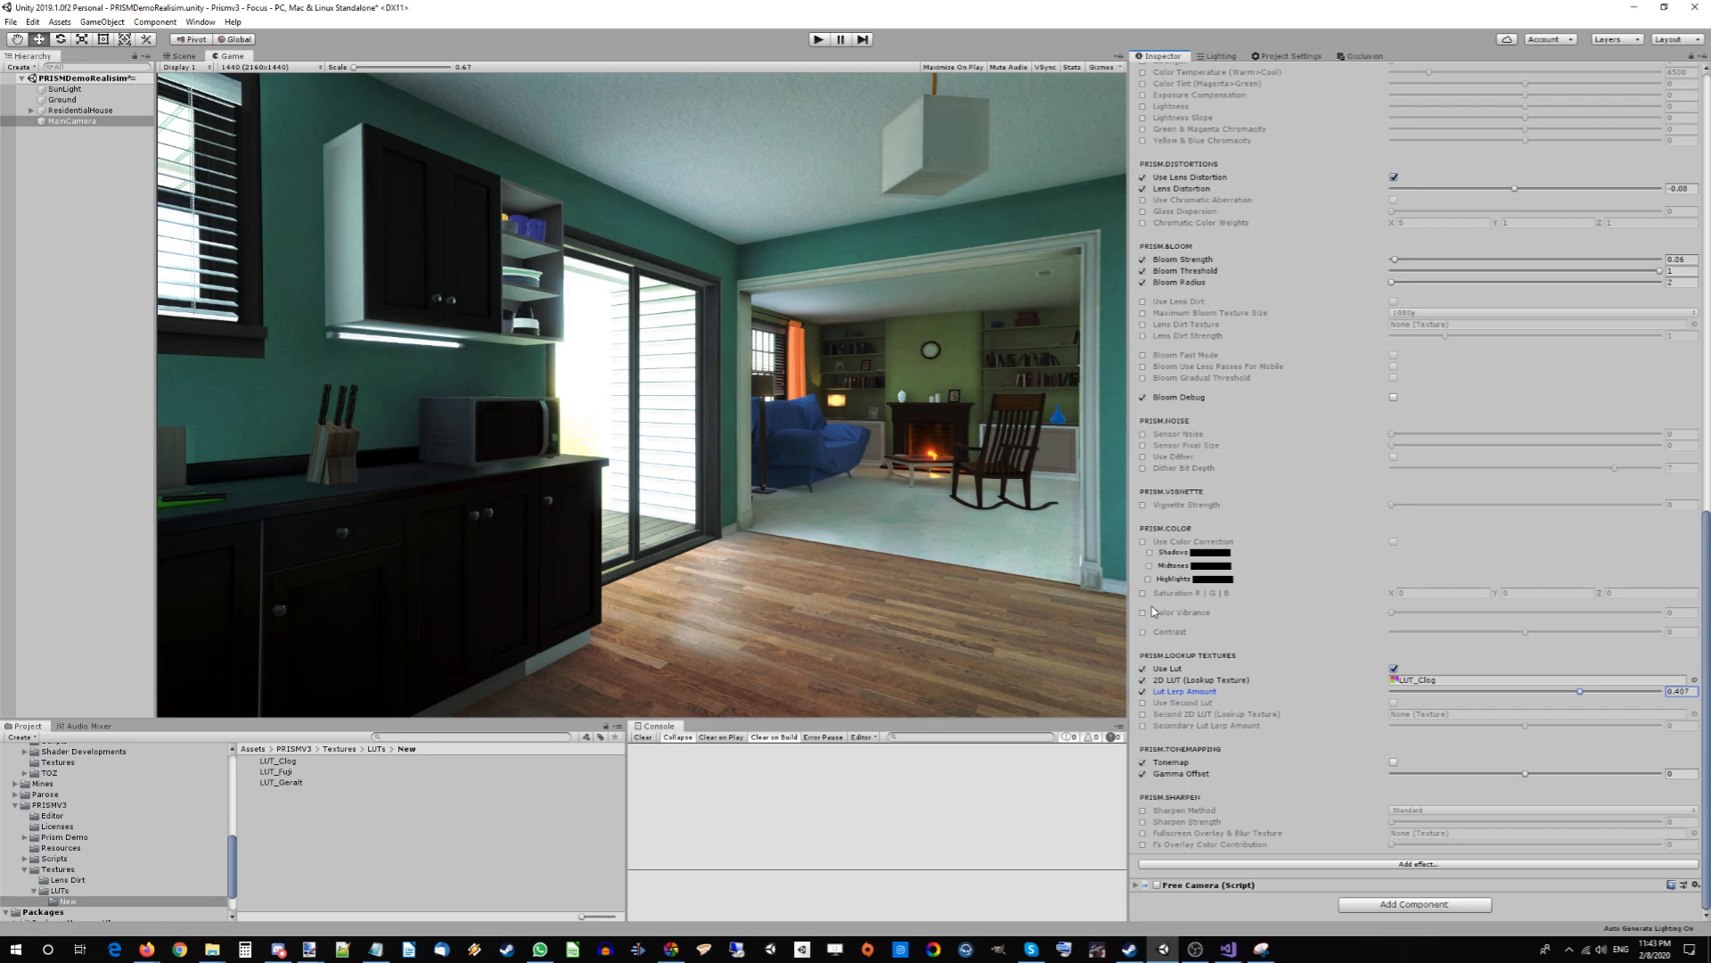
pyautogui.click(1394, 762)
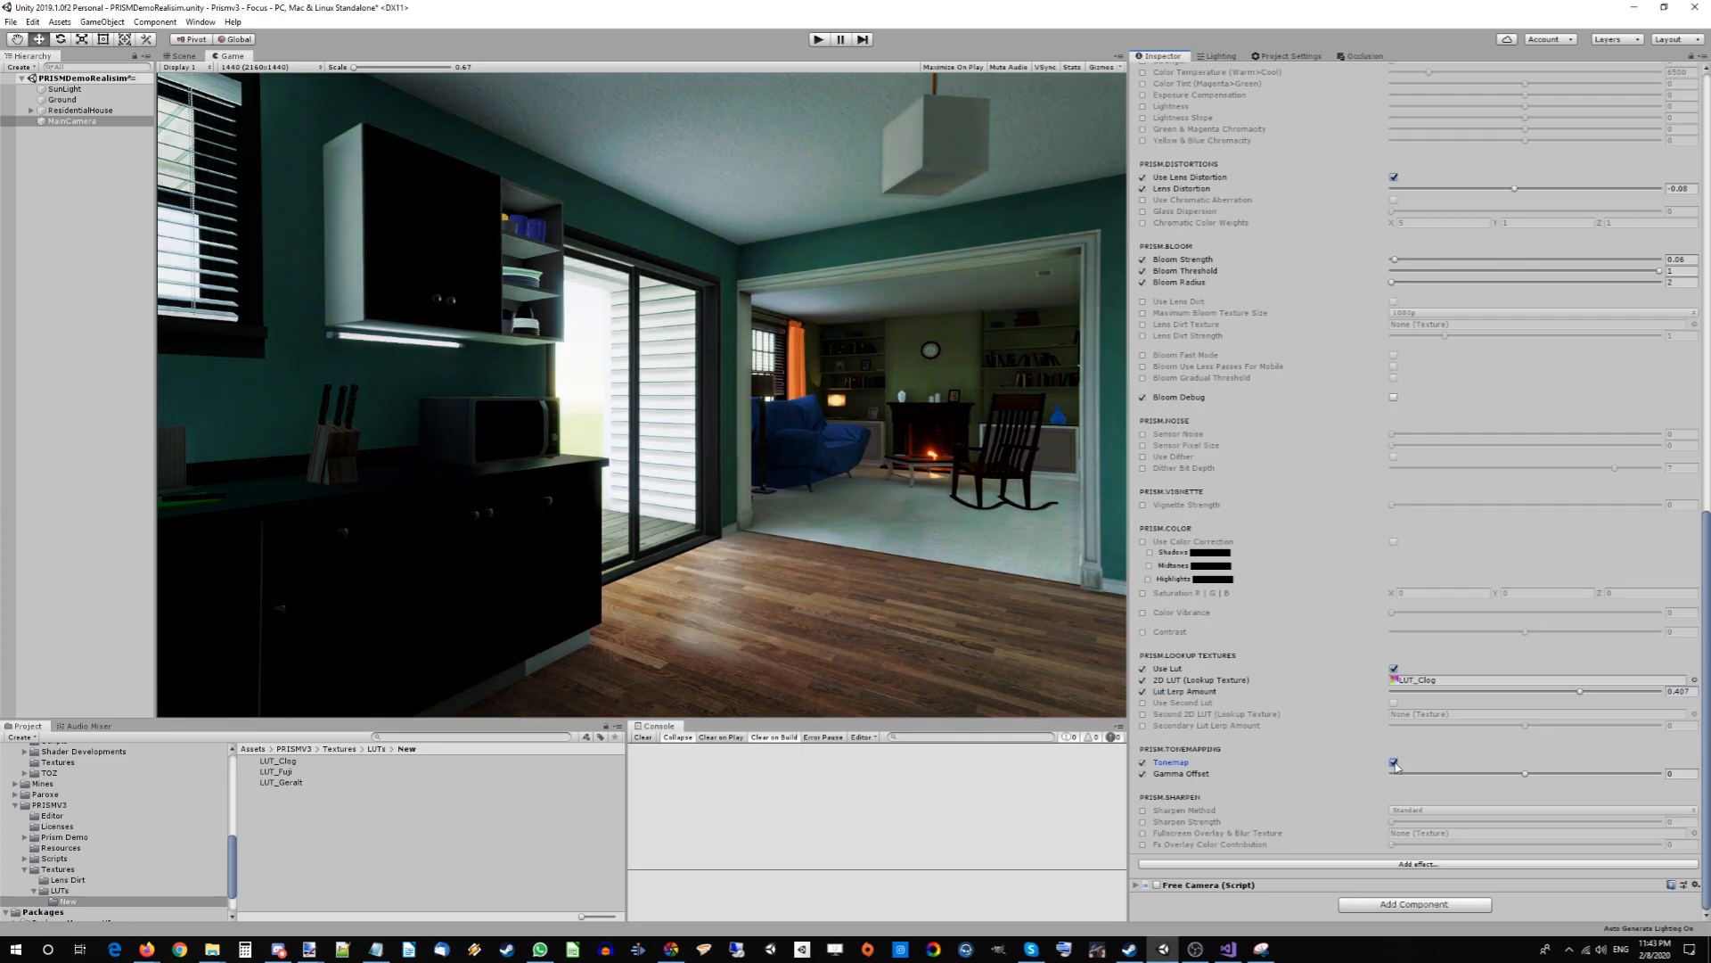
pyautogui.click(1004, 586)
# Locate the assigned 2D LUT texture among the project assets.
pyautogui.click(1422, 684)
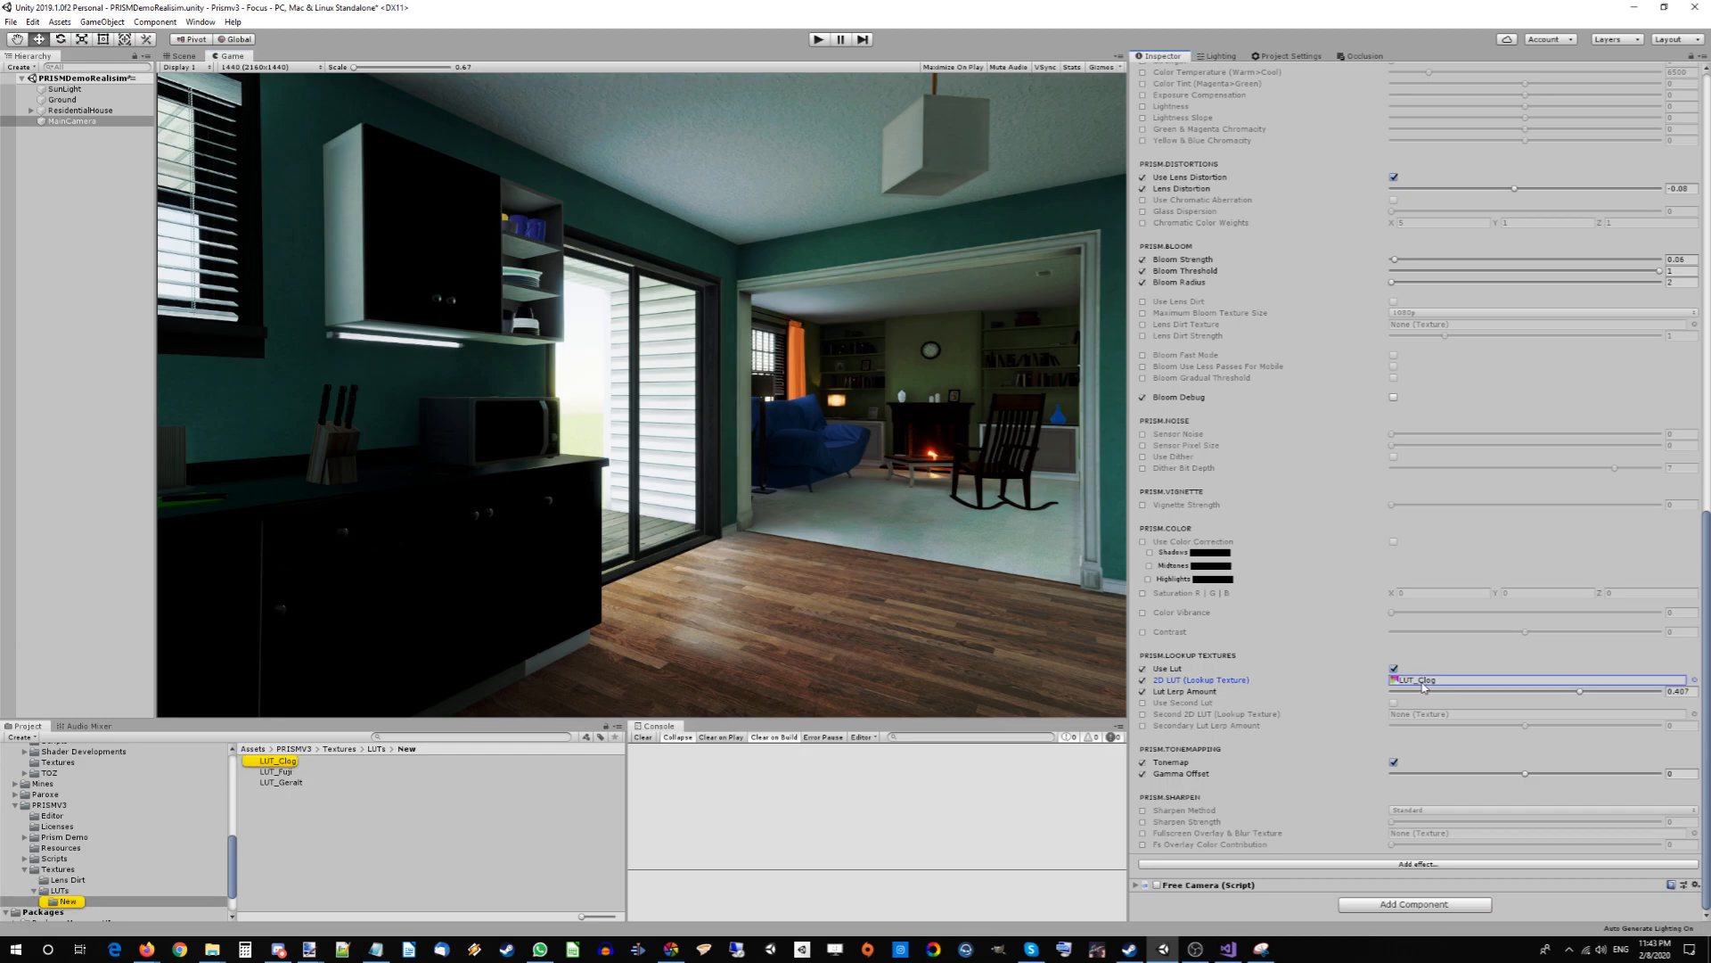
pyautogui.click(961, 847)
pyautogui.click(916, 531)
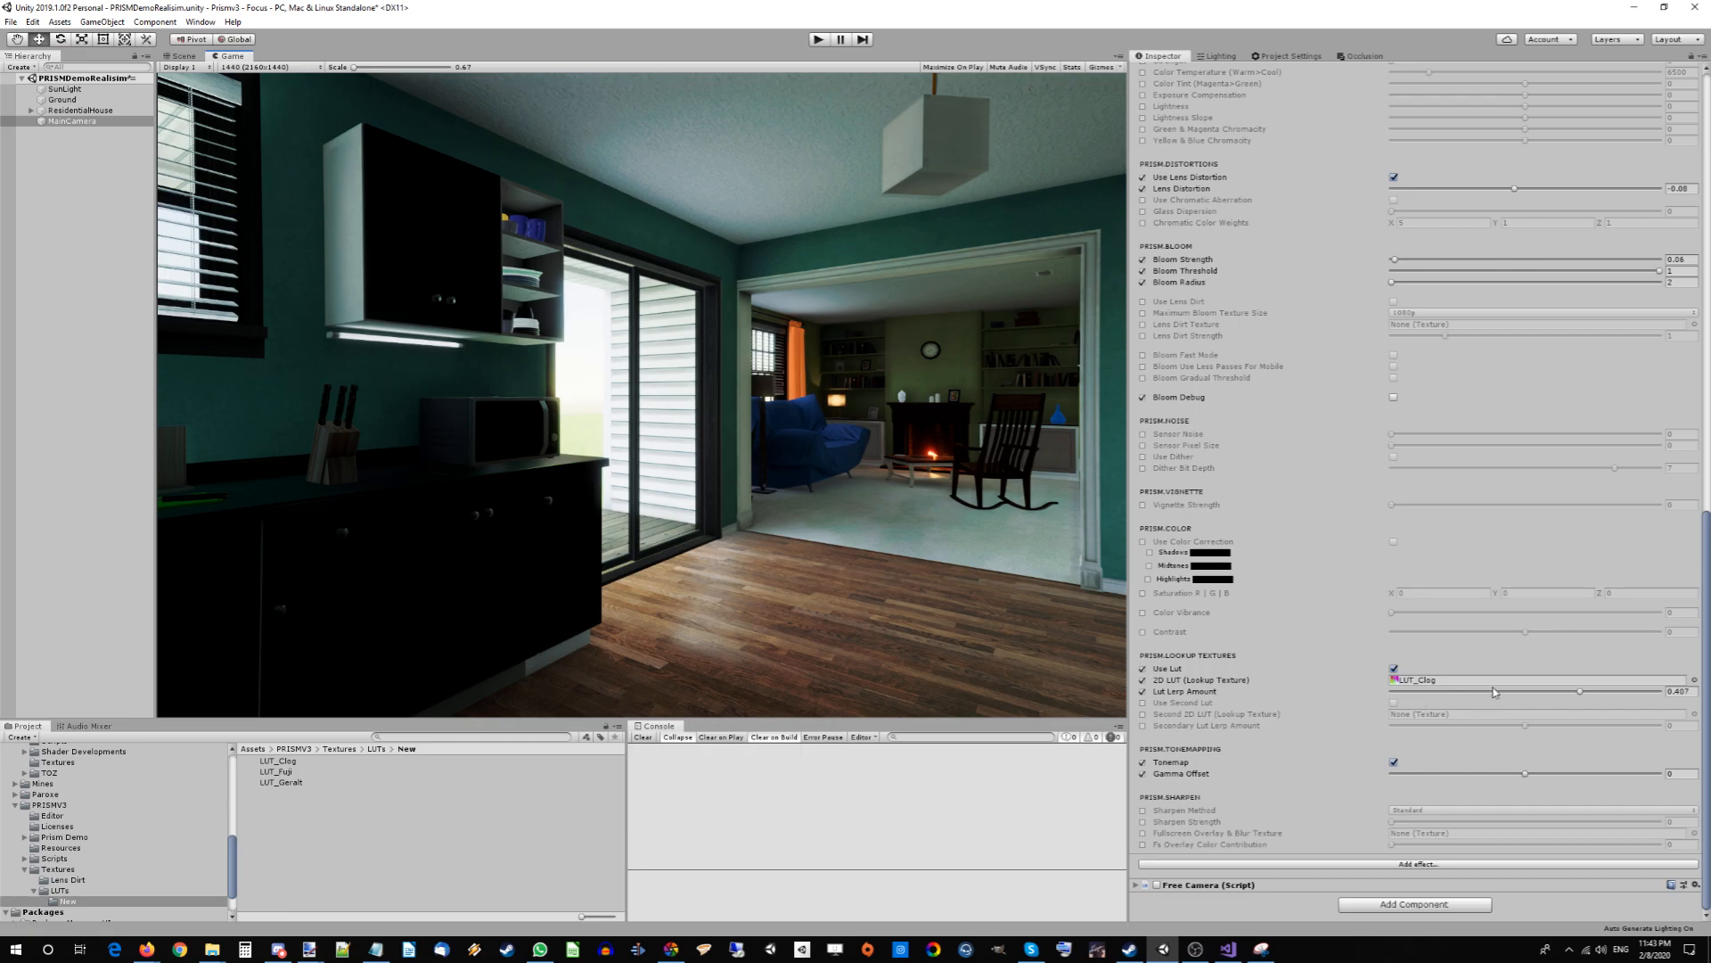
# Lower the tonemapping Gamma Offset to about -0.275.
pyautogui.moveTo(1528, 778); pyautogui.dragTo(1444, 780)
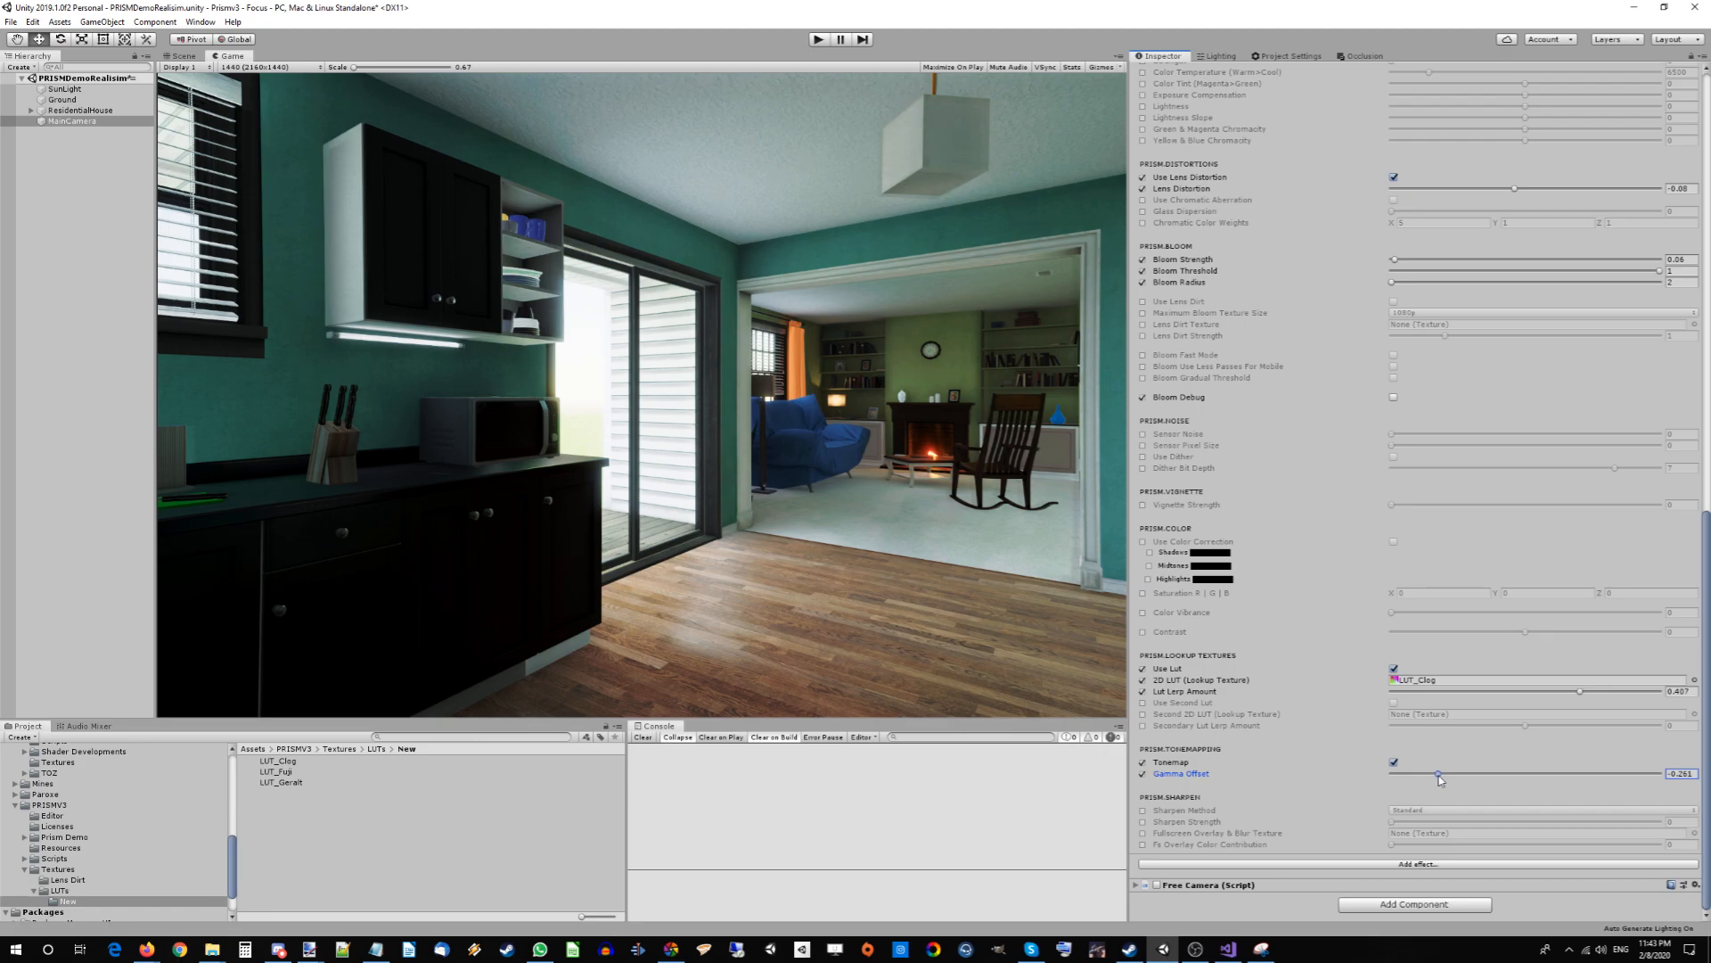
pyautogui.moveTo(1440, 780); pyautogui.dragTo(1435, 779)
pyautogui.click(1052, 686)
# Activate the Godrays Tint override and sample the dark kitchen drawer front up close with its eyedropper.
pyautogui.scroll(5, 369, 564)
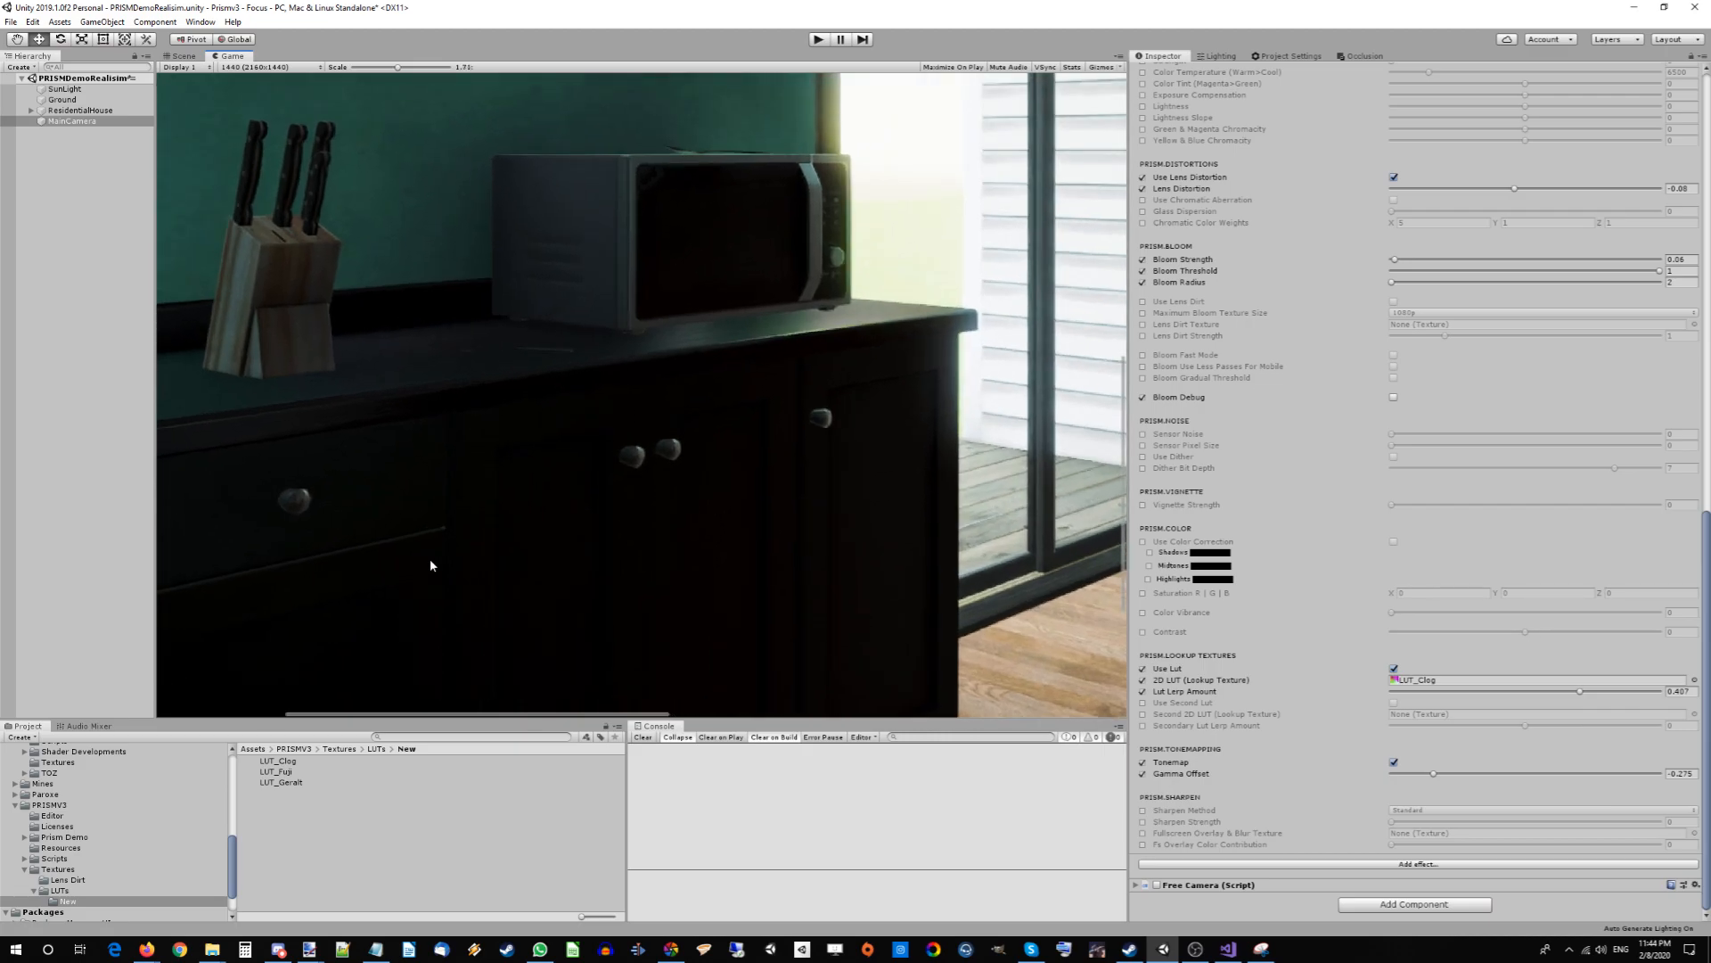
pyautogui.scroll(5, 521, 558)
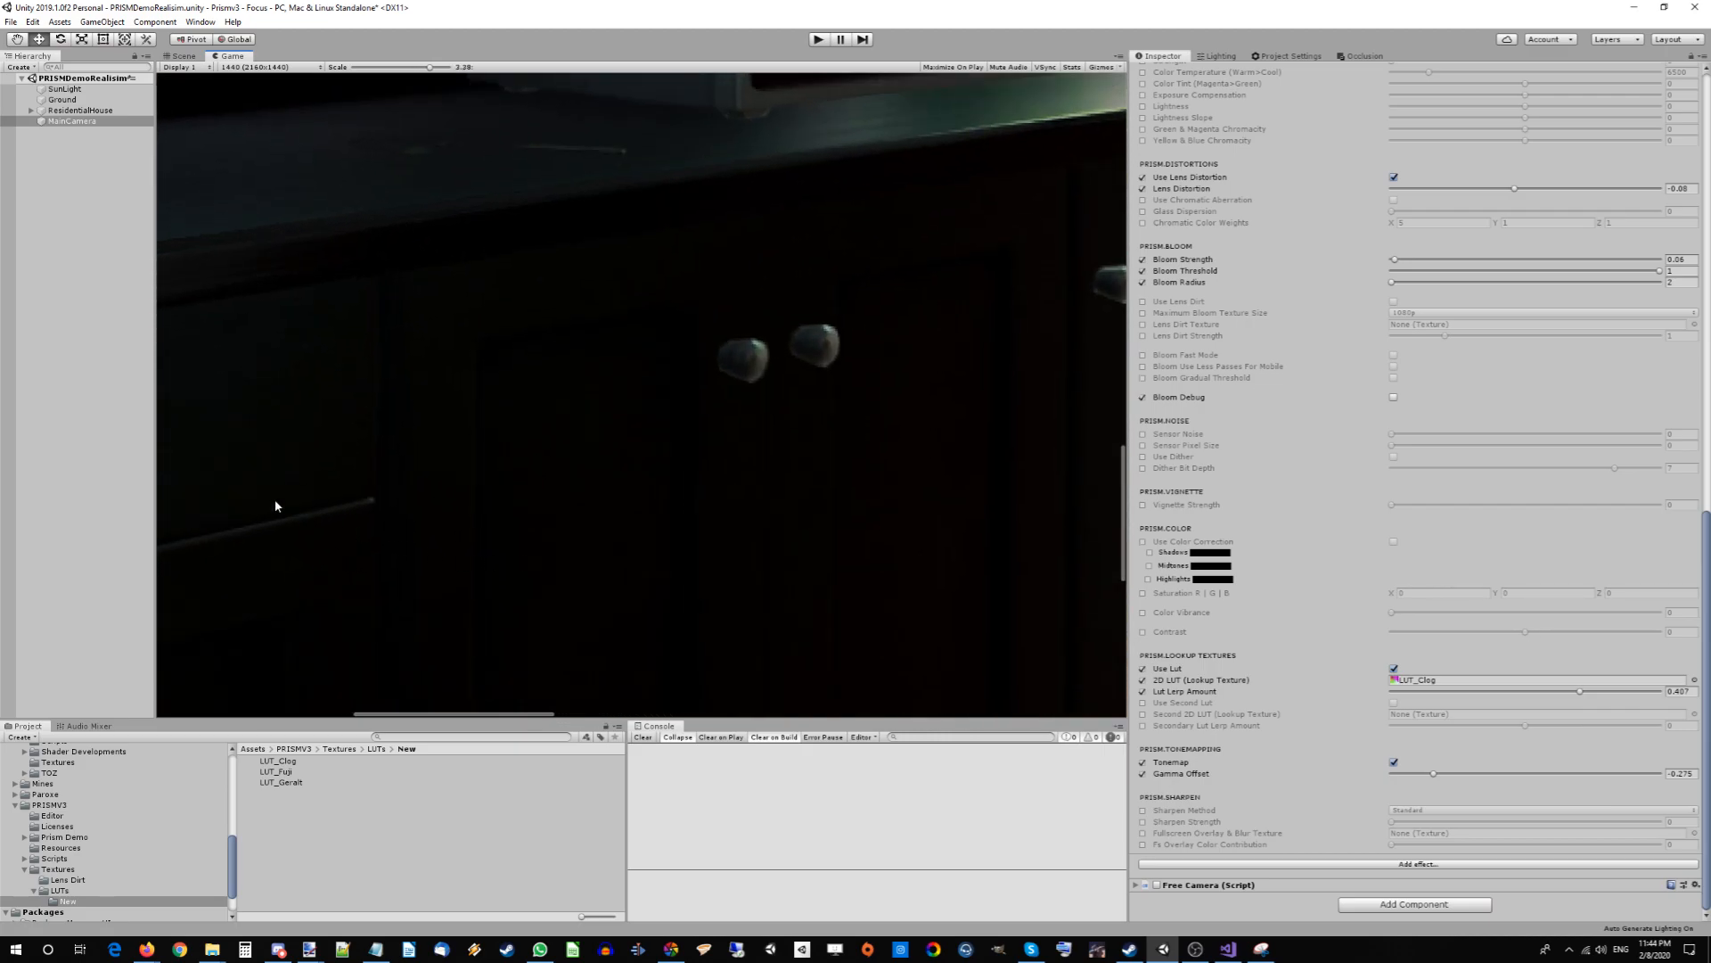
pyautogui.scroll(3, 202, 463)
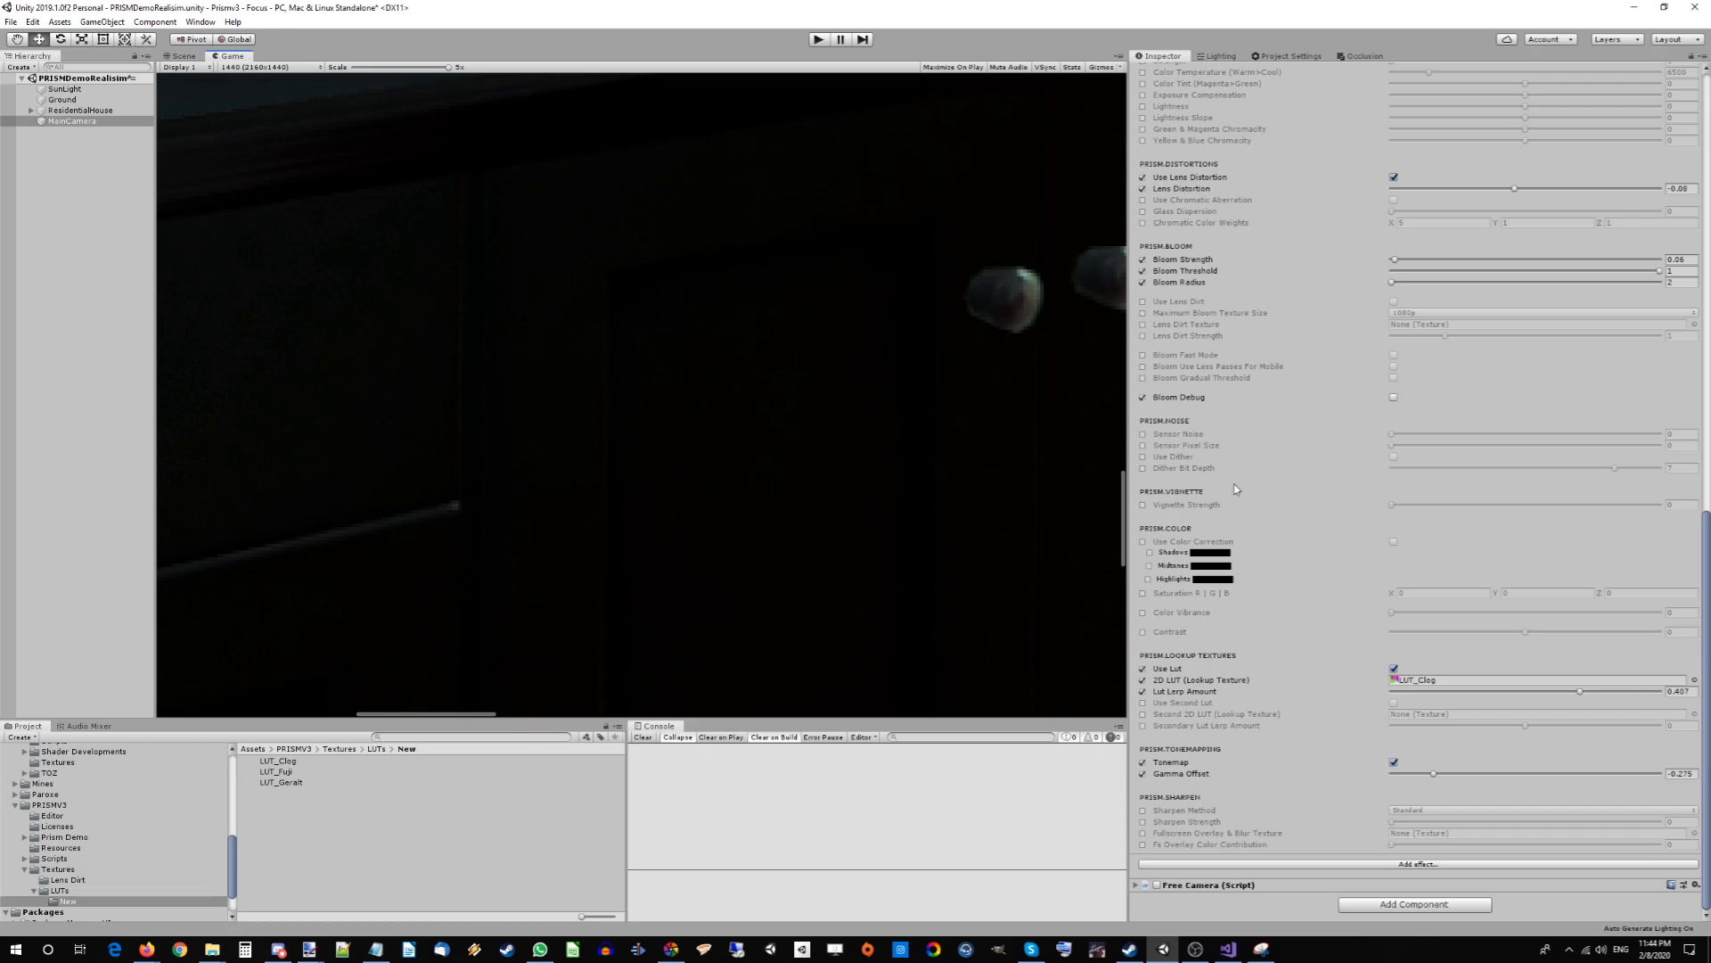
pyautogui.scroll(-3, 921, 477)
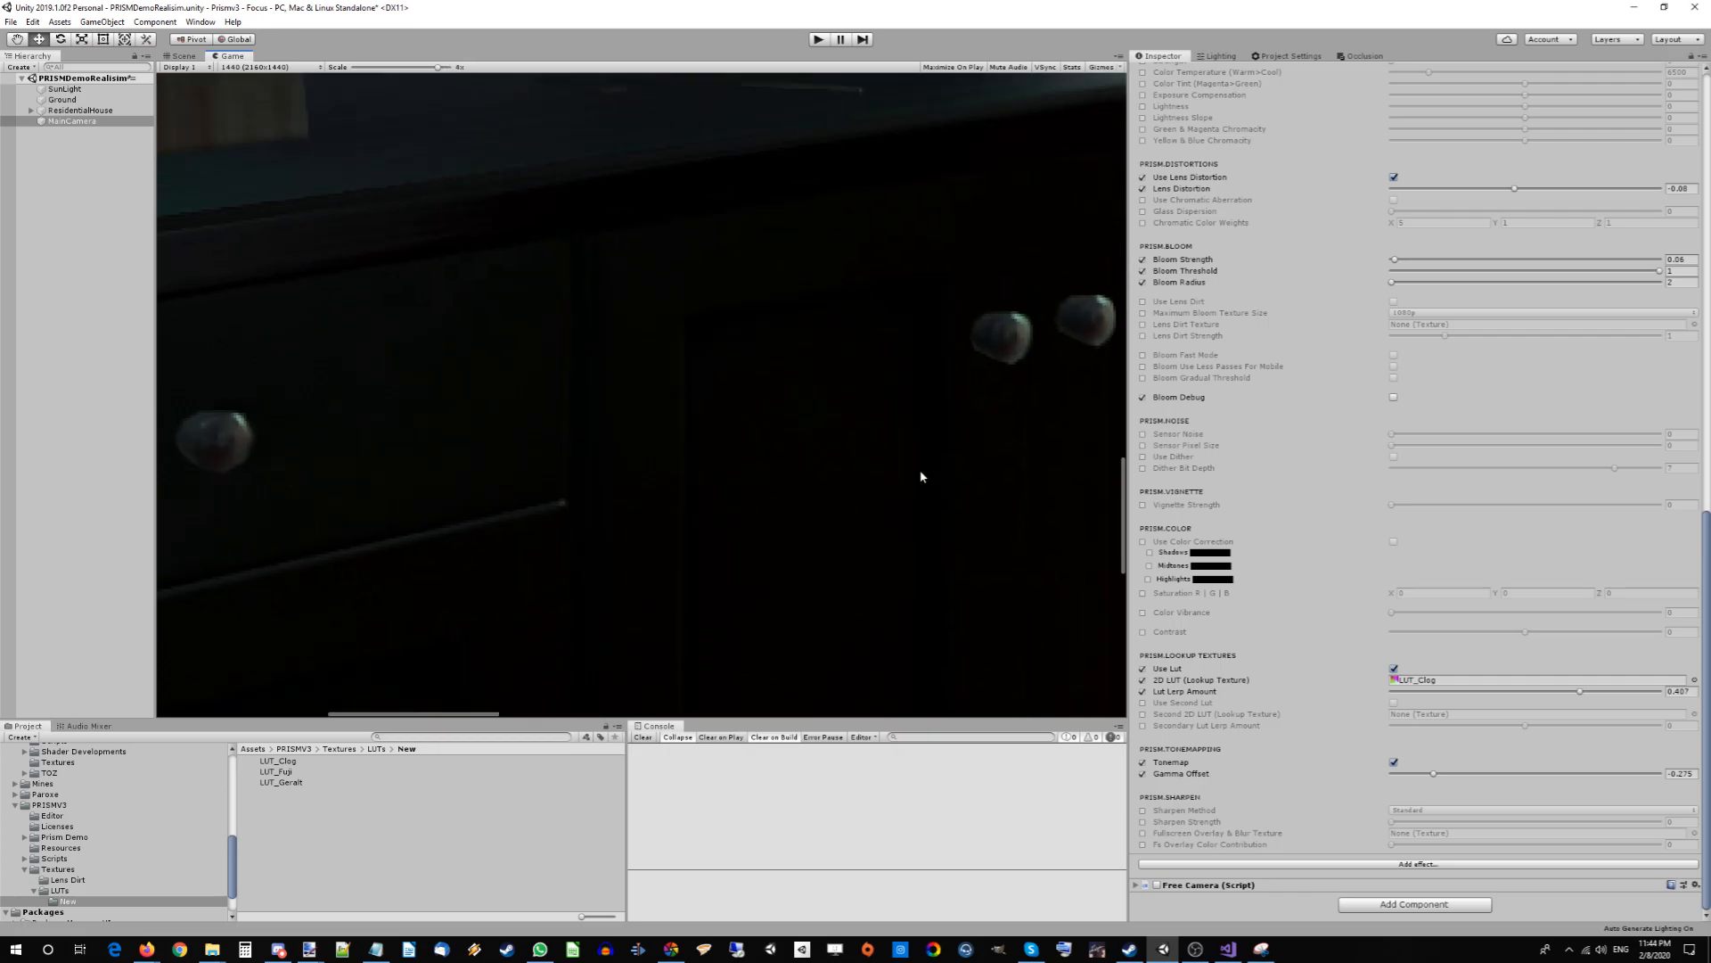
pyautogui.scroll(2, 393, 410)
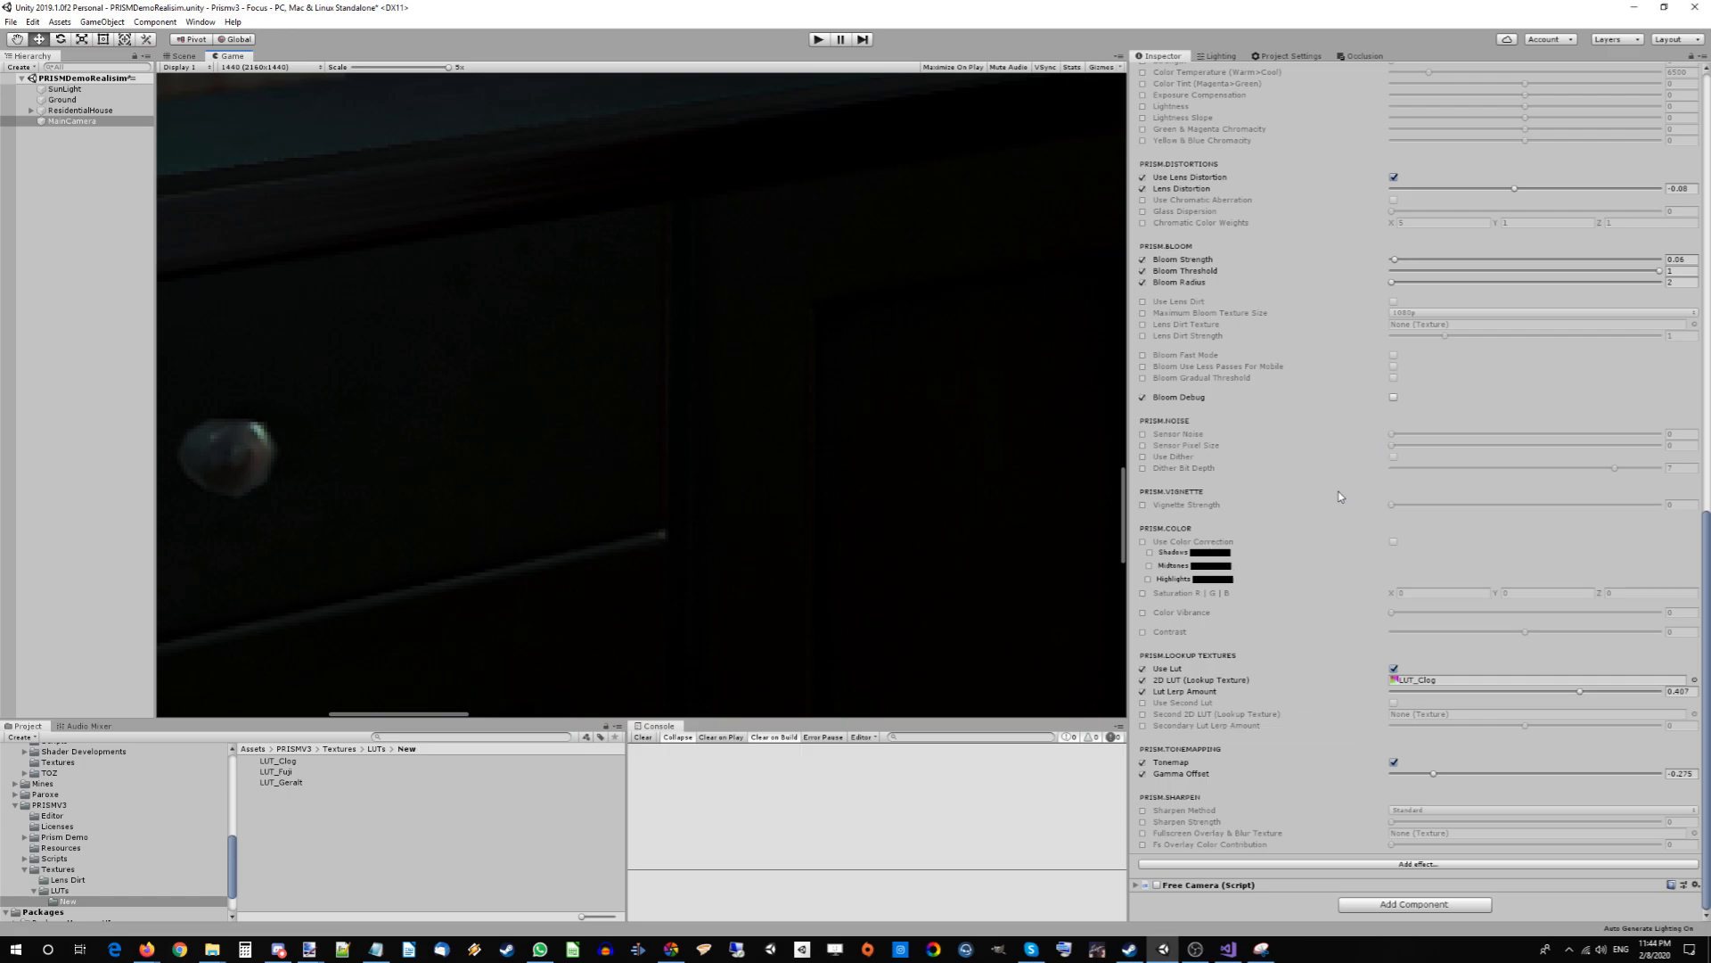
pyautogui.scroll(3, 1346, 494)
pyautogui.scroll(6, 1350, 493)
pyautogui.click(1144, 277)
pyautogui.click(1693, 277)
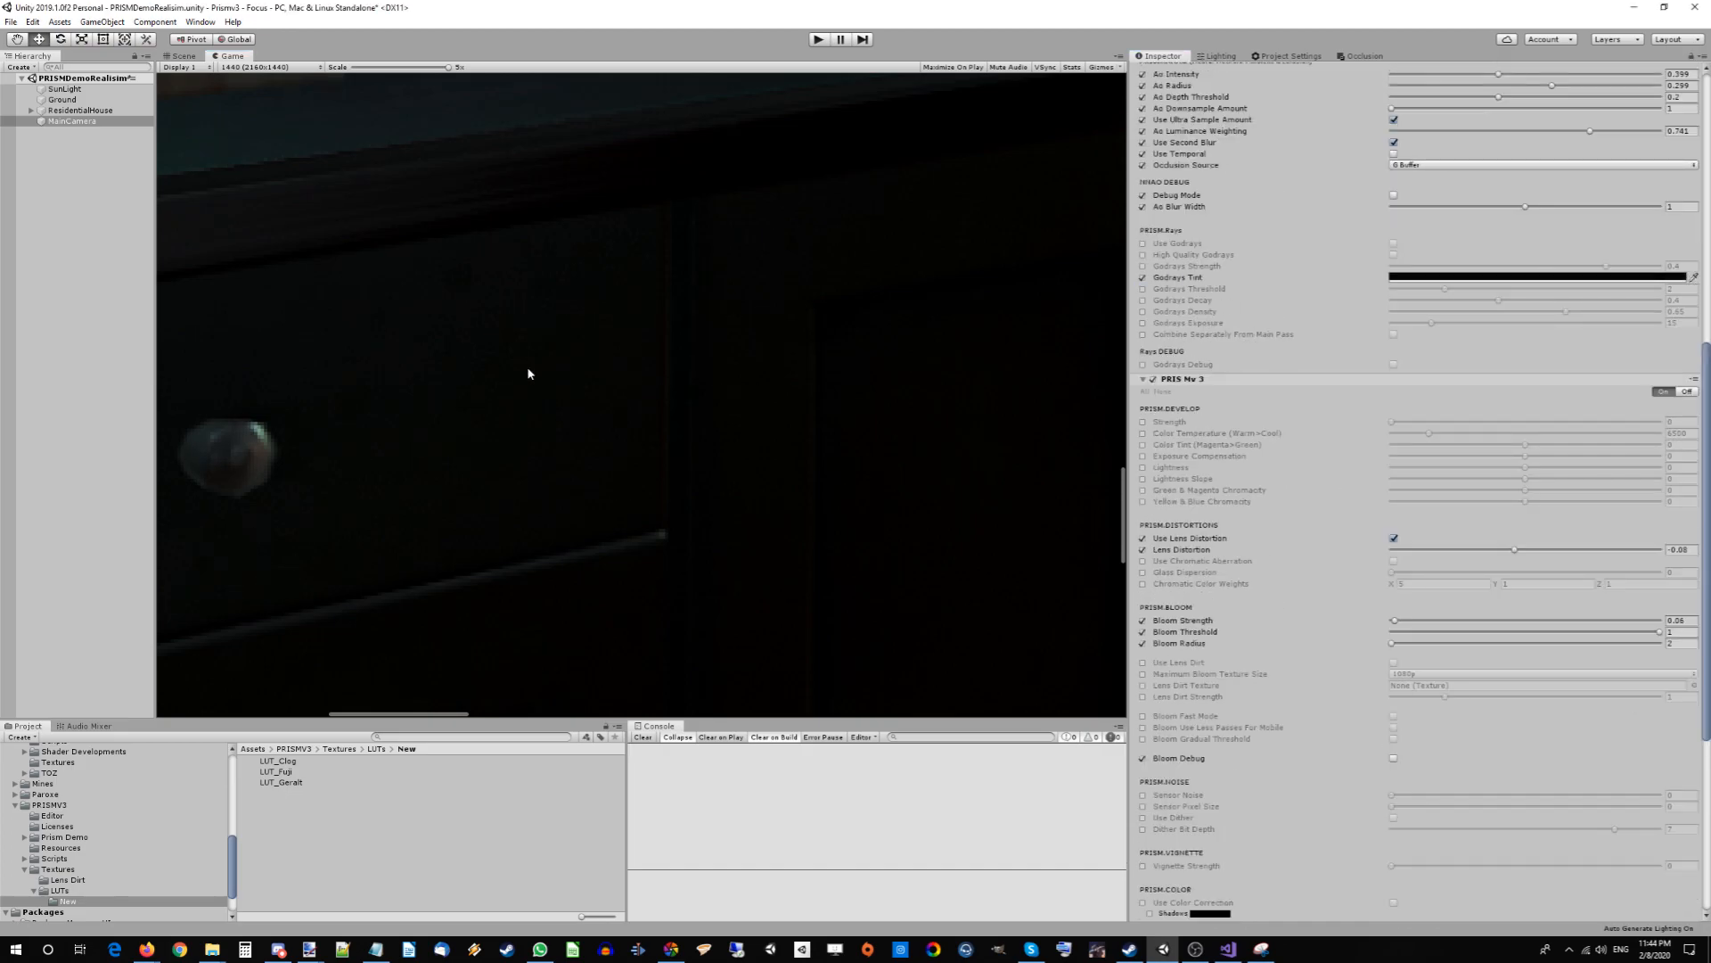
# Inspect the sampled Godrays Tint colour in RGB 0-255 mode, close the colour picker and deactivate the override.
pyautogui.click(1412, 277)
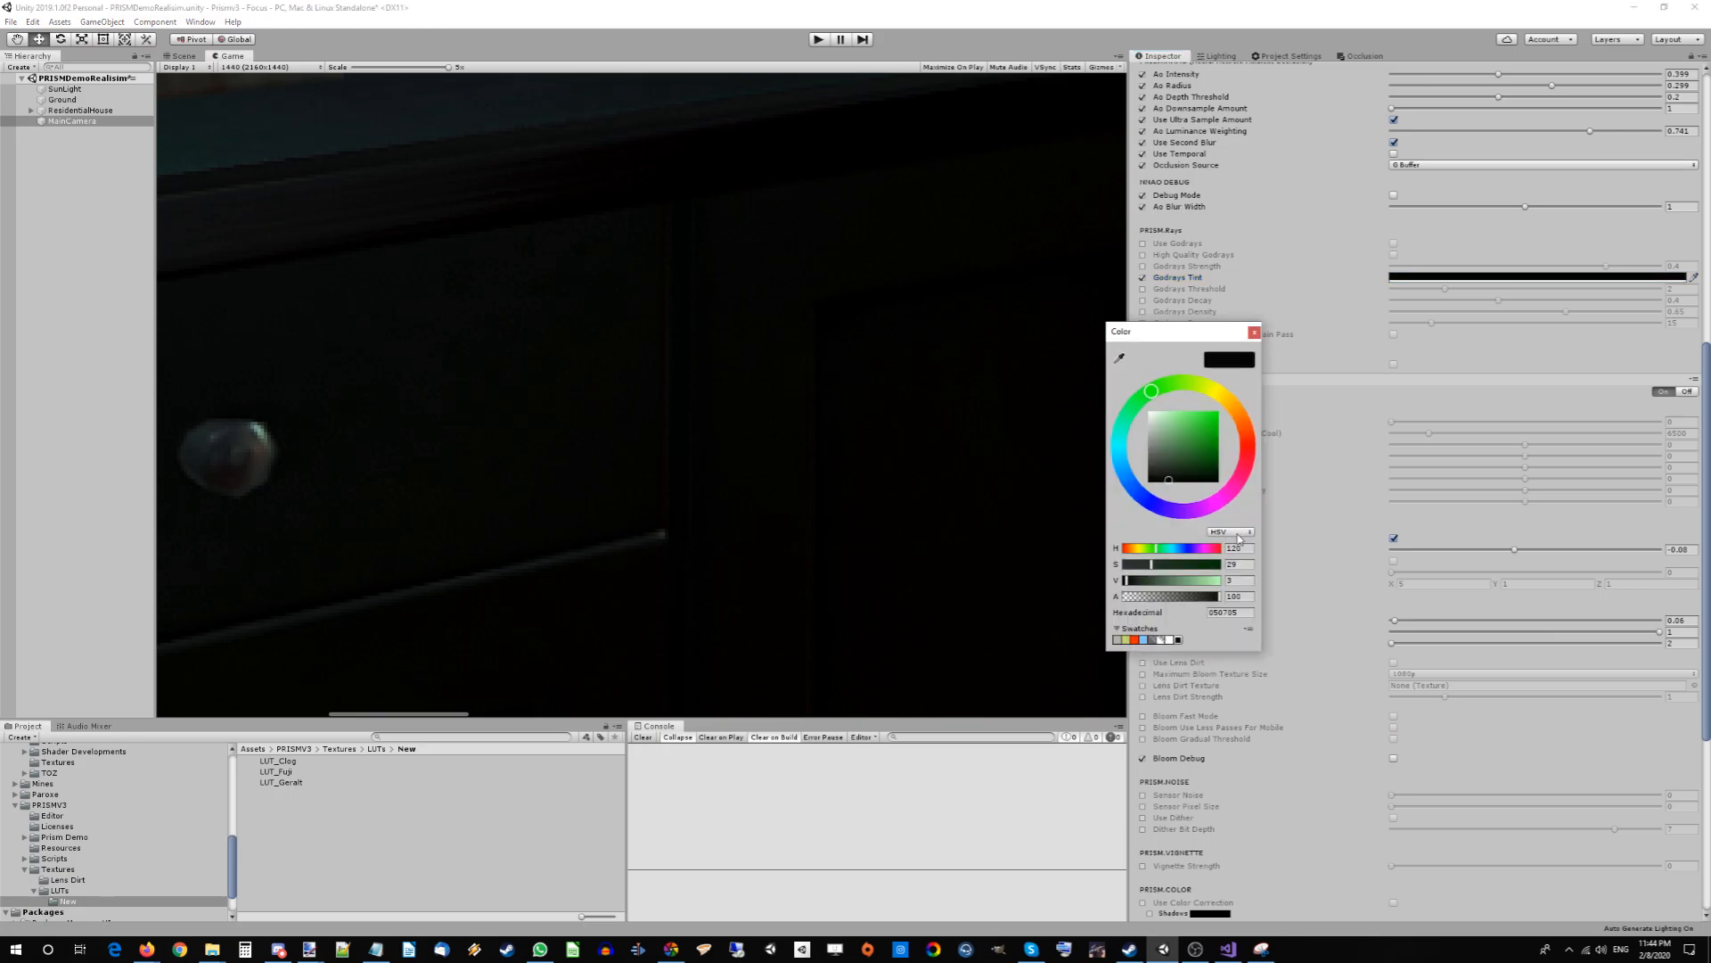
pyautogui.click(1238, 535)
pyautogui.click(1295, 563)
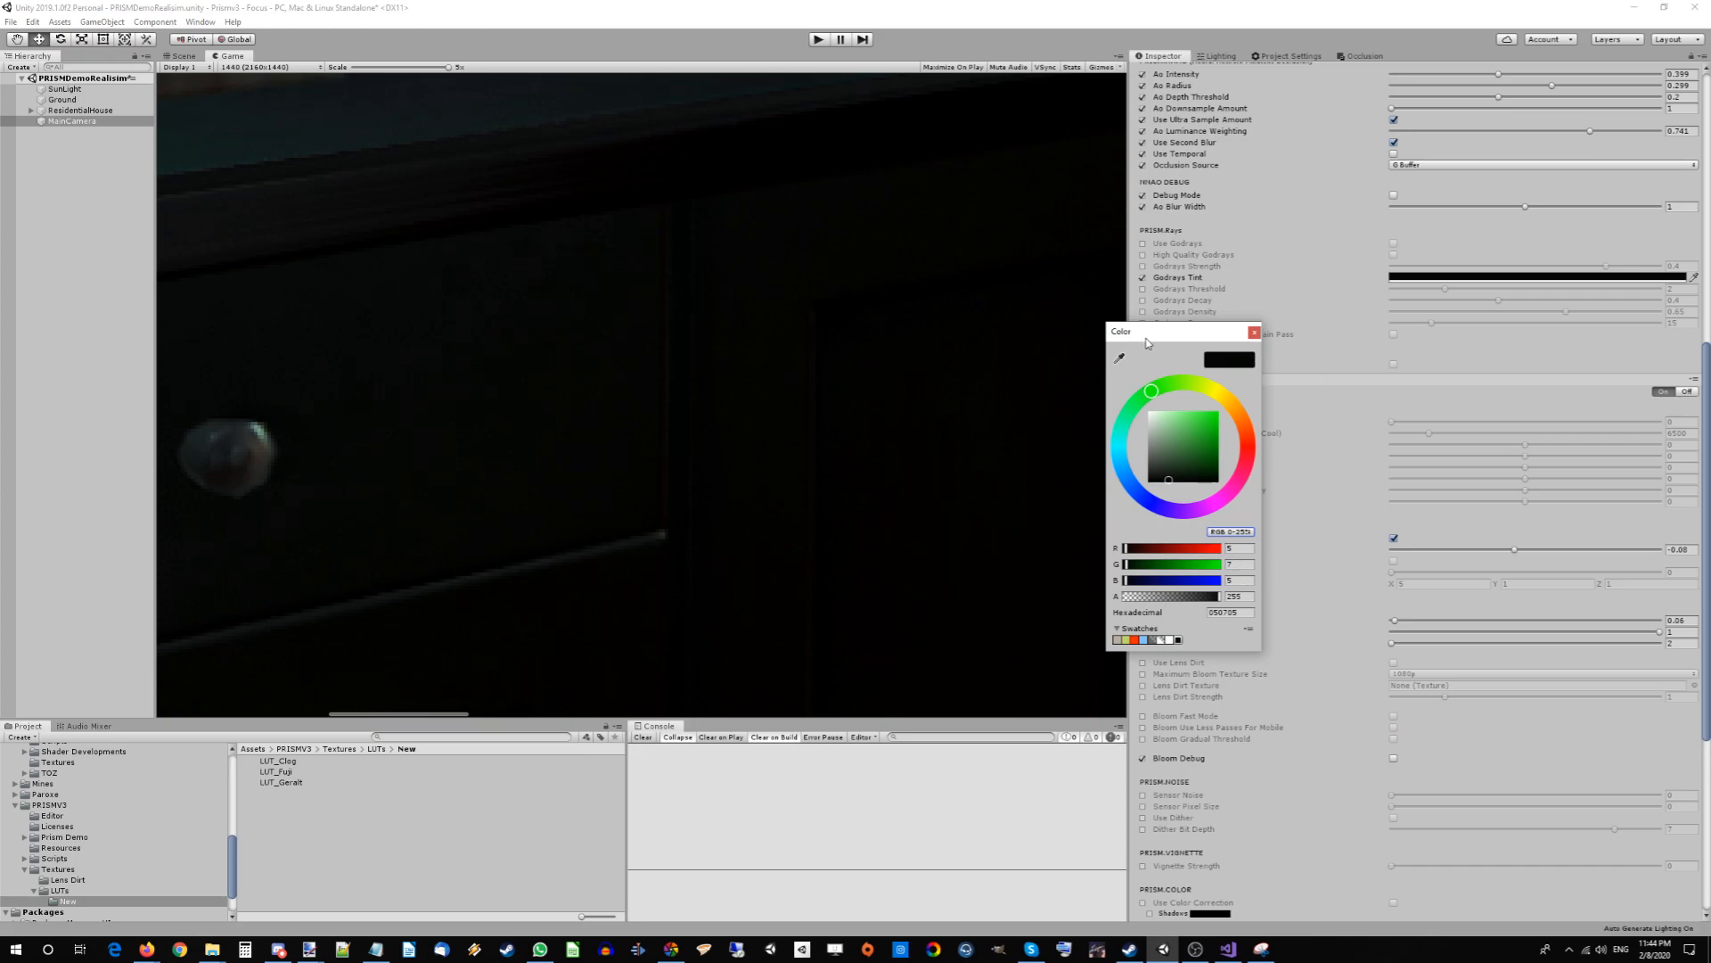
pyautogui.click(1255, 332)
pyautogui.click(1142, 278)
pyautogui.scroll(-6, 813, 388)
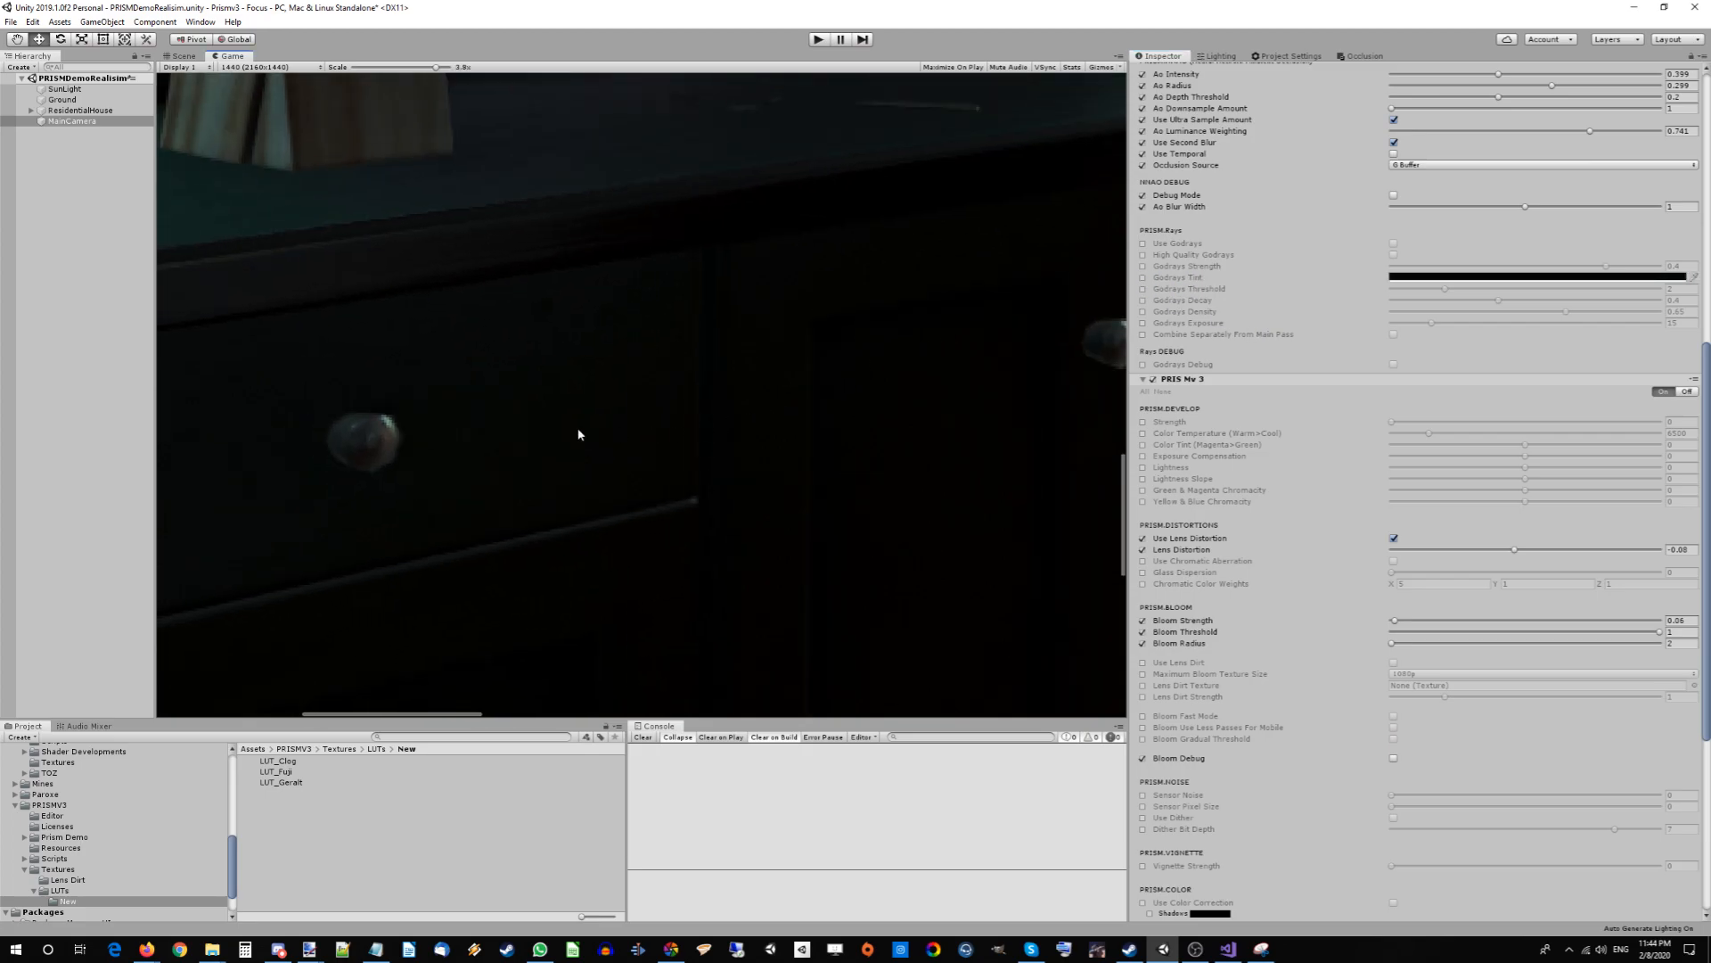
pyautogui.scroll(-6, 622, 419)
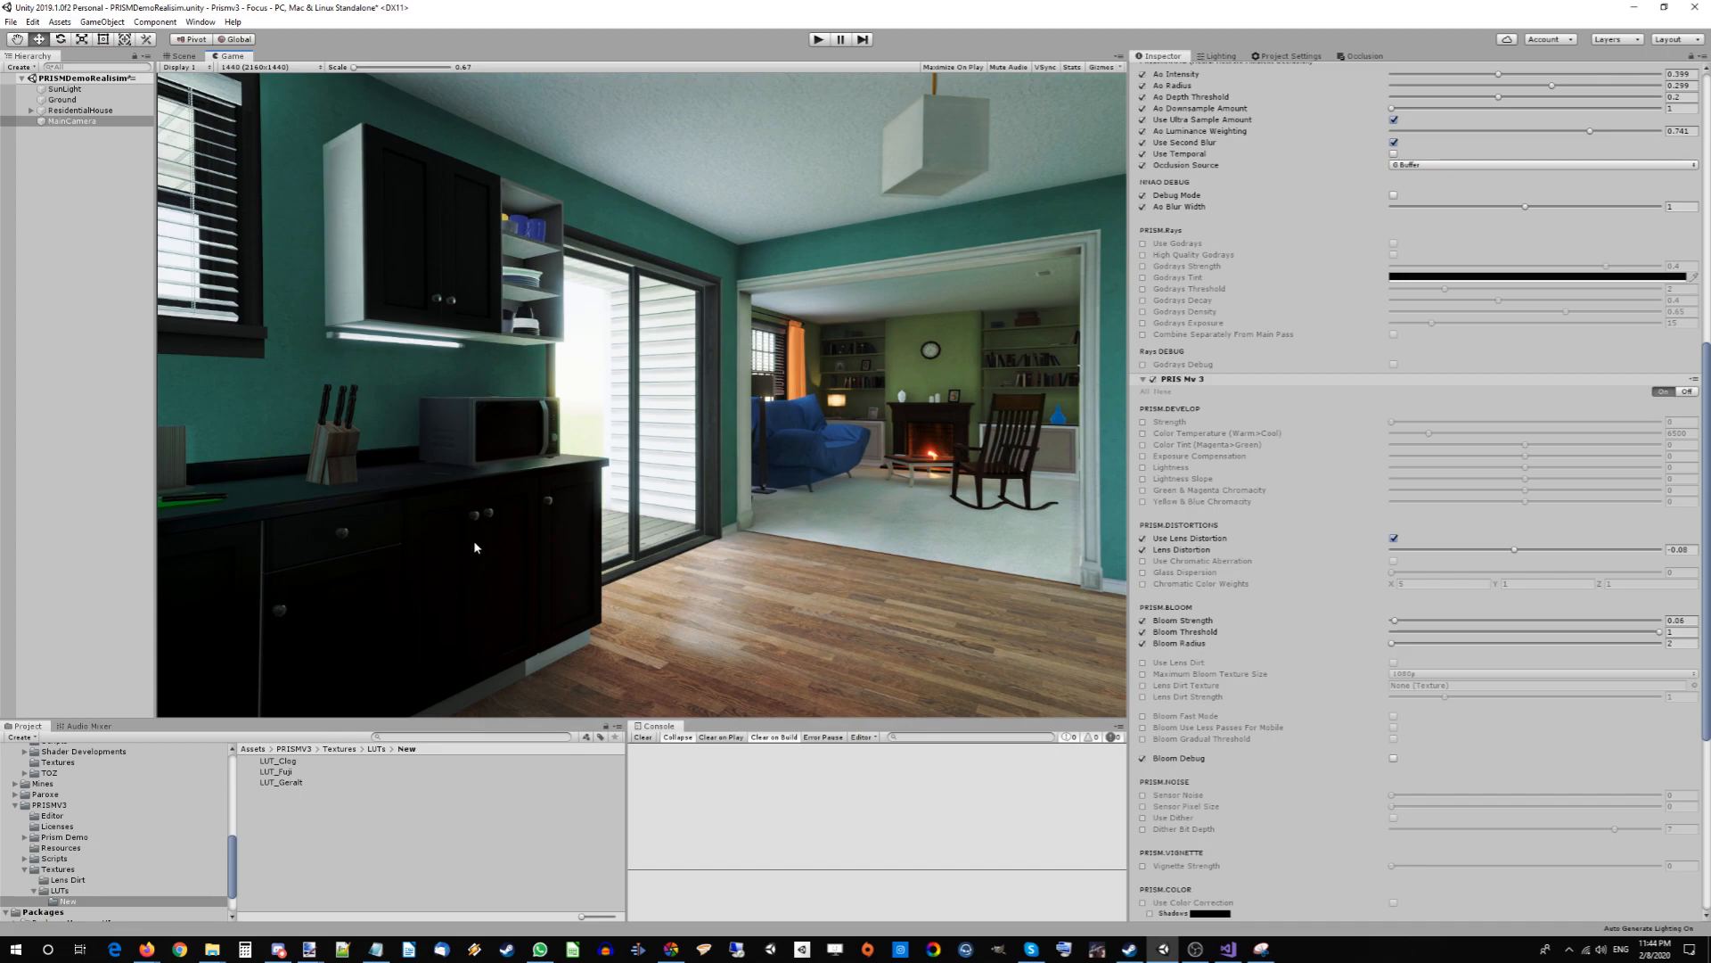
# Activate the Sharpen Method and Sharpen Strength overrides, keeping the method at Standard.
pyautogui.scroll(-5, 1436, 781)
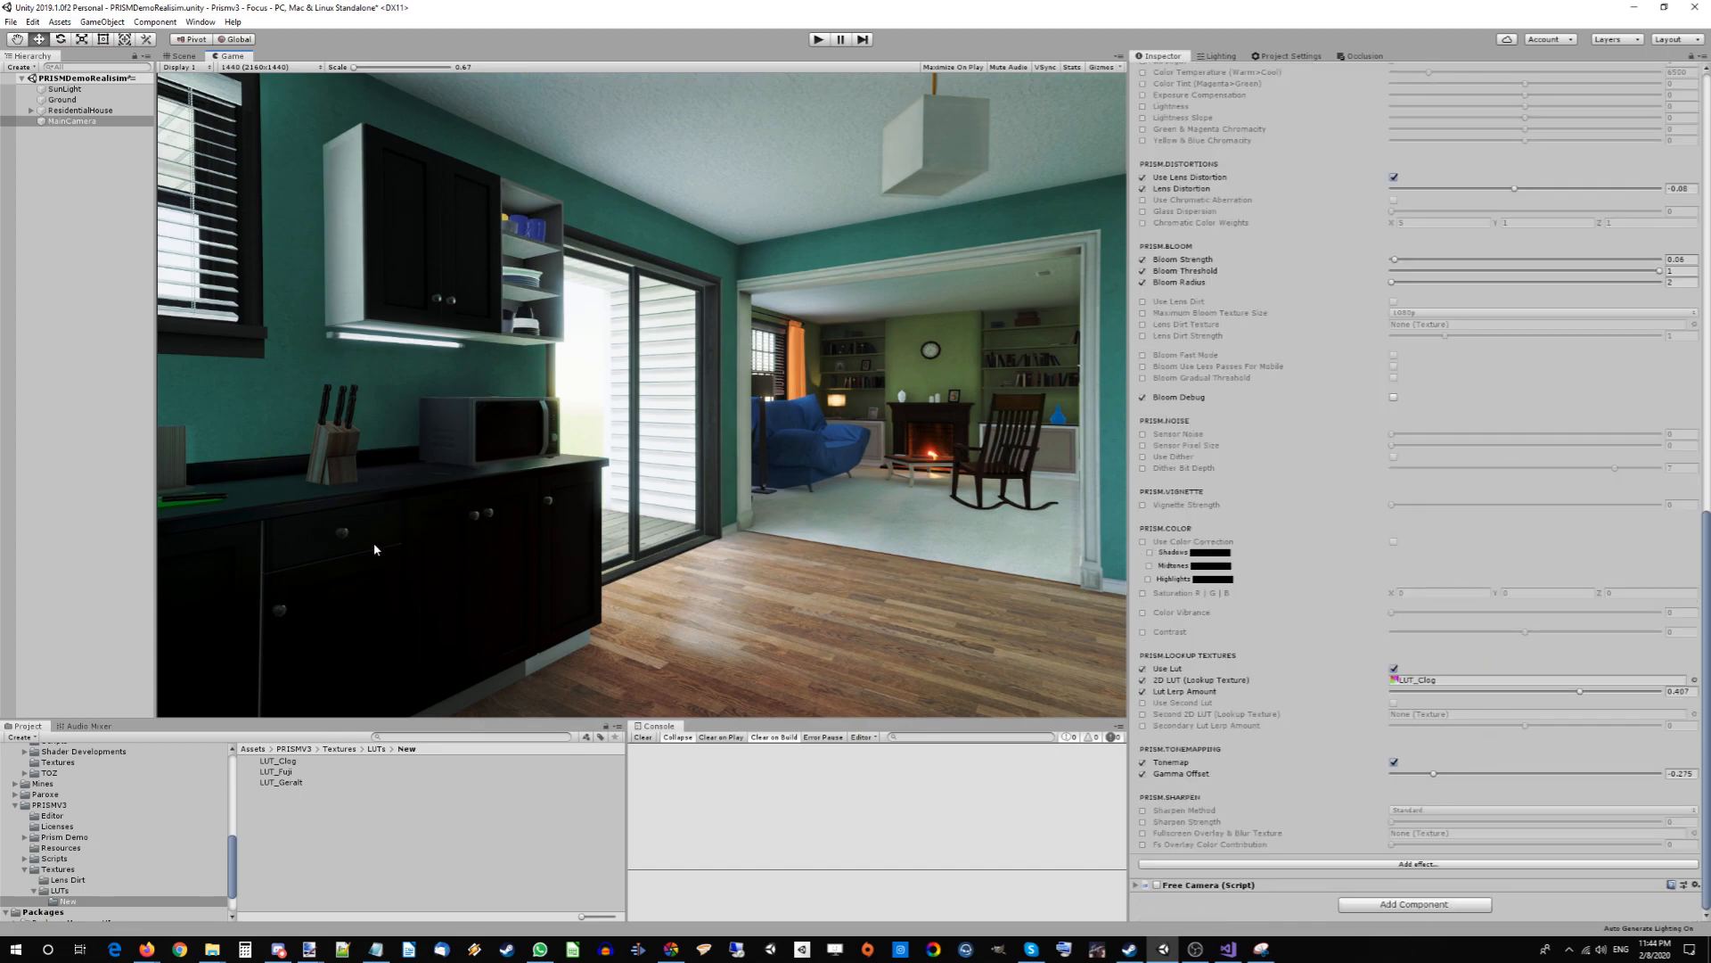
pyautogui.scroll(4, 549, 369)
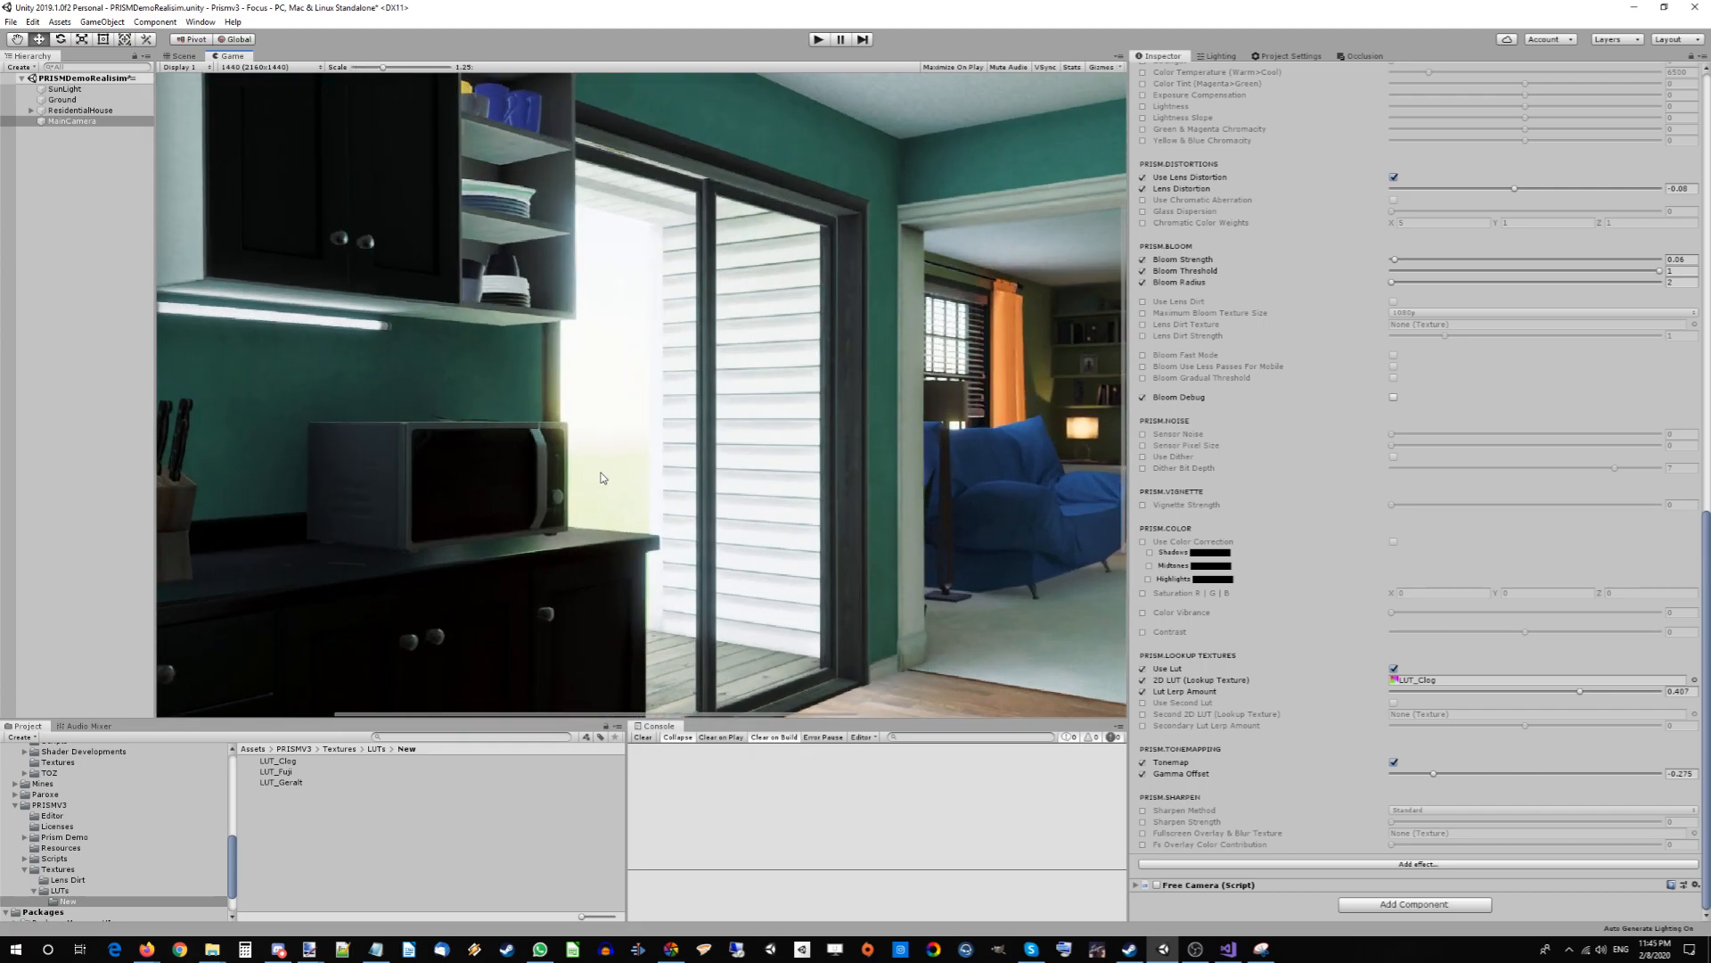
pyautogui.scroll(-4, 624, 486)
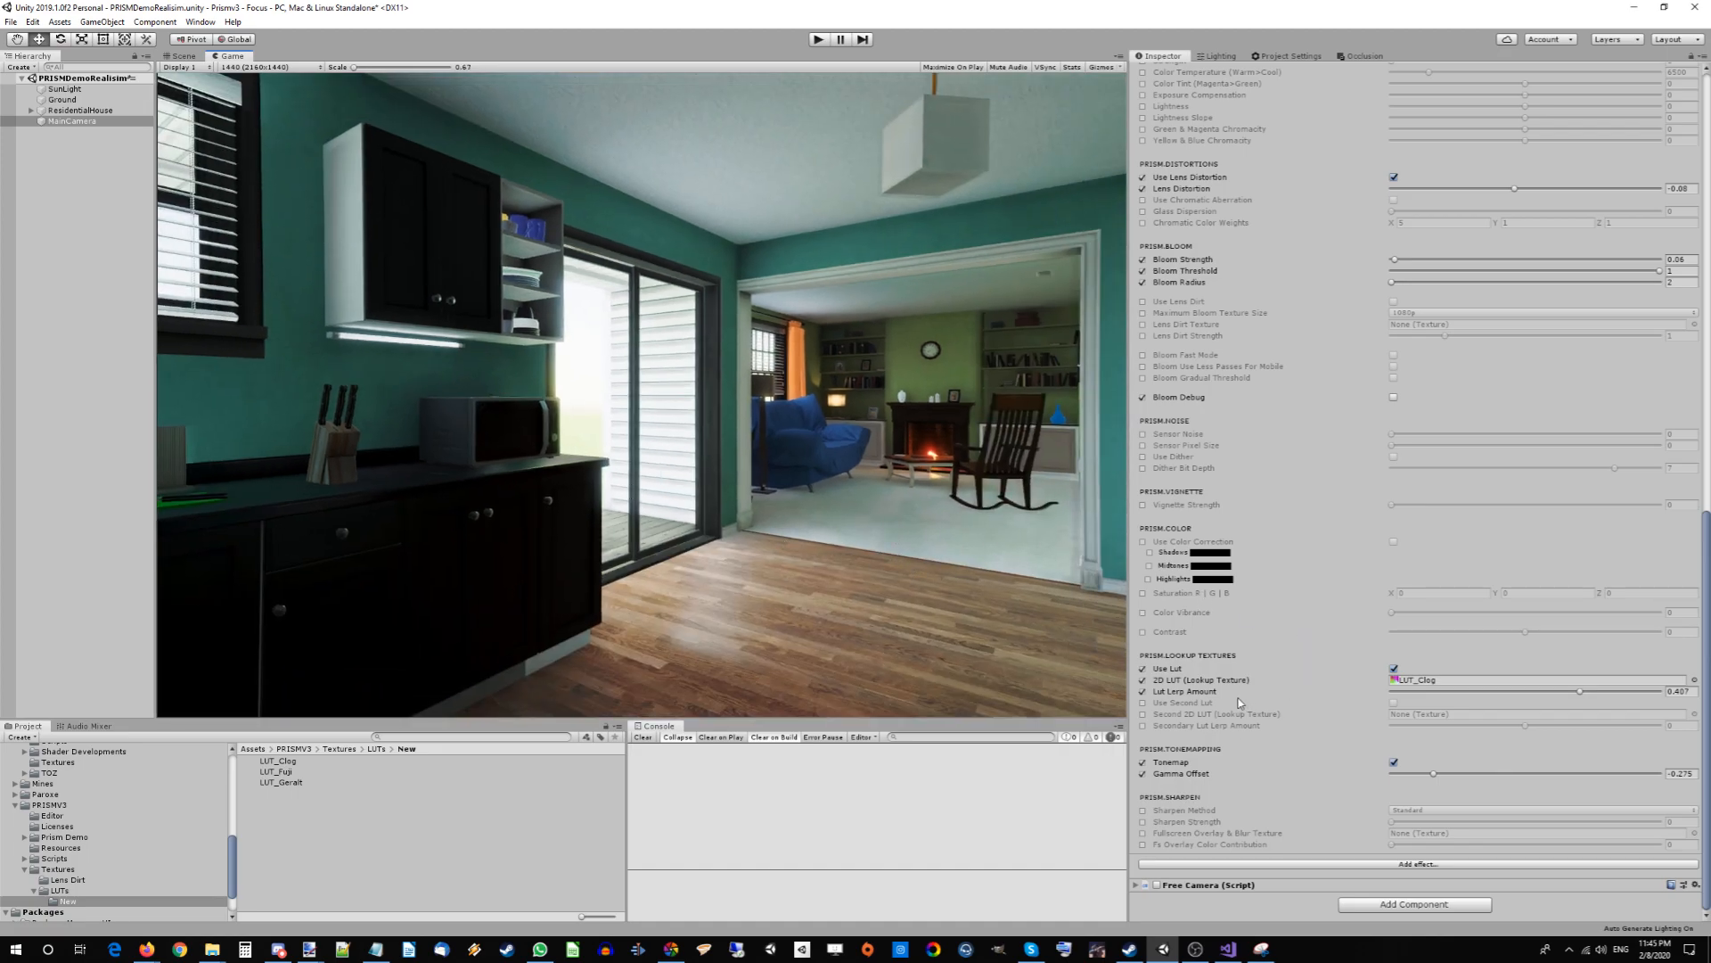
pyautogui.click(1143, 810)
pyautogui.click(1143, 822)
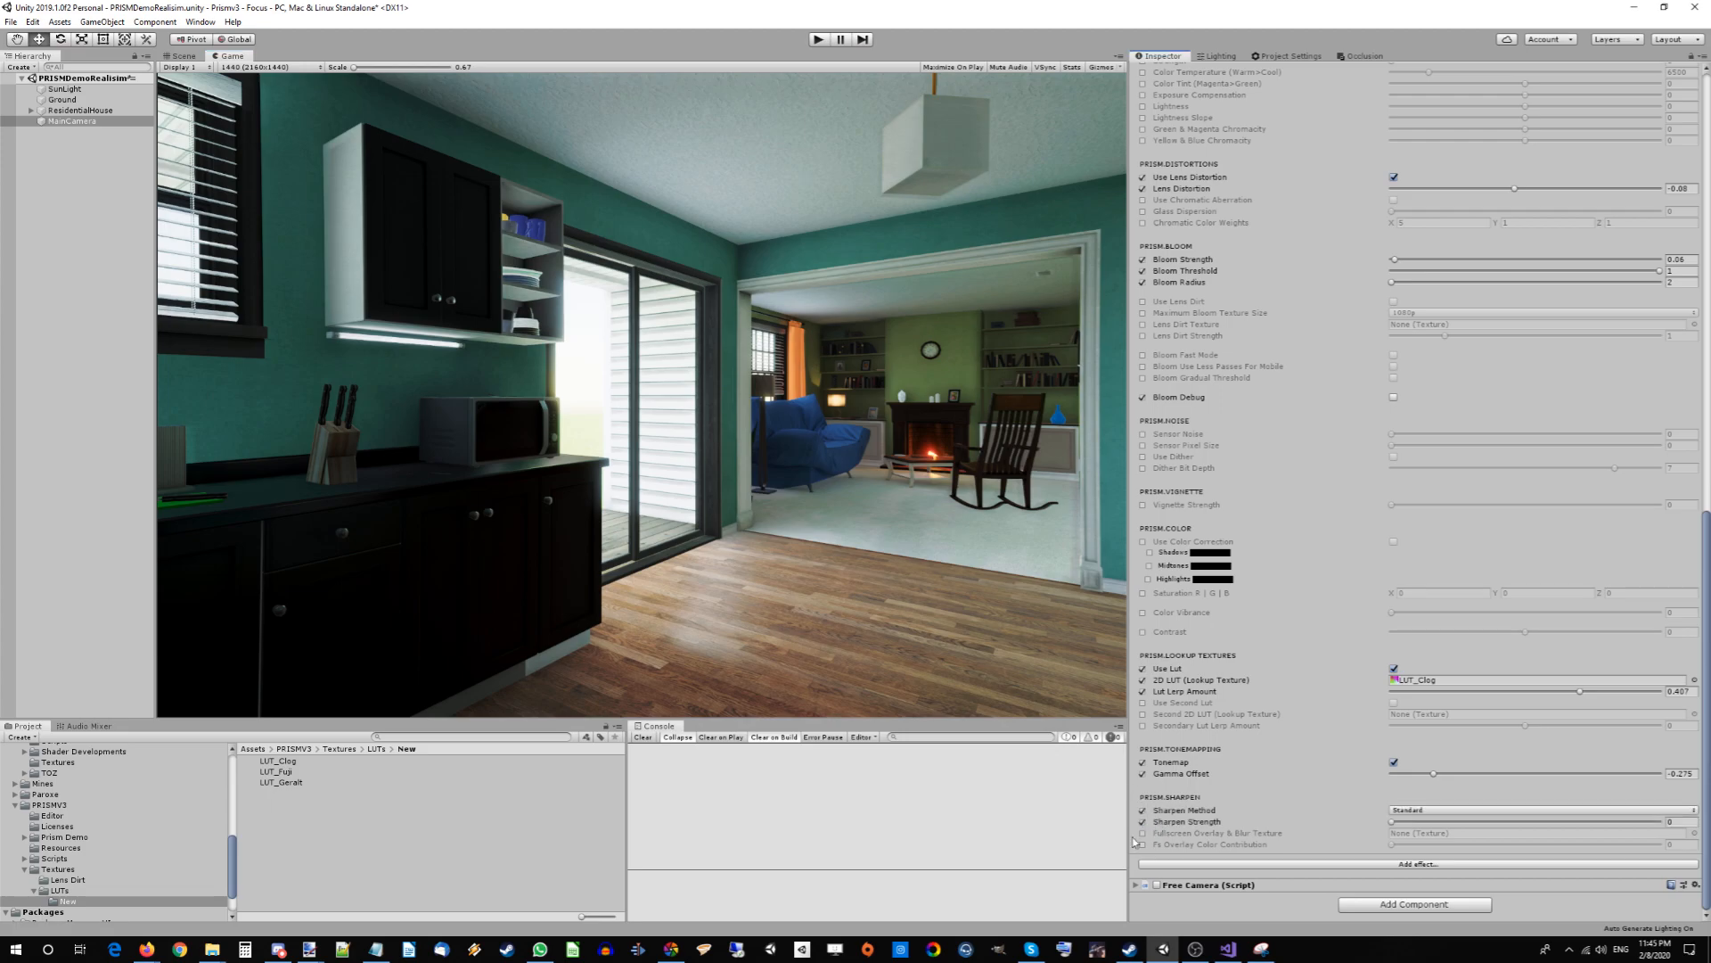
pyautogui.click(1442, 813)
pyautogui.click(1442, 845)
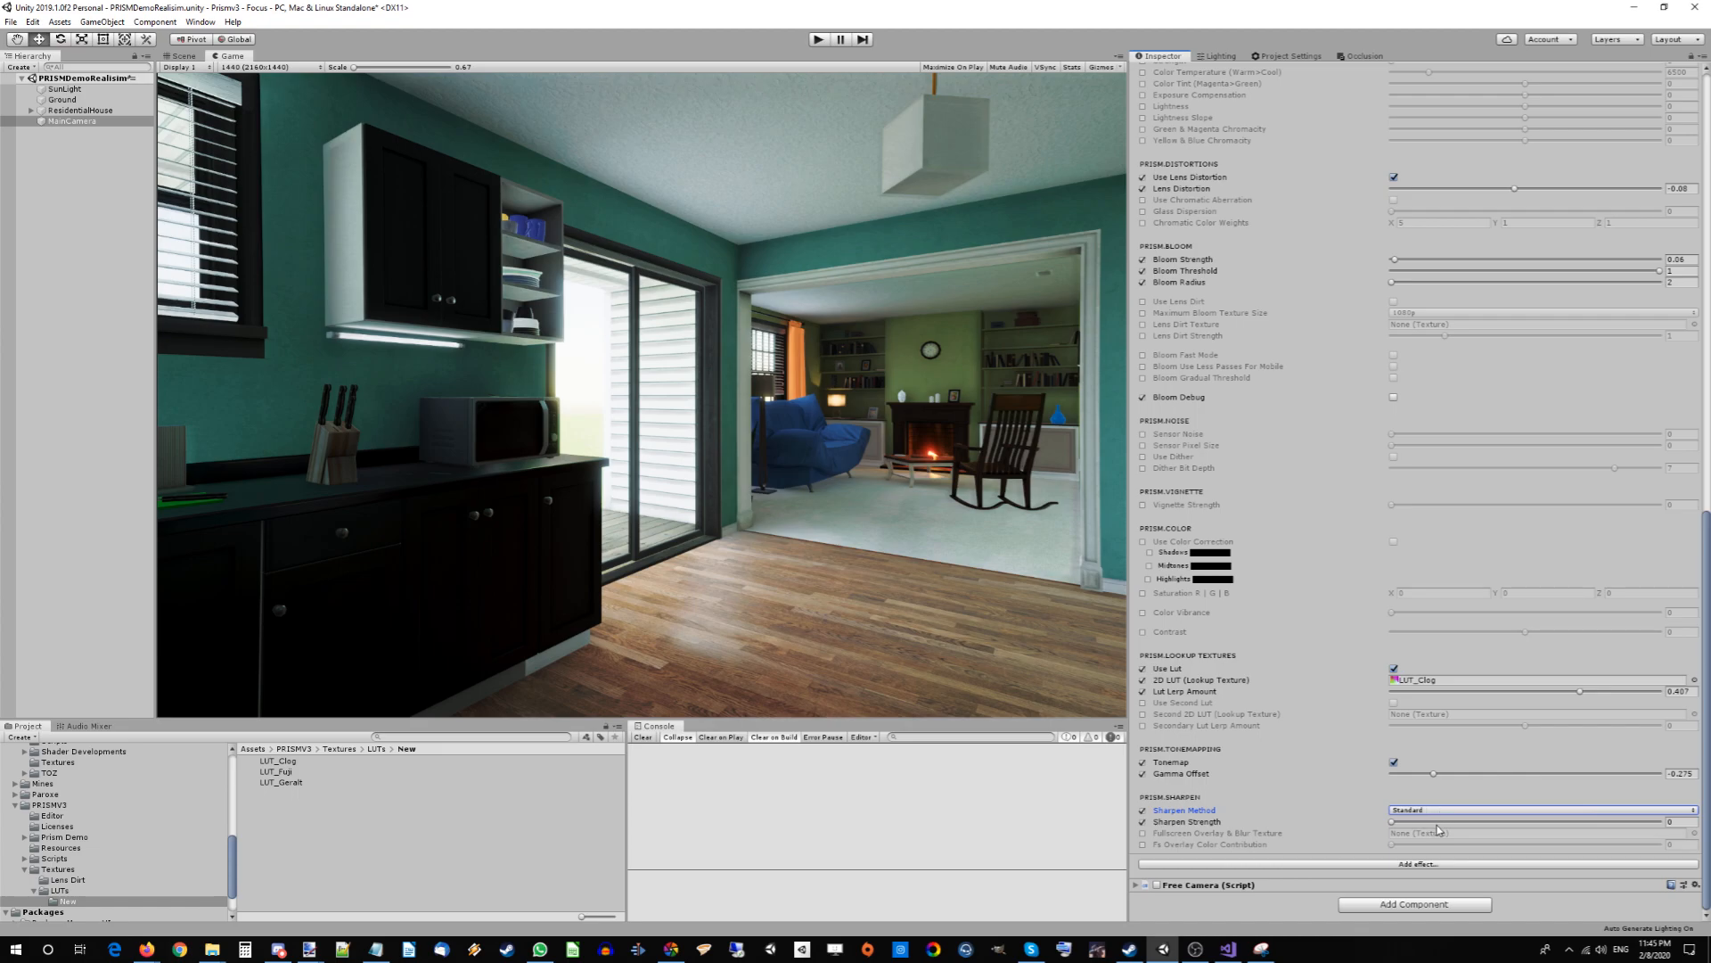
pyautogui.click(1445, 814)
pyautogui.click(1446, 838)
# Set the Sharpen Strength to 1 and examine the wood floor's sharpening up close in the game view.
pyautogui.moveTo(1395, 822); pyautogui.dragTo(1678, 829)
pyautogui.click(882, 630)
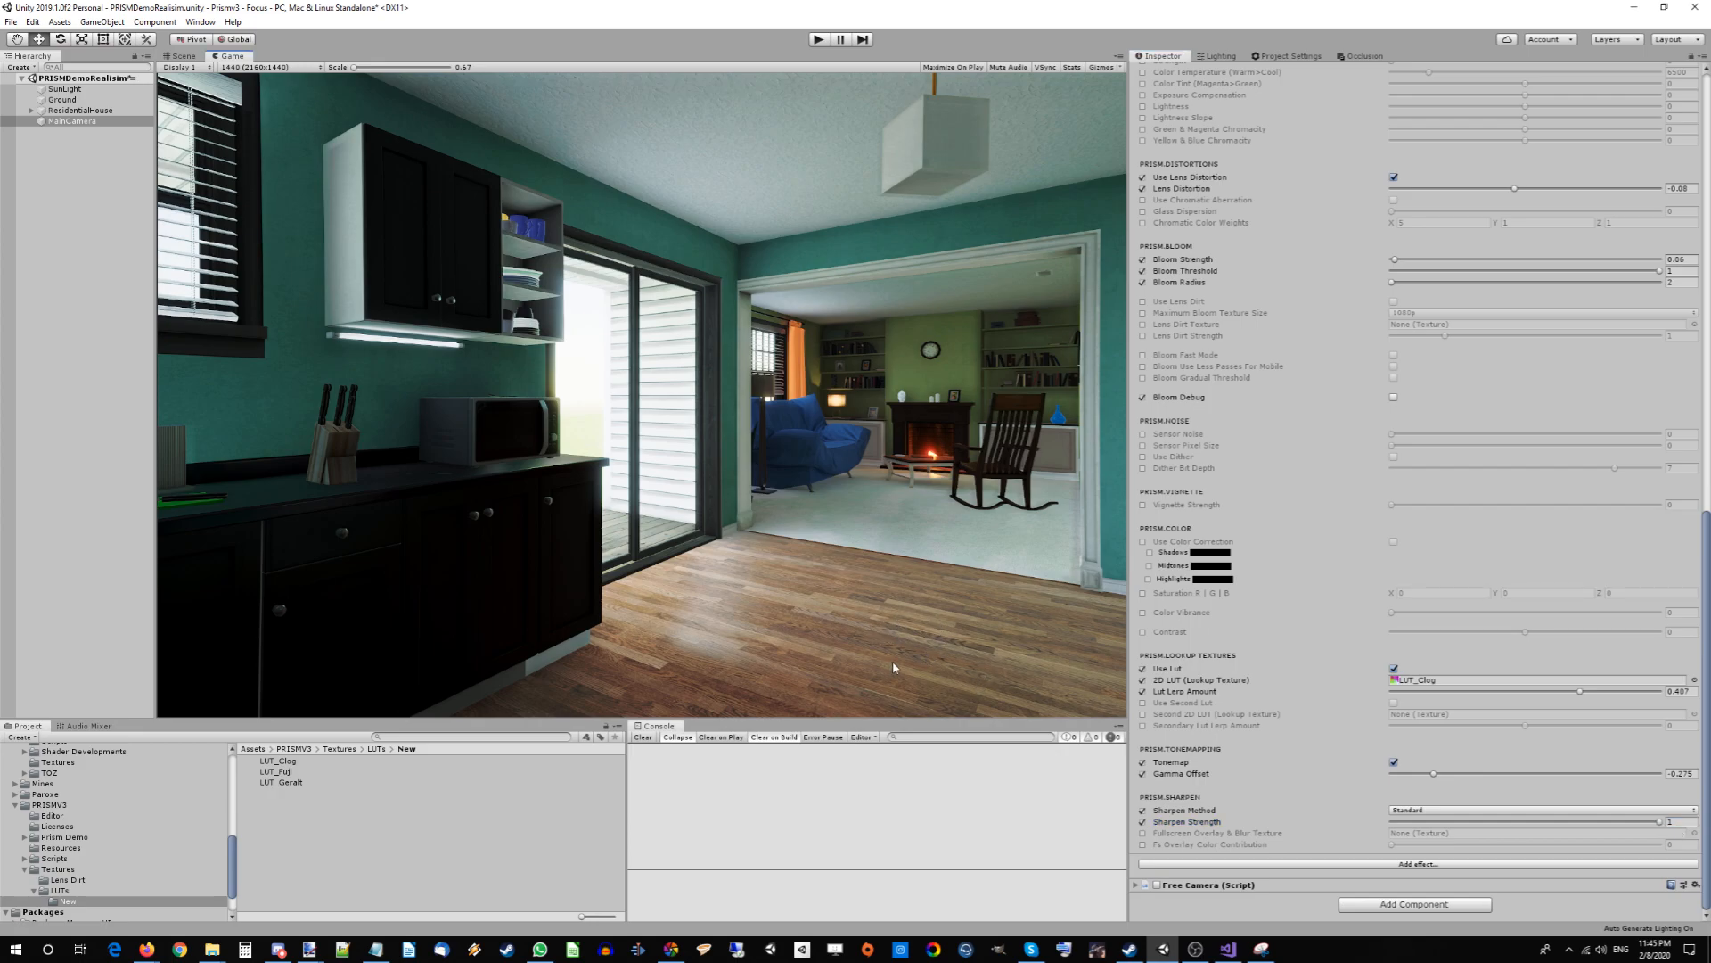
pyautogui.scroll(10, 894, 667)
pyautogui.scroll(10, 894, 666)
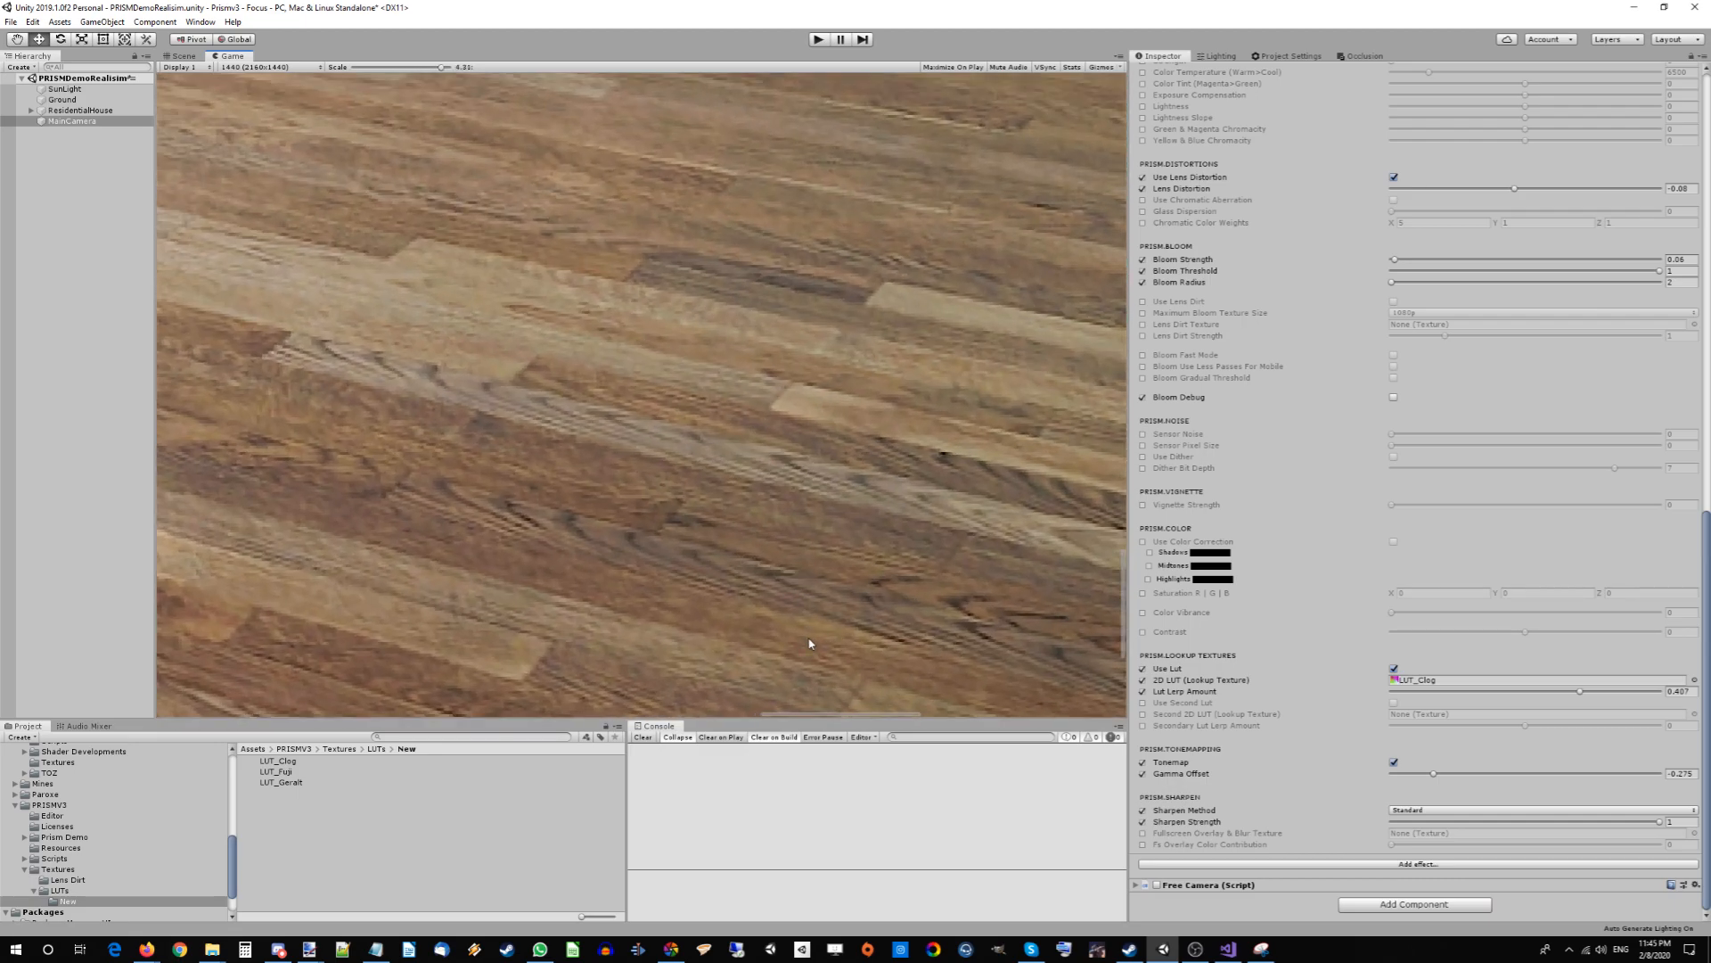
pyautogui.scroll(2, 809, 642)
pyautogui.scroll(-4, 517, 621)
pyautogui.scroll(4, 606, 580)
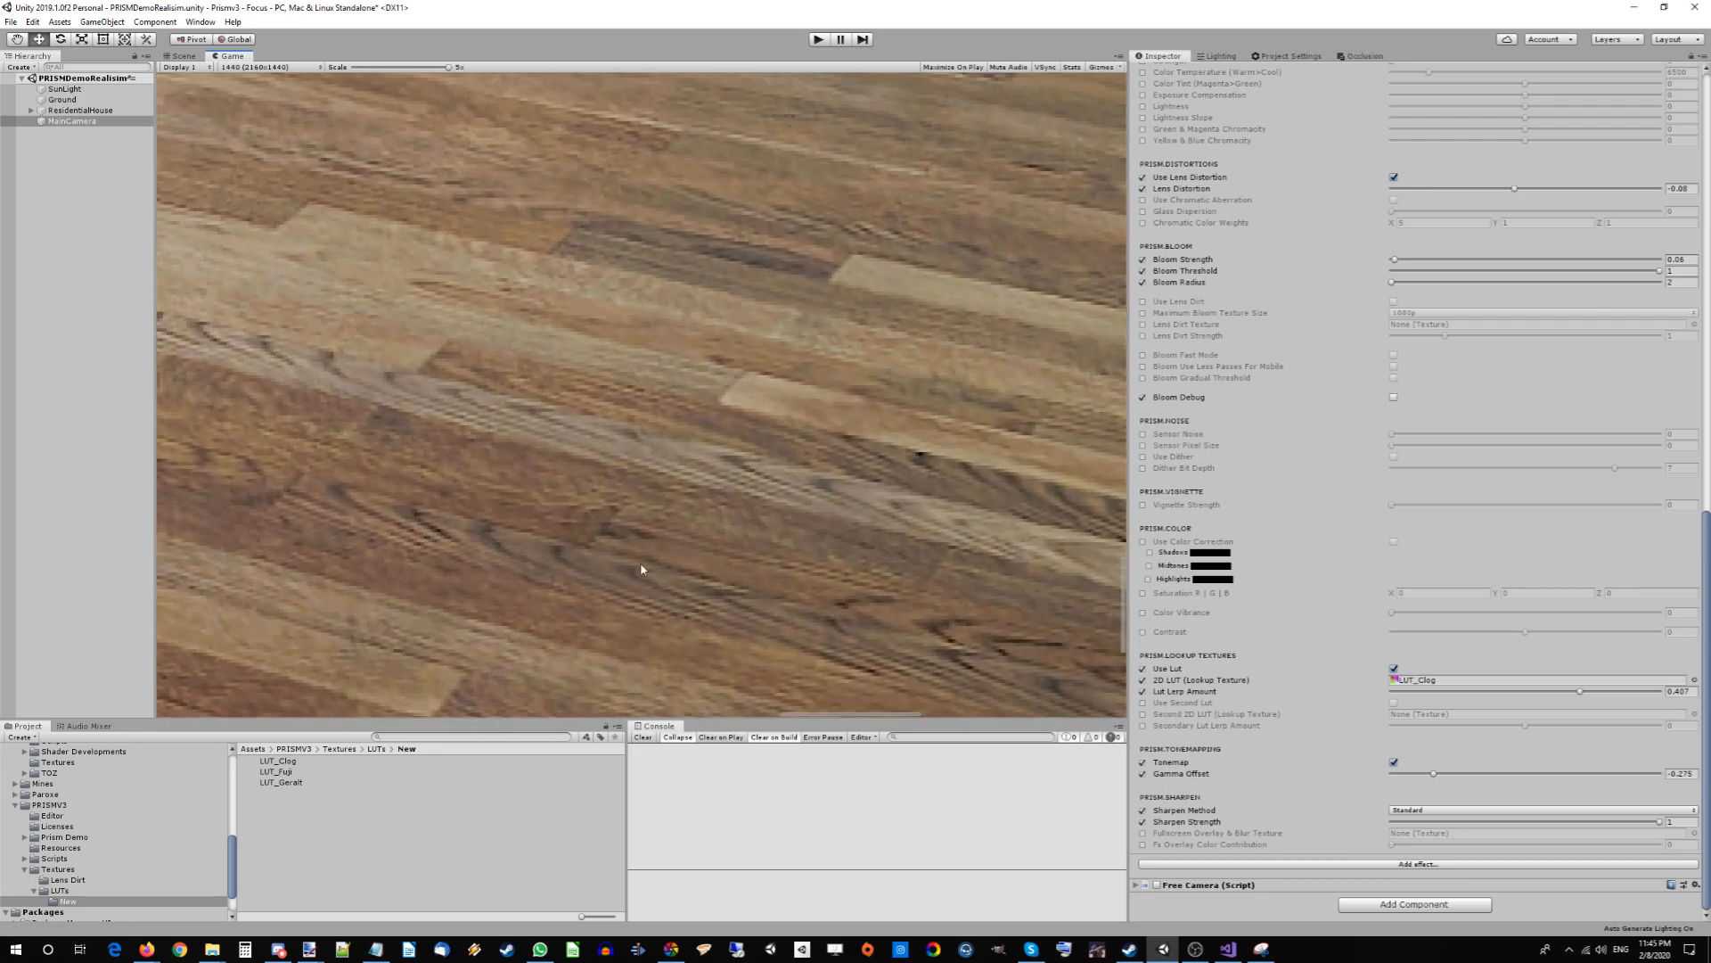
pyautogui.click(1658, 822)
pyautogui.moveTo(1655, 822); pyautogui.dragTo(1694, 836)
pyautogui.click(854, 522)
pyautogui.scroll(-10, 711, 613)
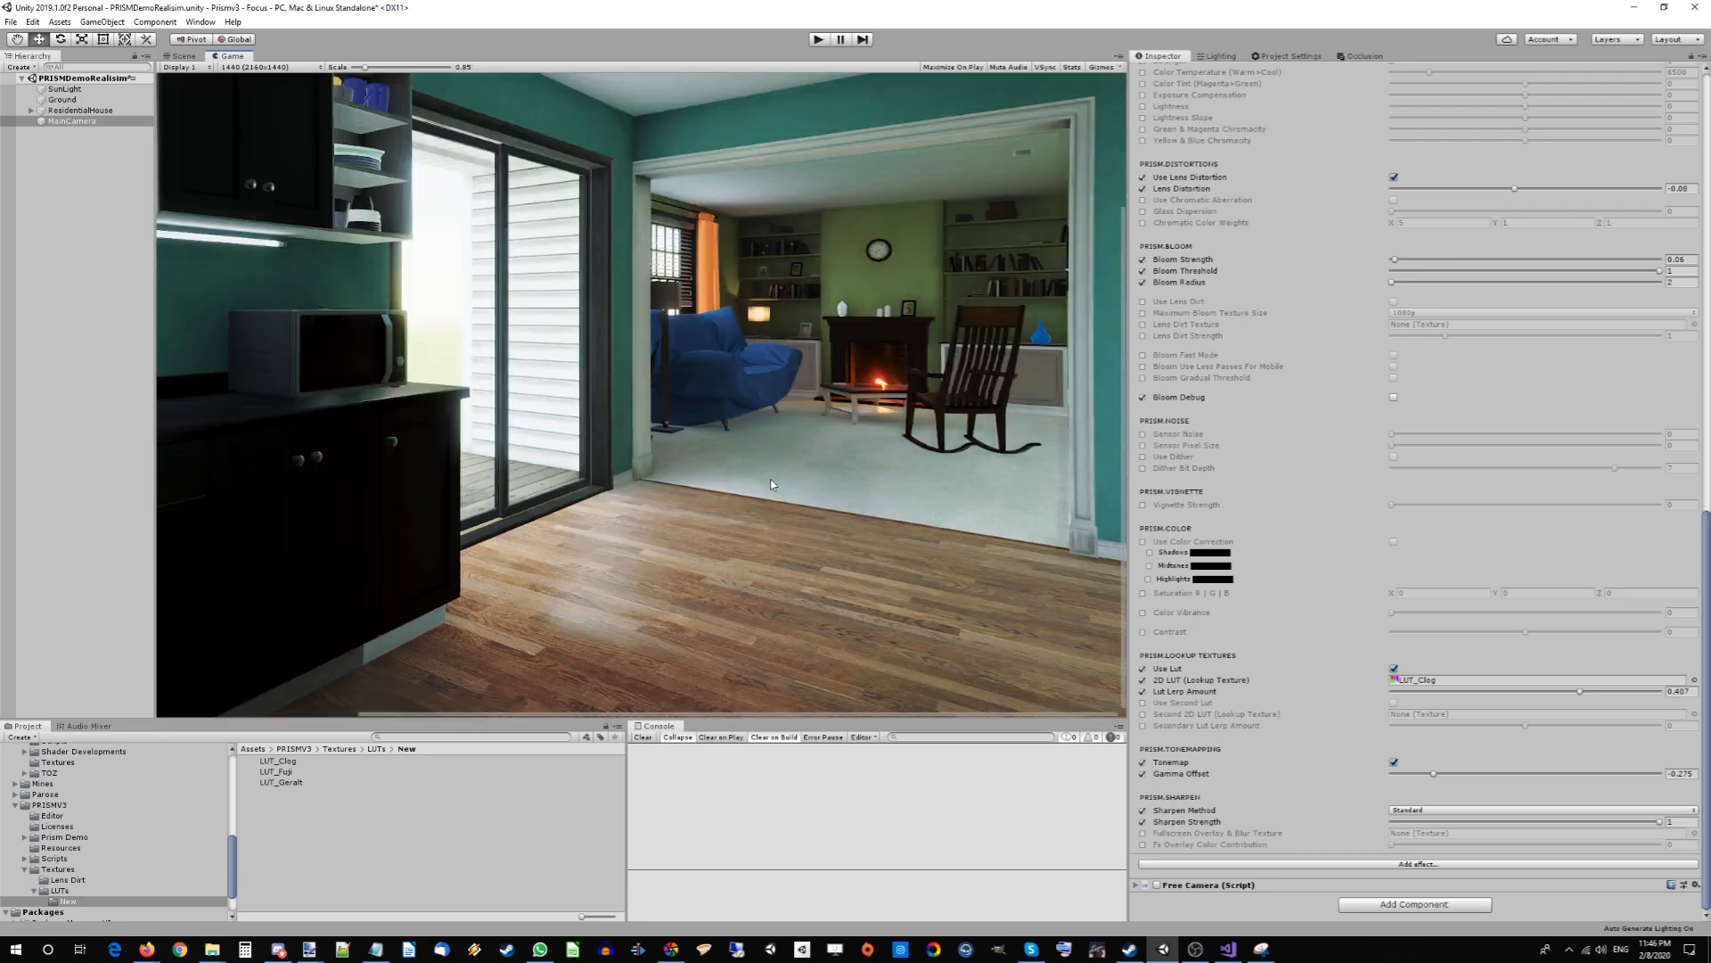
pyautogui.scroll(-2, 772, 484)
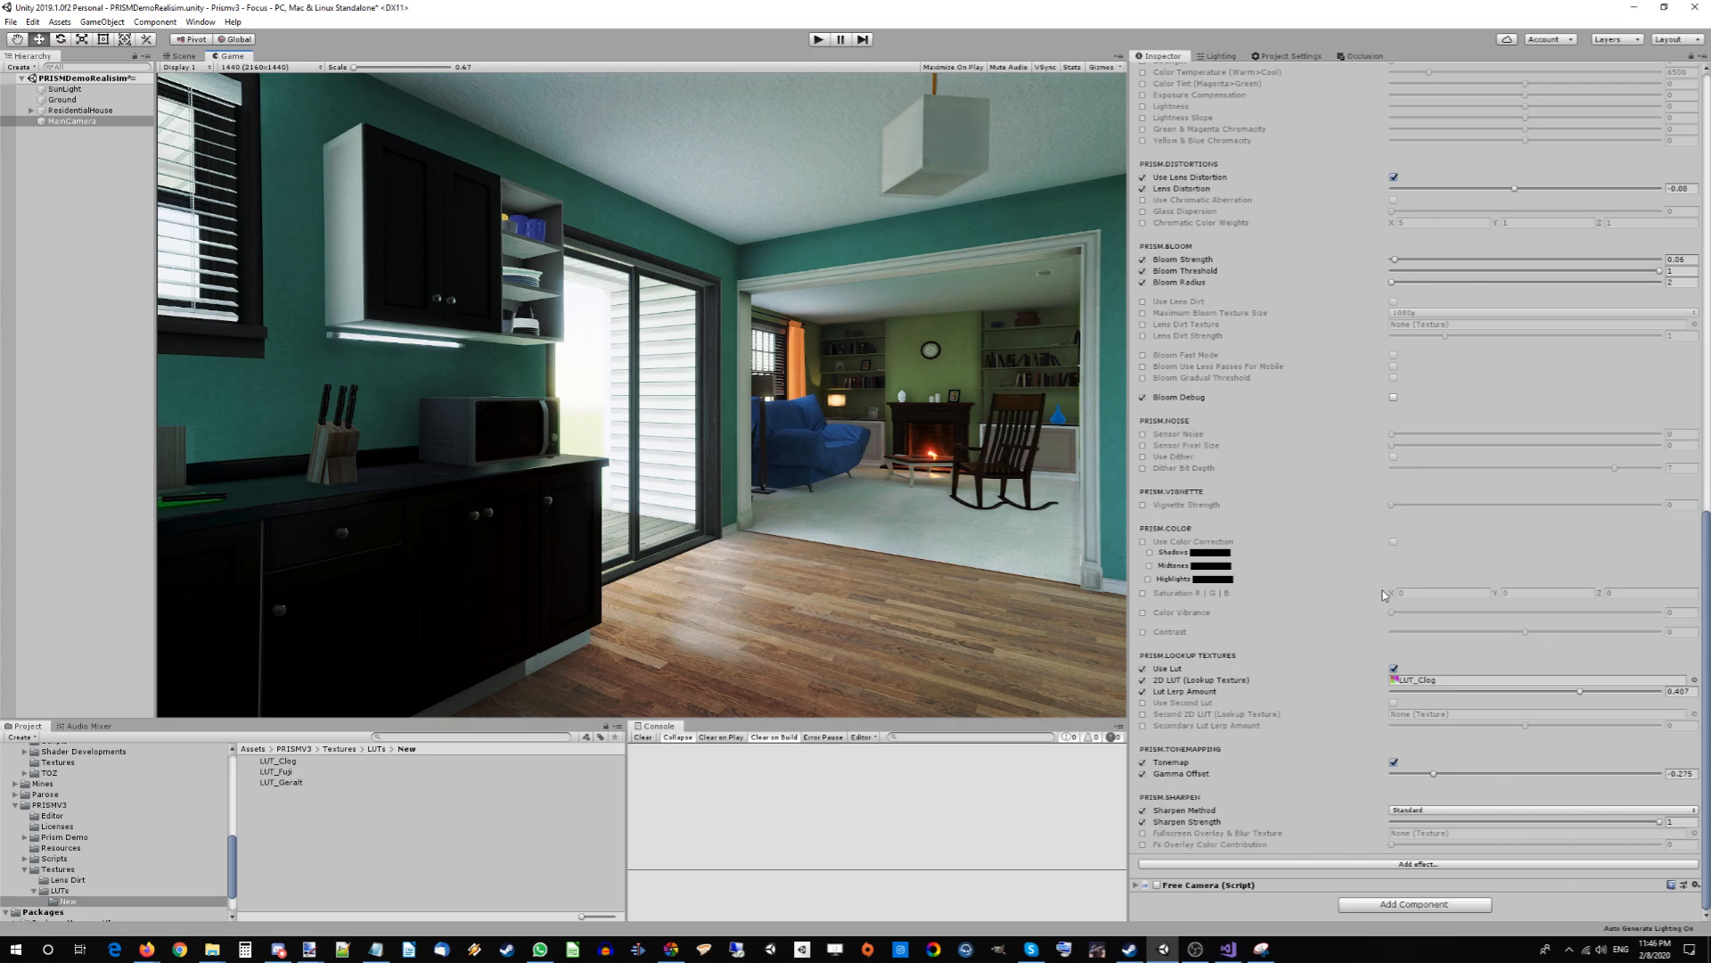
# Review the PRISM override settings on the camera's volume, from ambient occlusion and bloom through vignette, colour and sharpening.
pyautogui.scroll(3, 1429, 535)
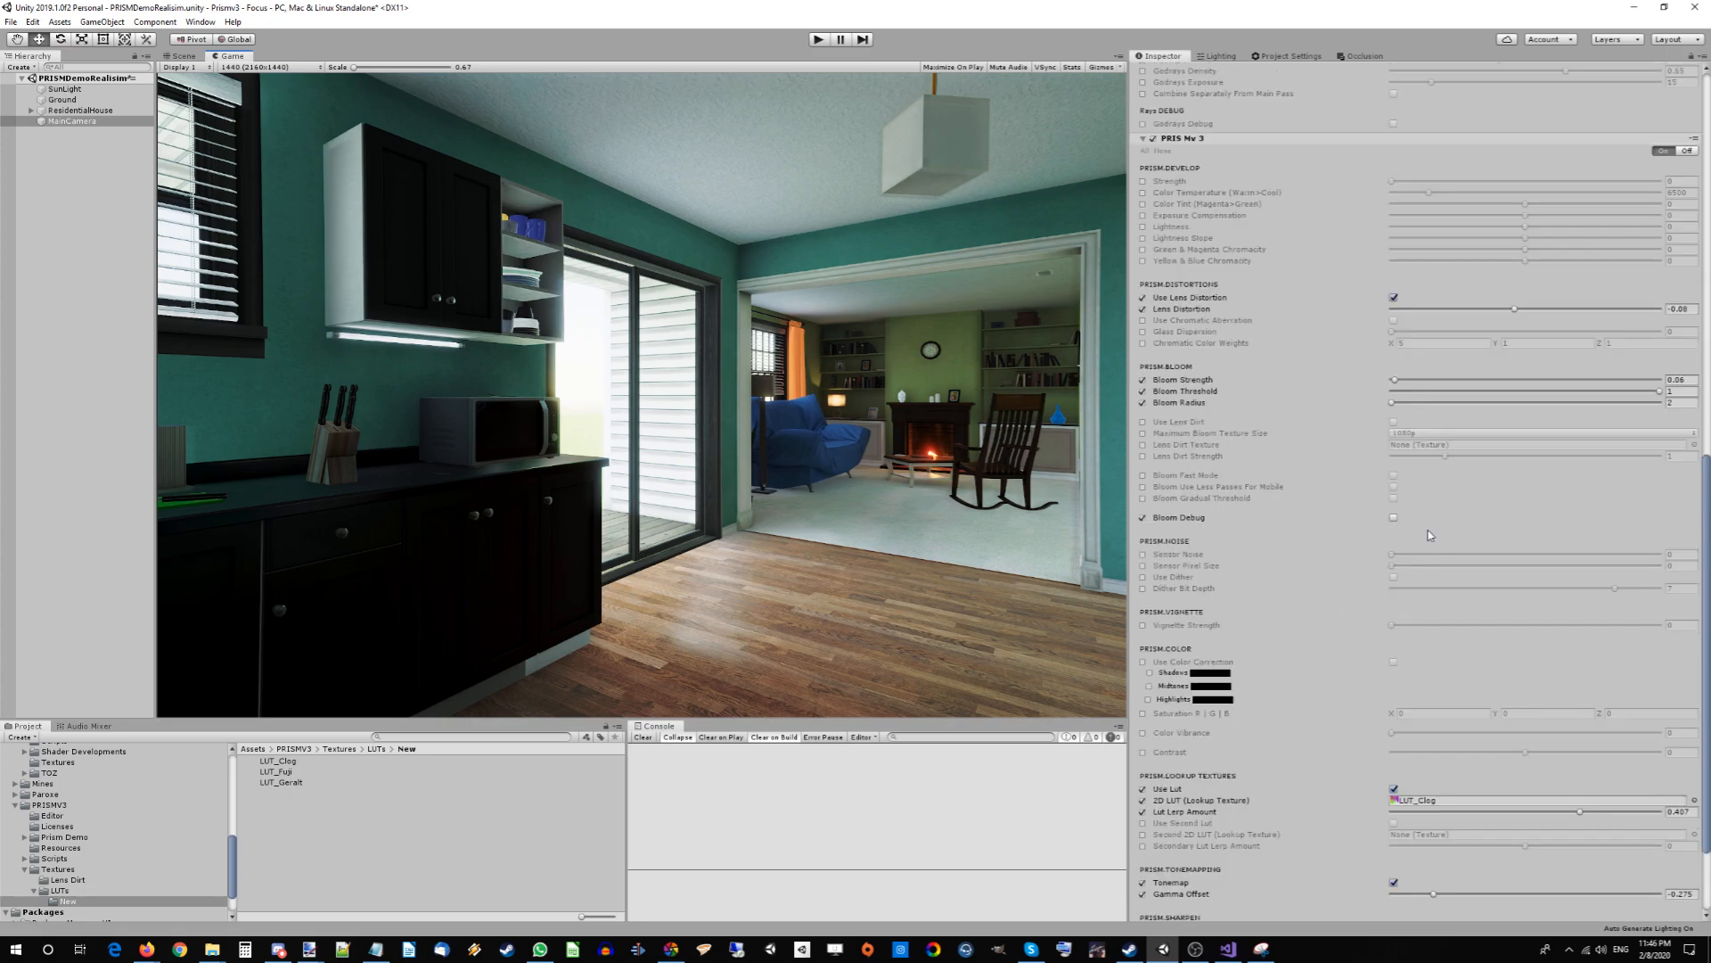
pyautogui.scroll(3, 1430, 535)
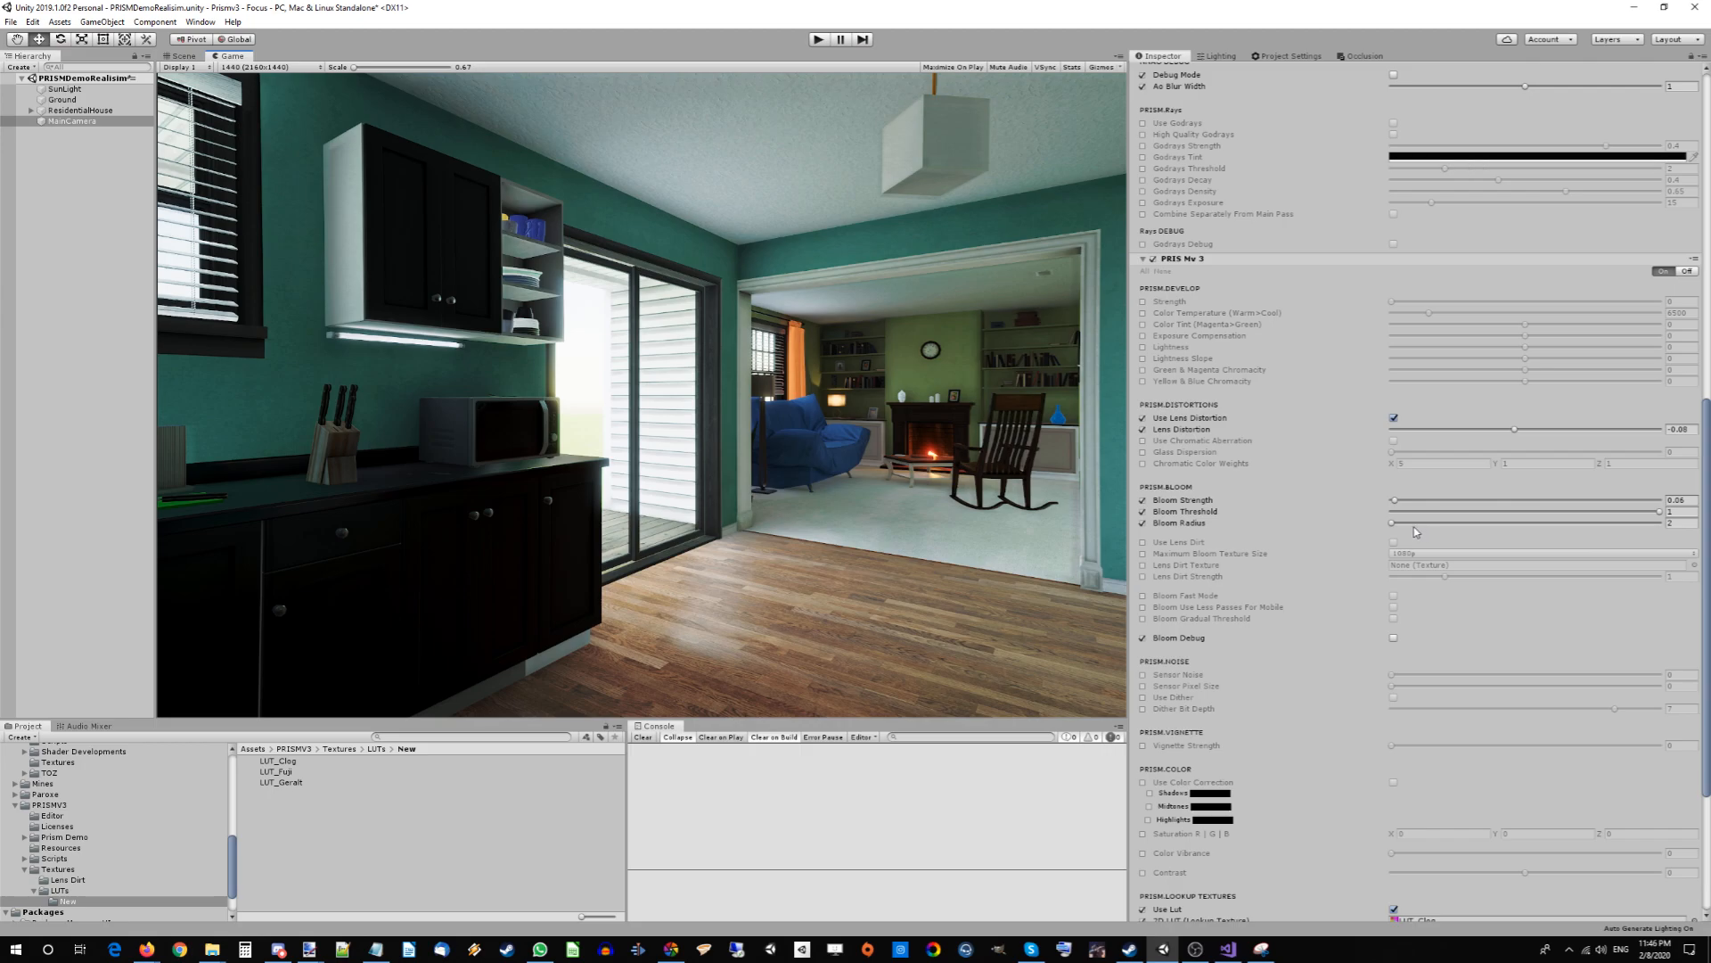
pyautogui.scroll(-5, 1433, 469)
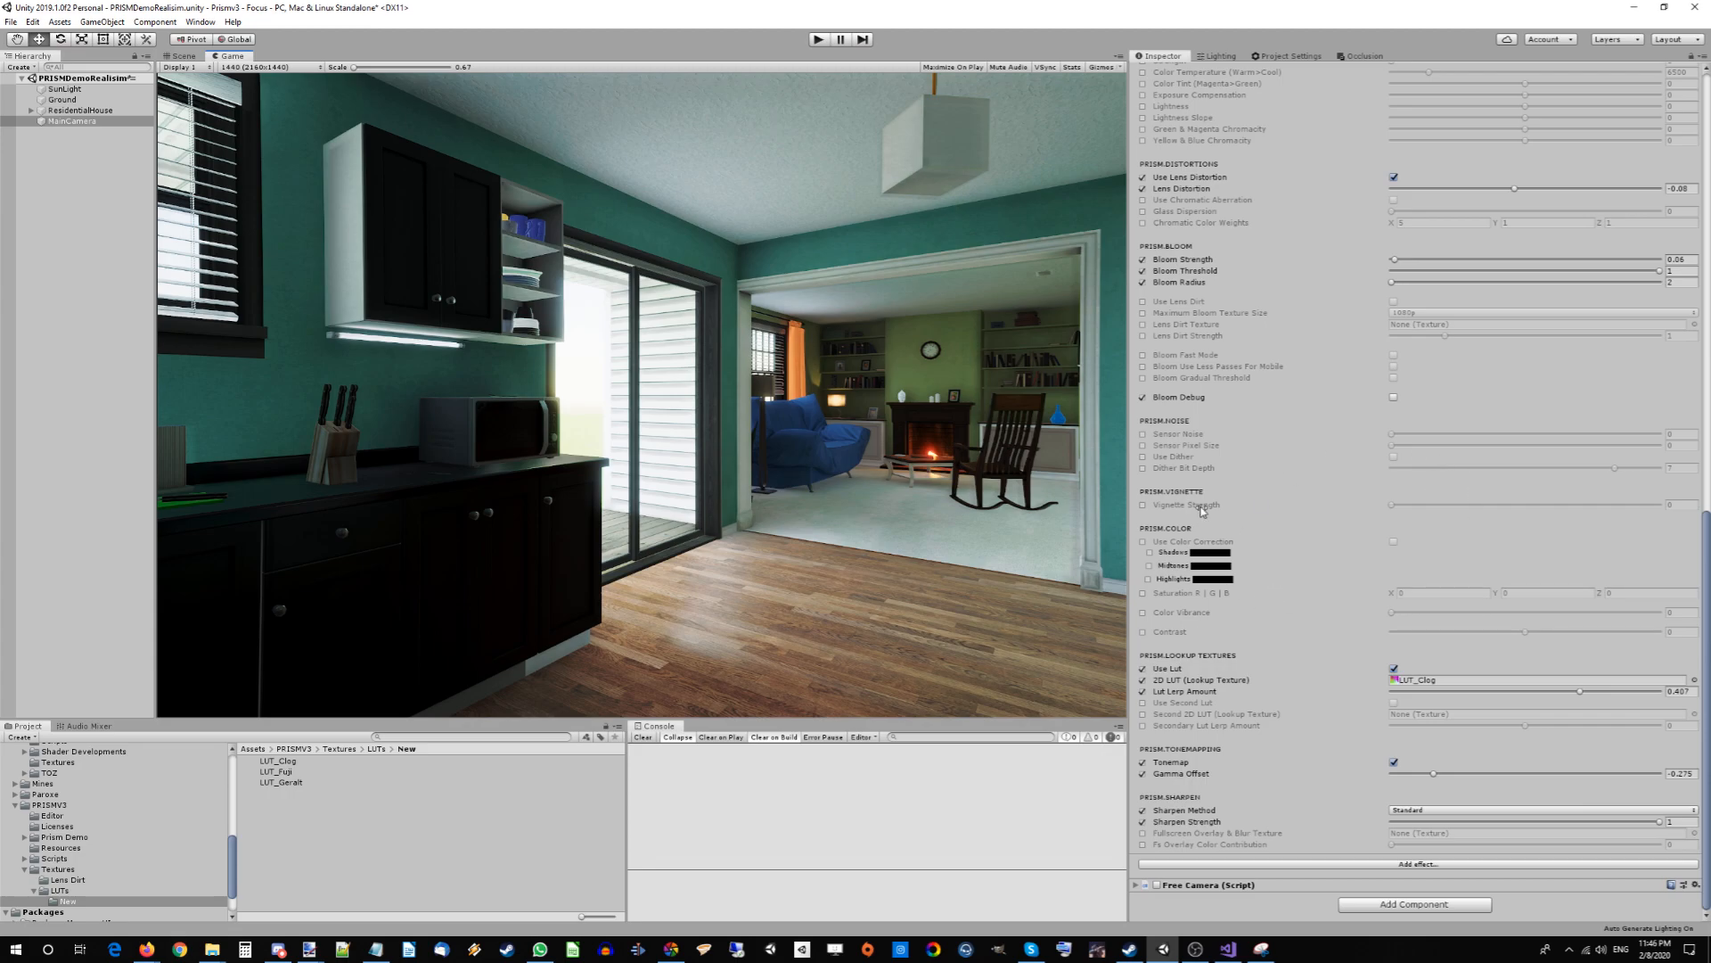
pyautogui.scroll(12, 1526, 549)
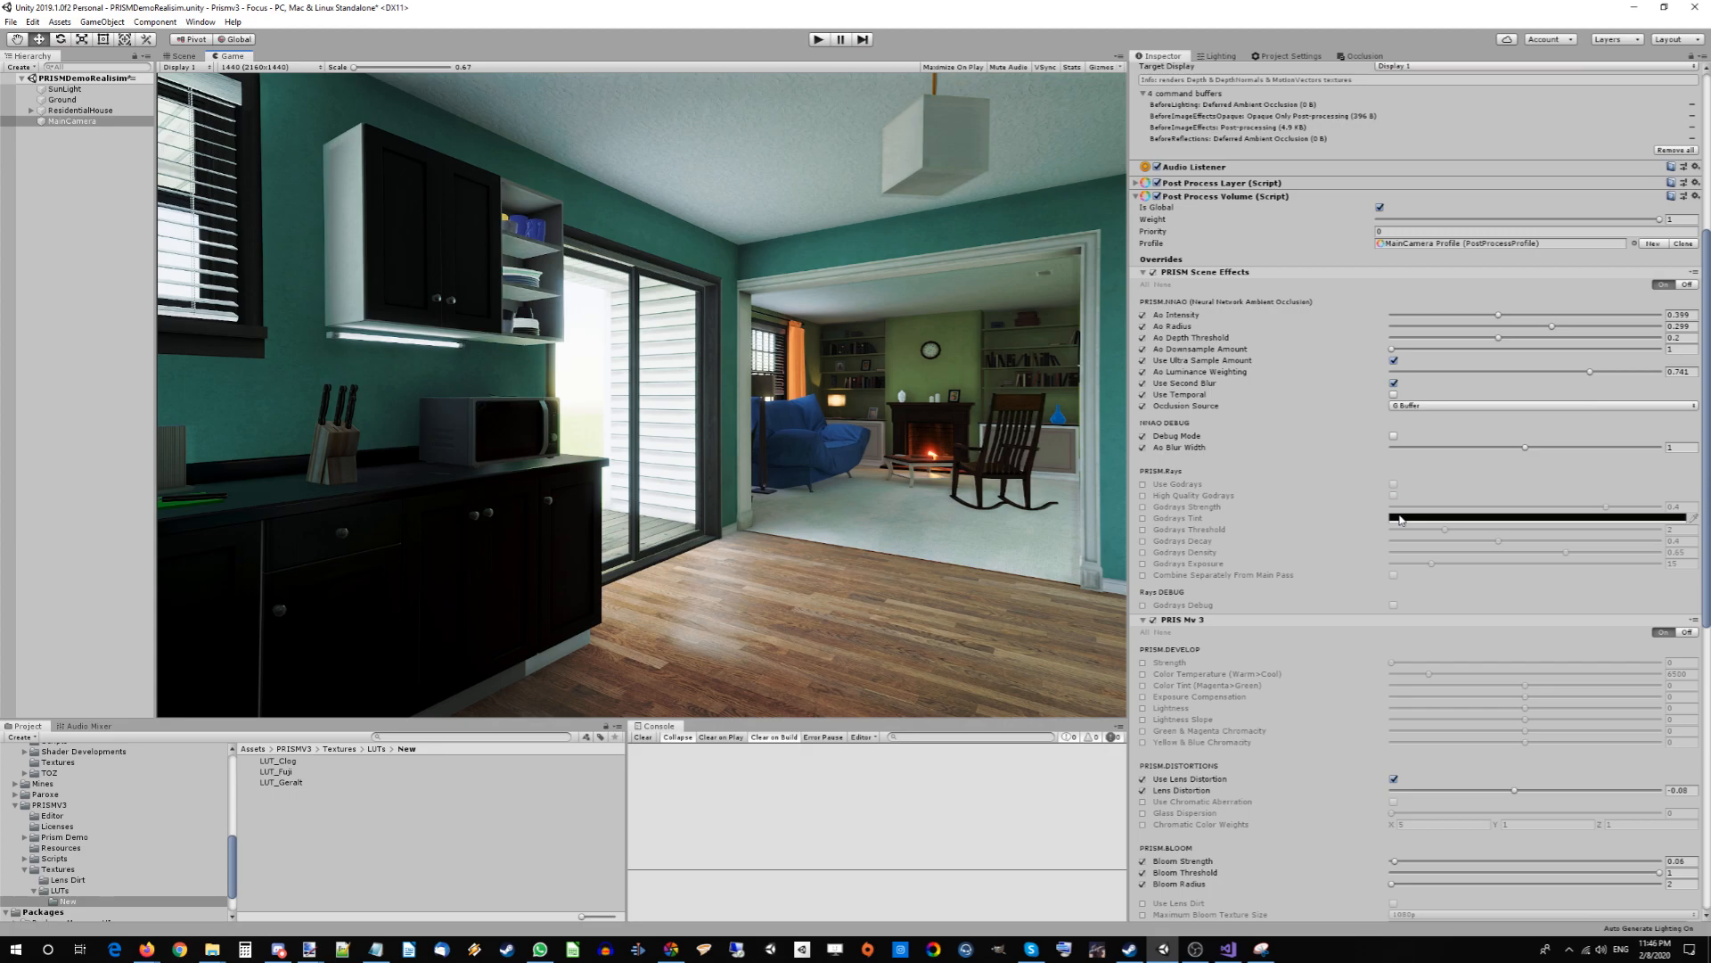
pyautogui.scroll(-5, 1399, 519)
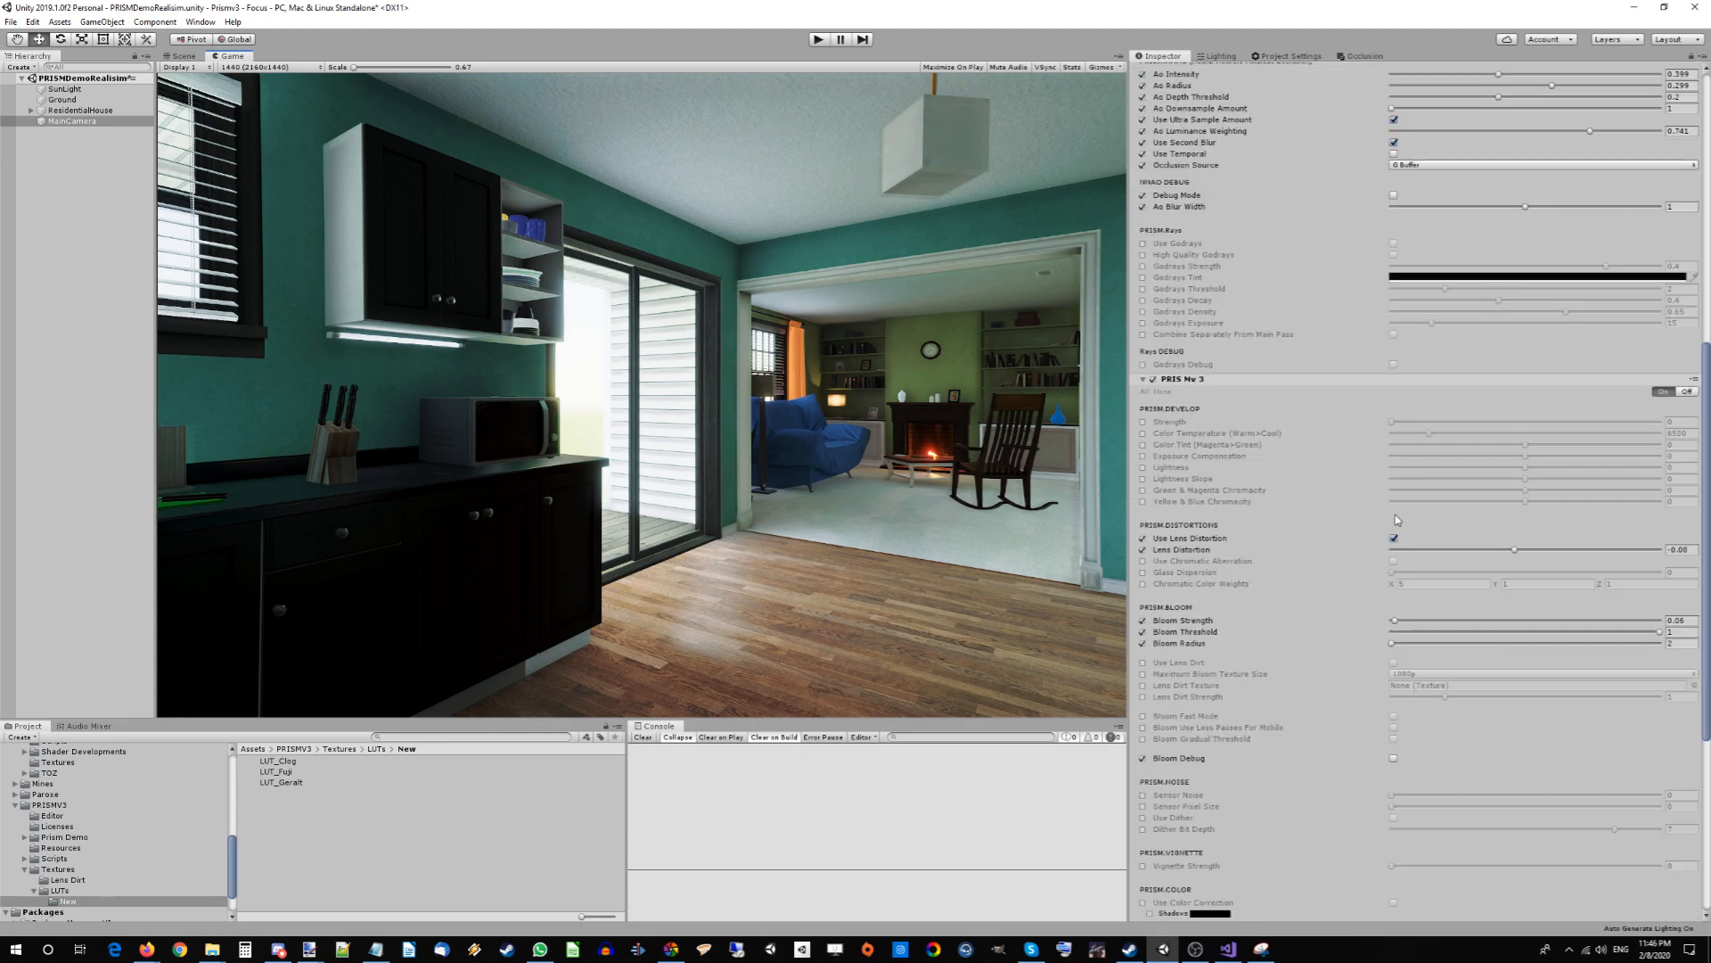
pyautogui.scroll(-3, 1397, 520)
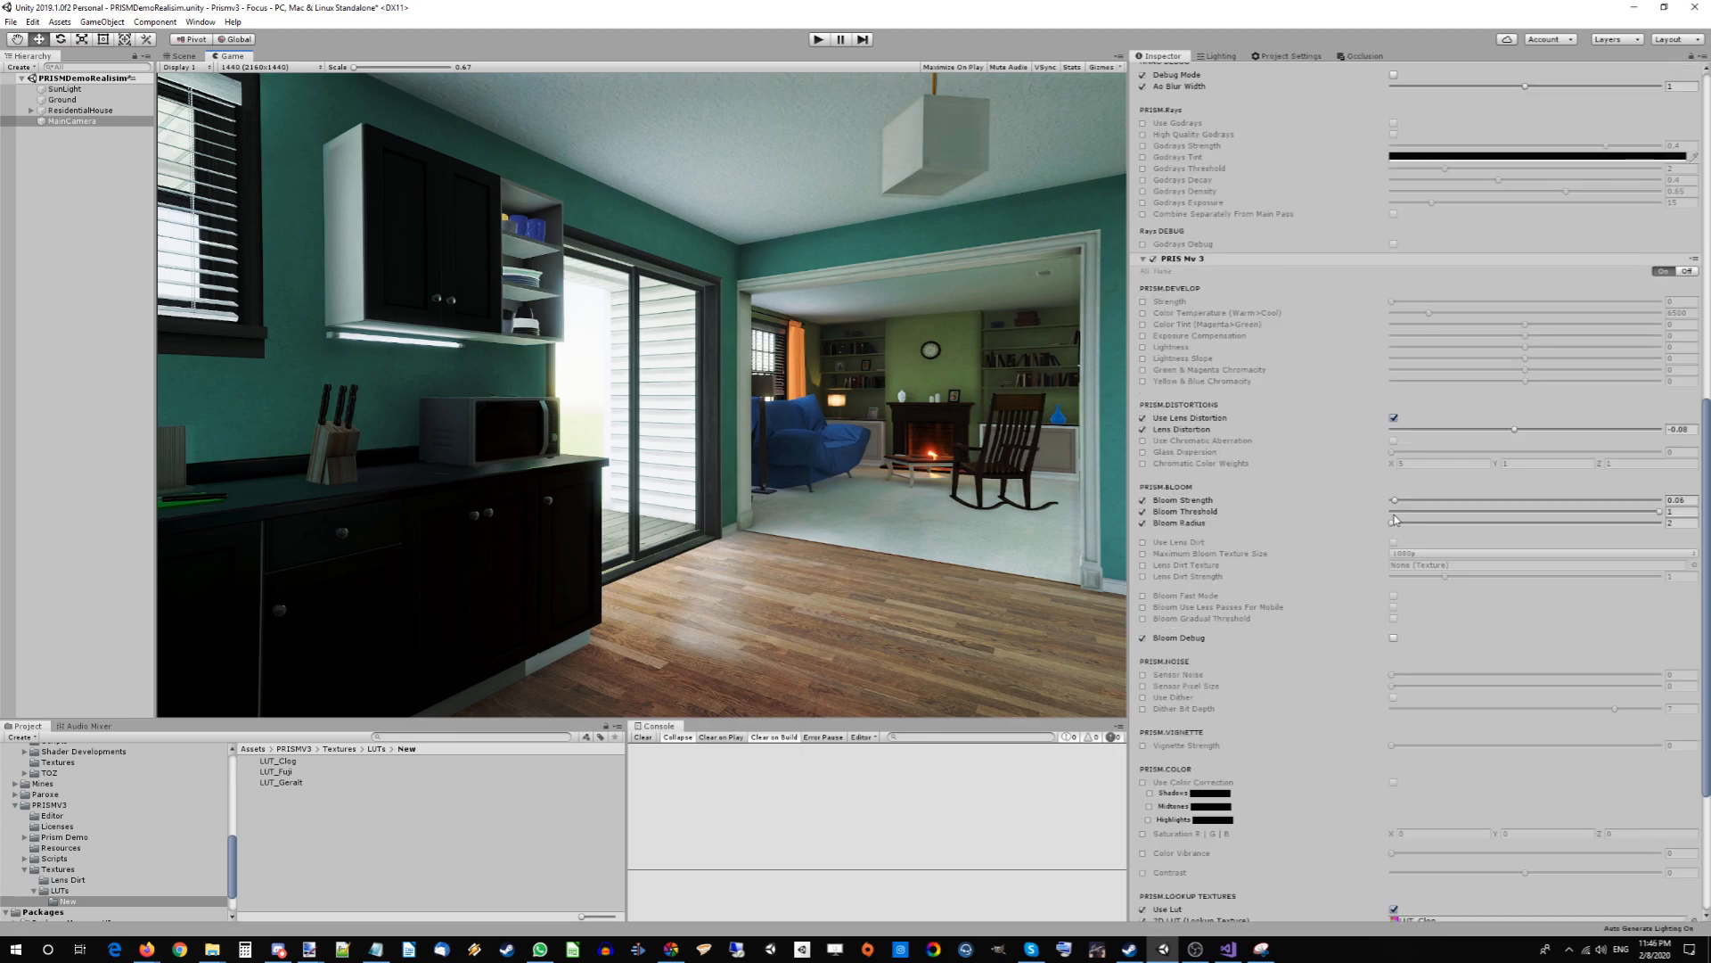
pyautogui.scroll(5, 1333, 611)
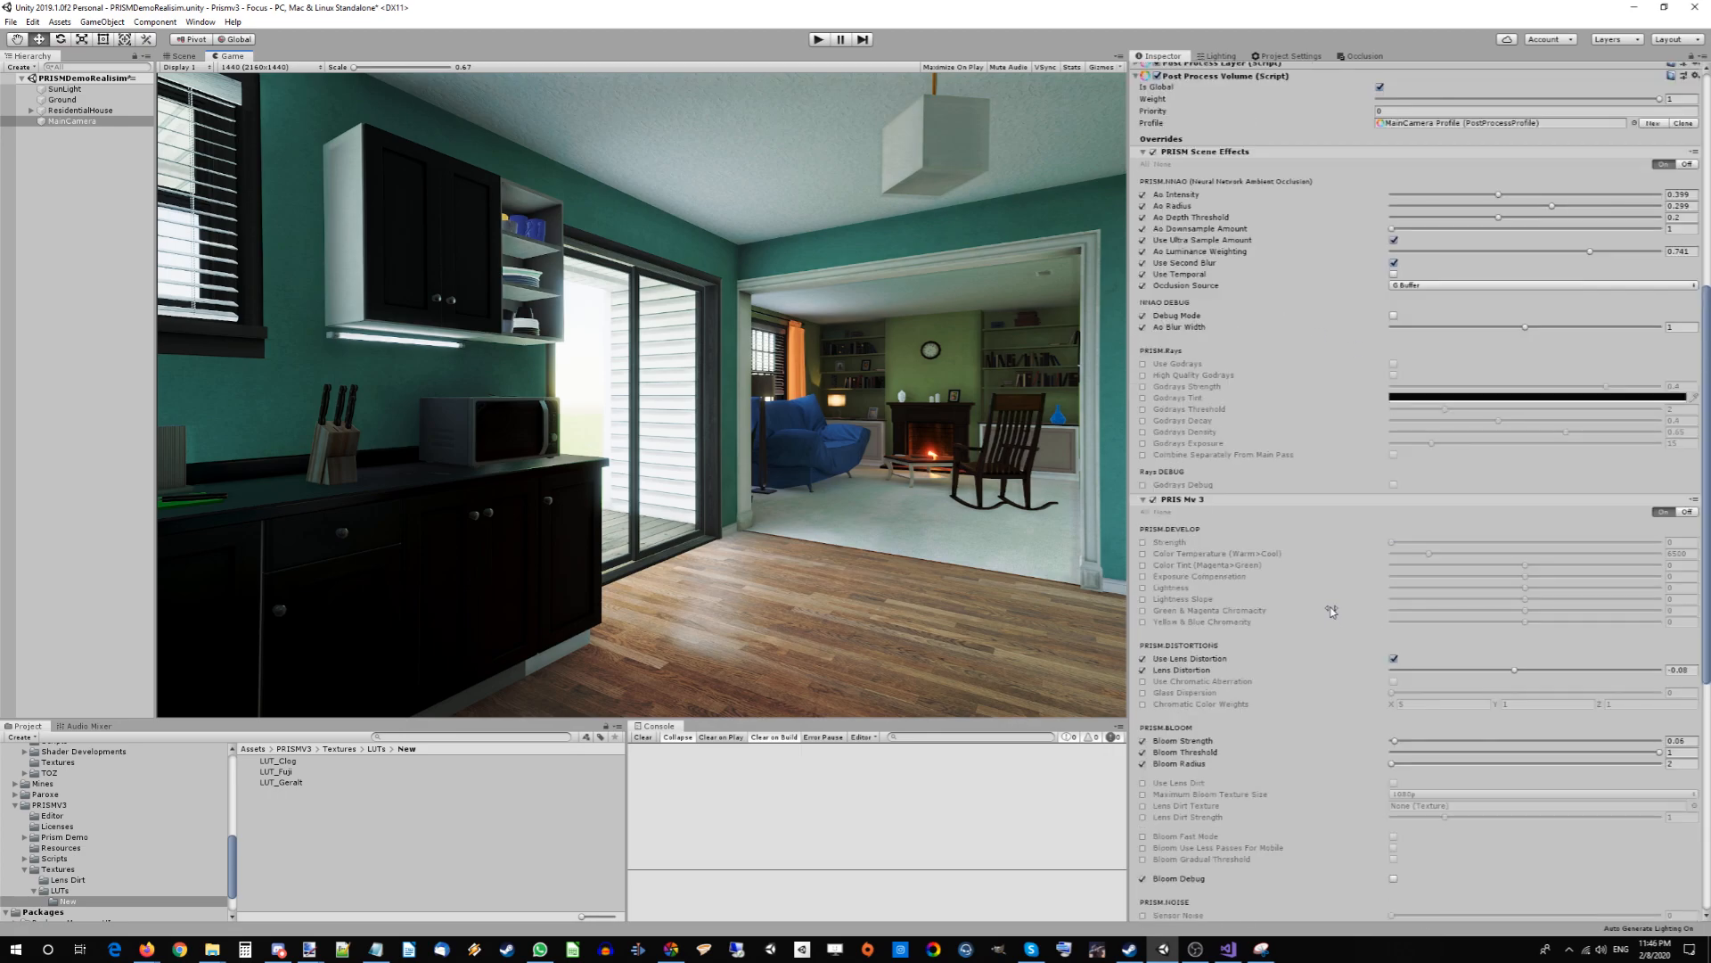
pyautogui.scroll(-9, 1451, 678)
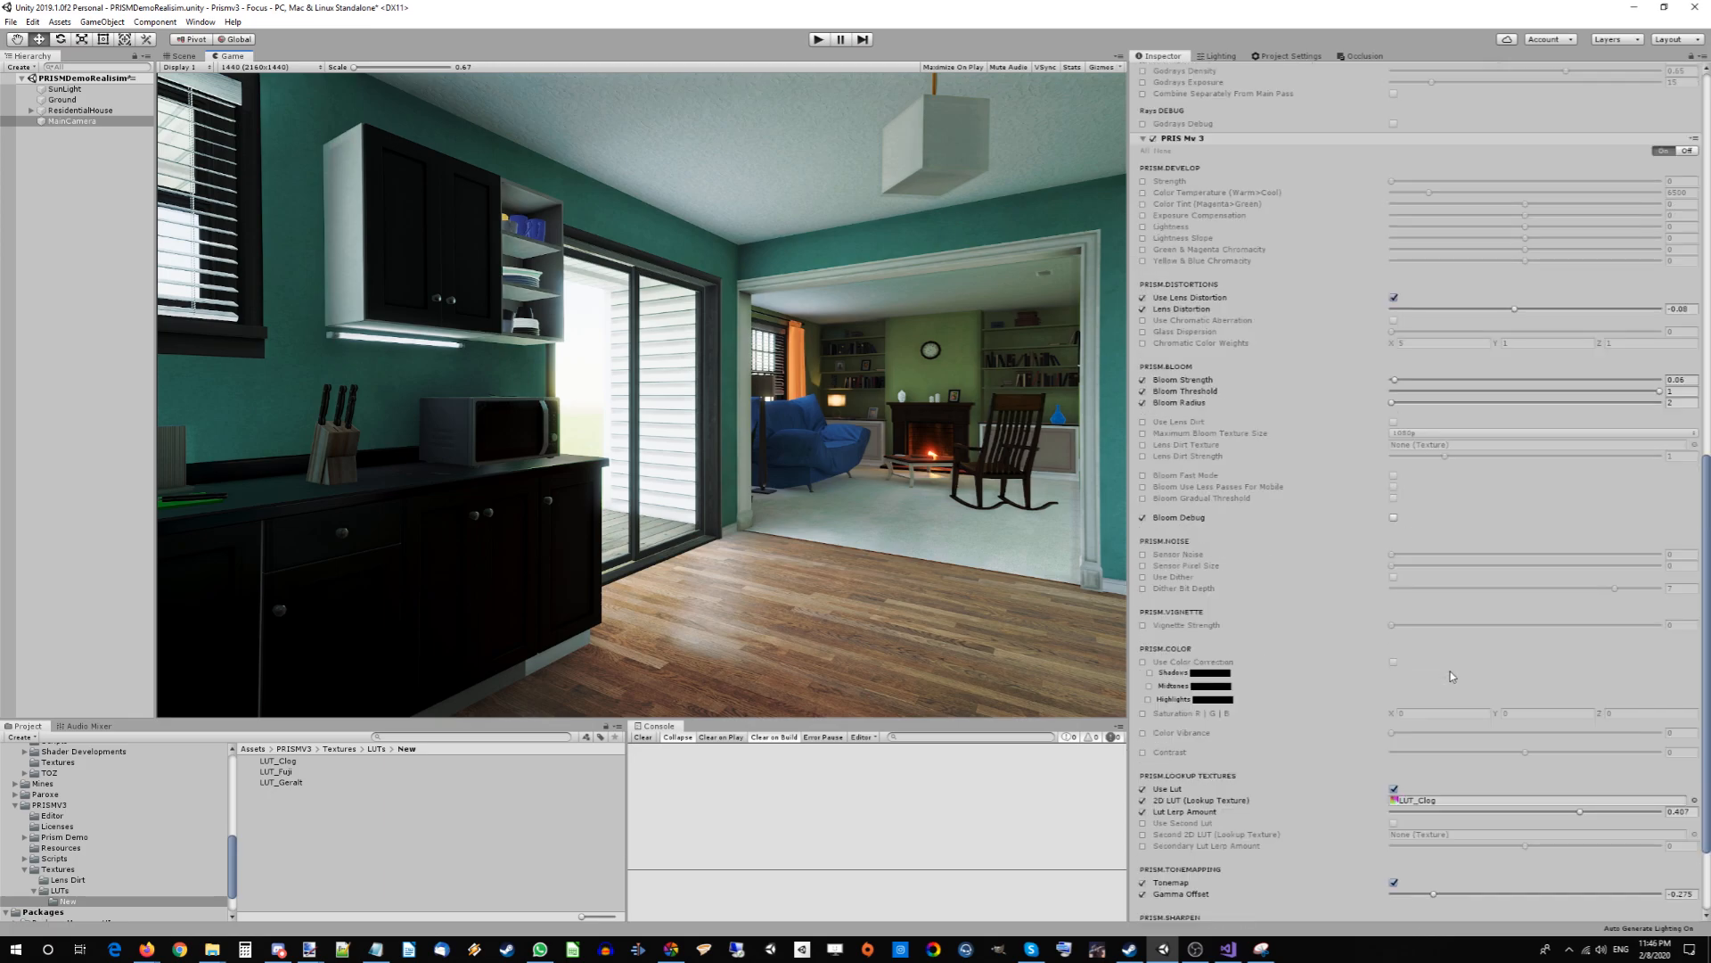
pyautogui.scroll(-3, 1452, 677)
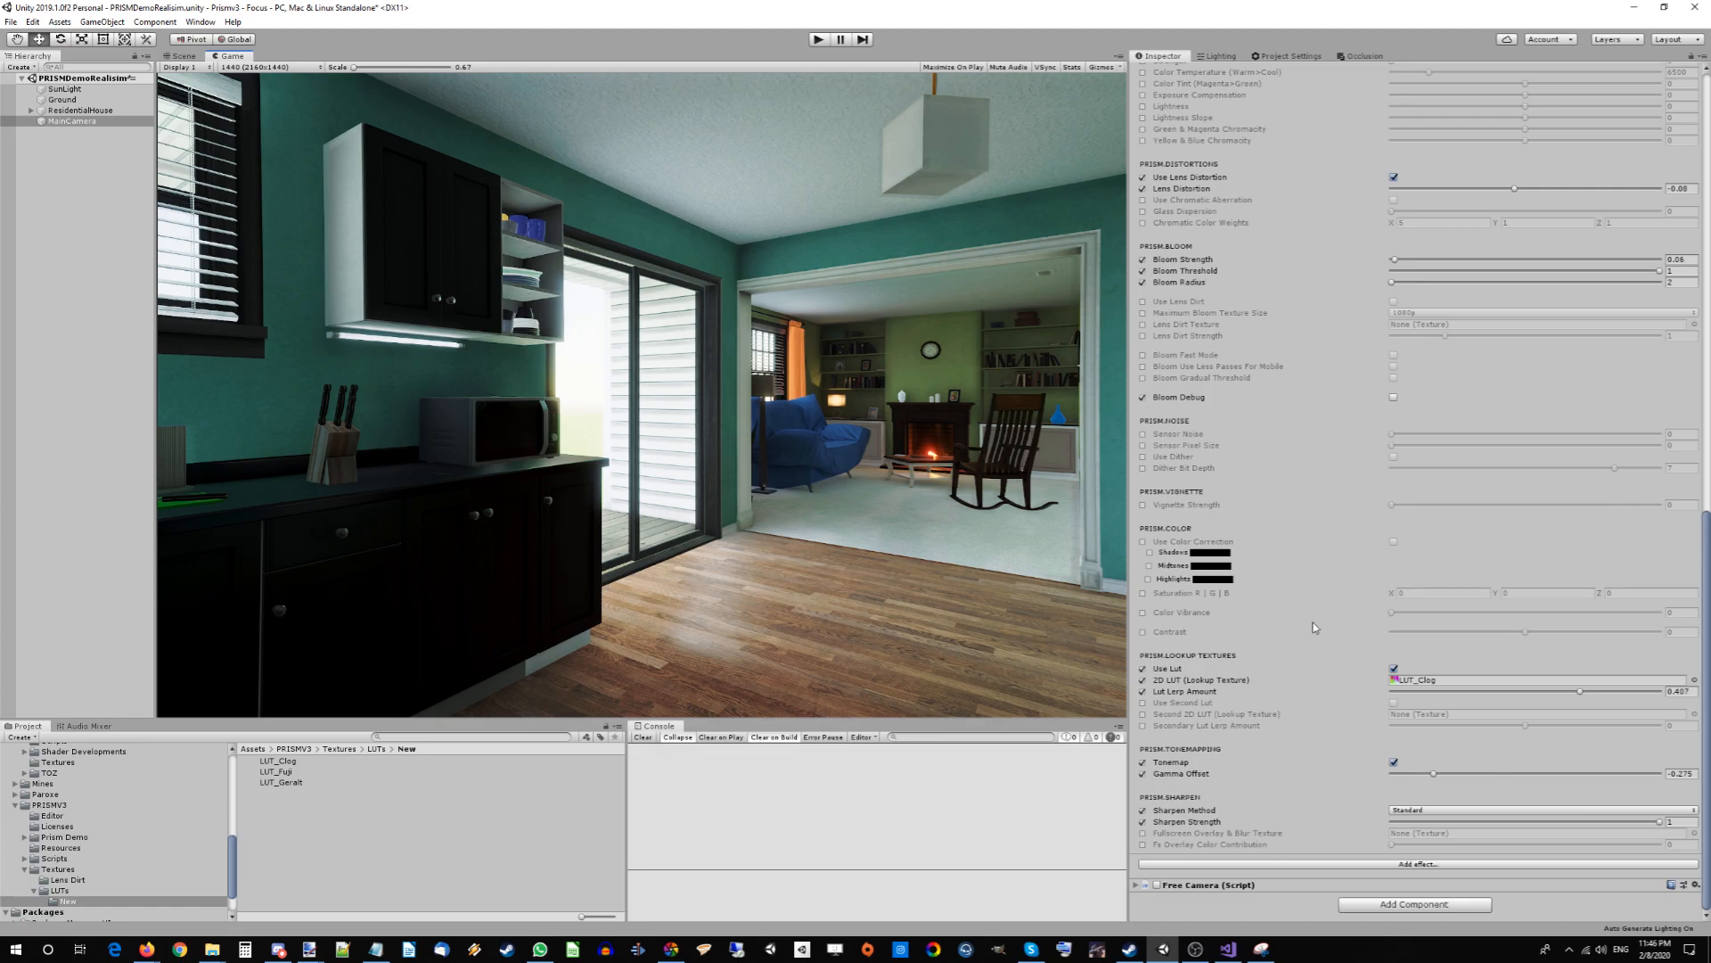
# Collapse the PRISM Scene Effects and PRISM v3 override sections of the Post Process Volume.
pyautogui.scroll(10, 1310, 624)
pyautogui.scroll(3, 1286, 530)
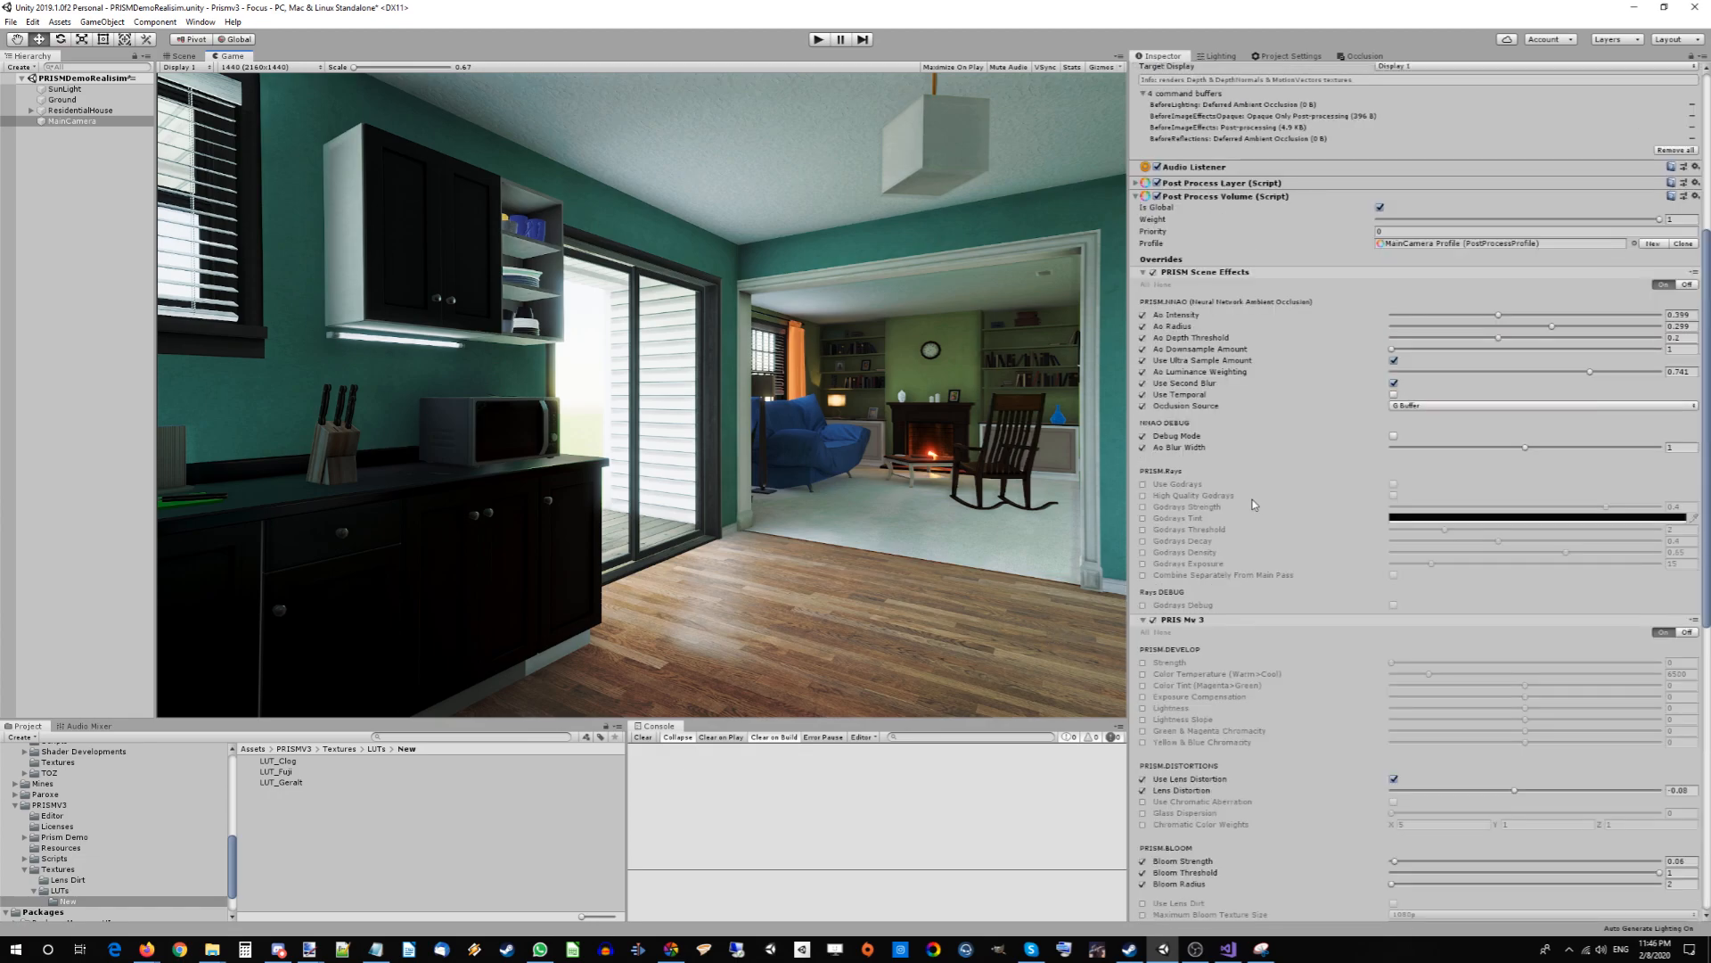
pyautogui.click(1236, 274)
pyautogui.click(1224, 285)
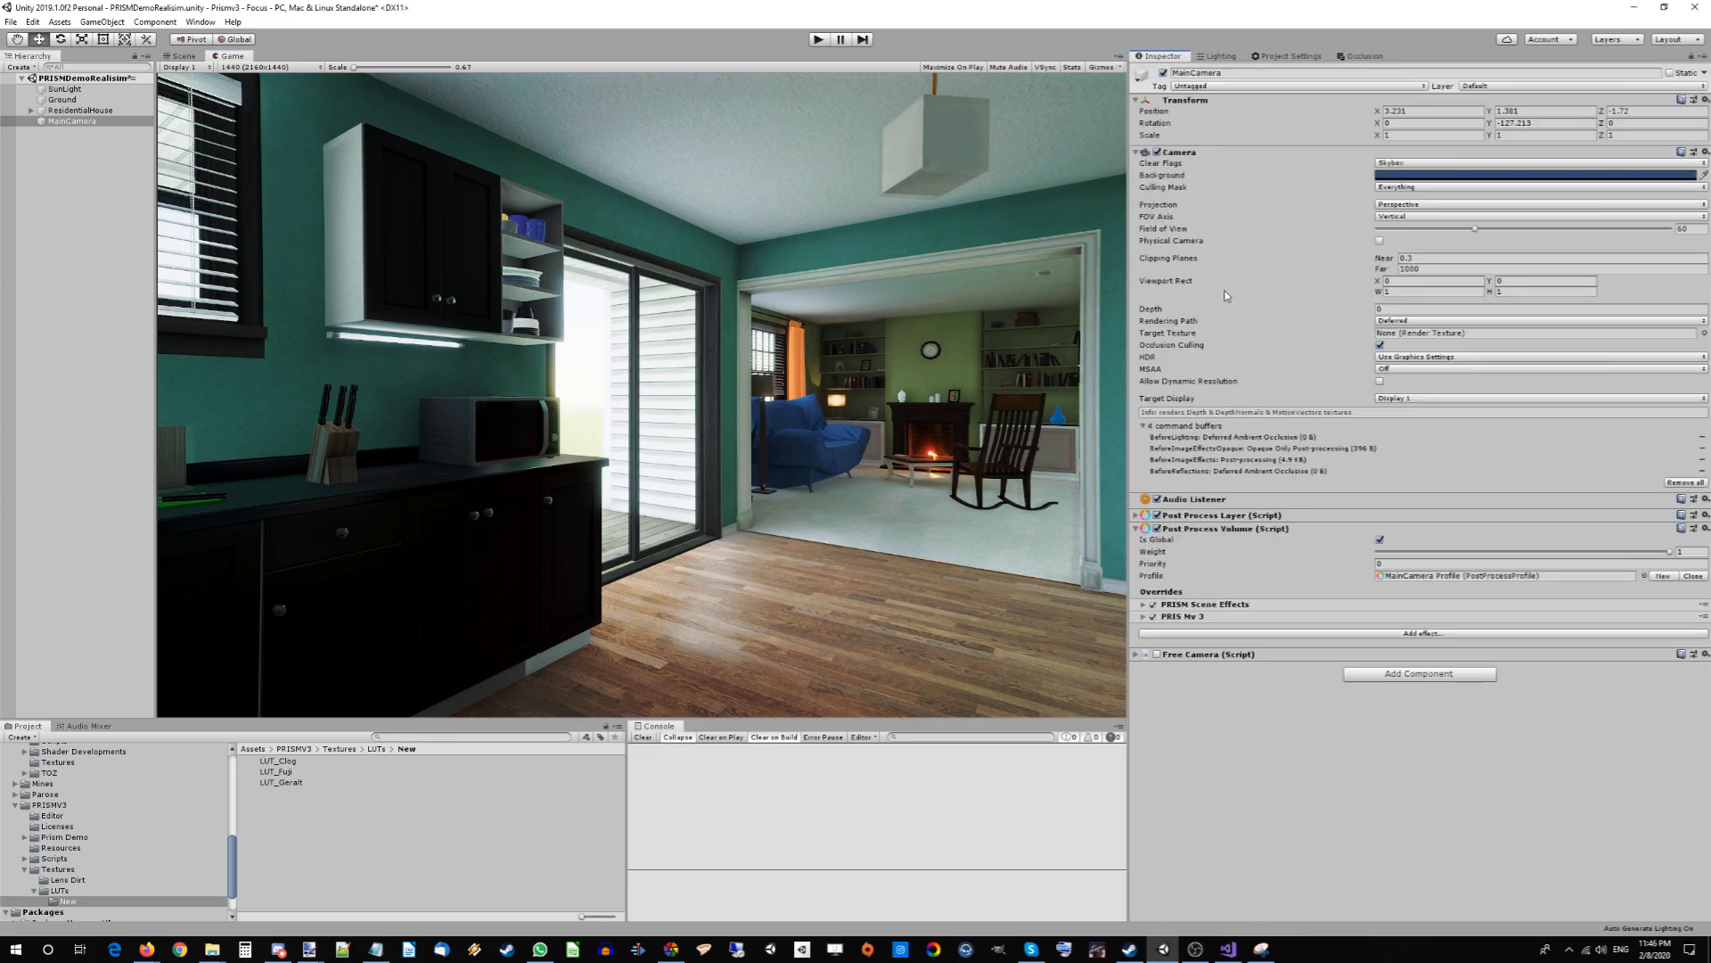
# Compare the interior with and without post-processing by disabling and re-enabling the Post Process Volume twice.
pyautogui.click(1157, 530)
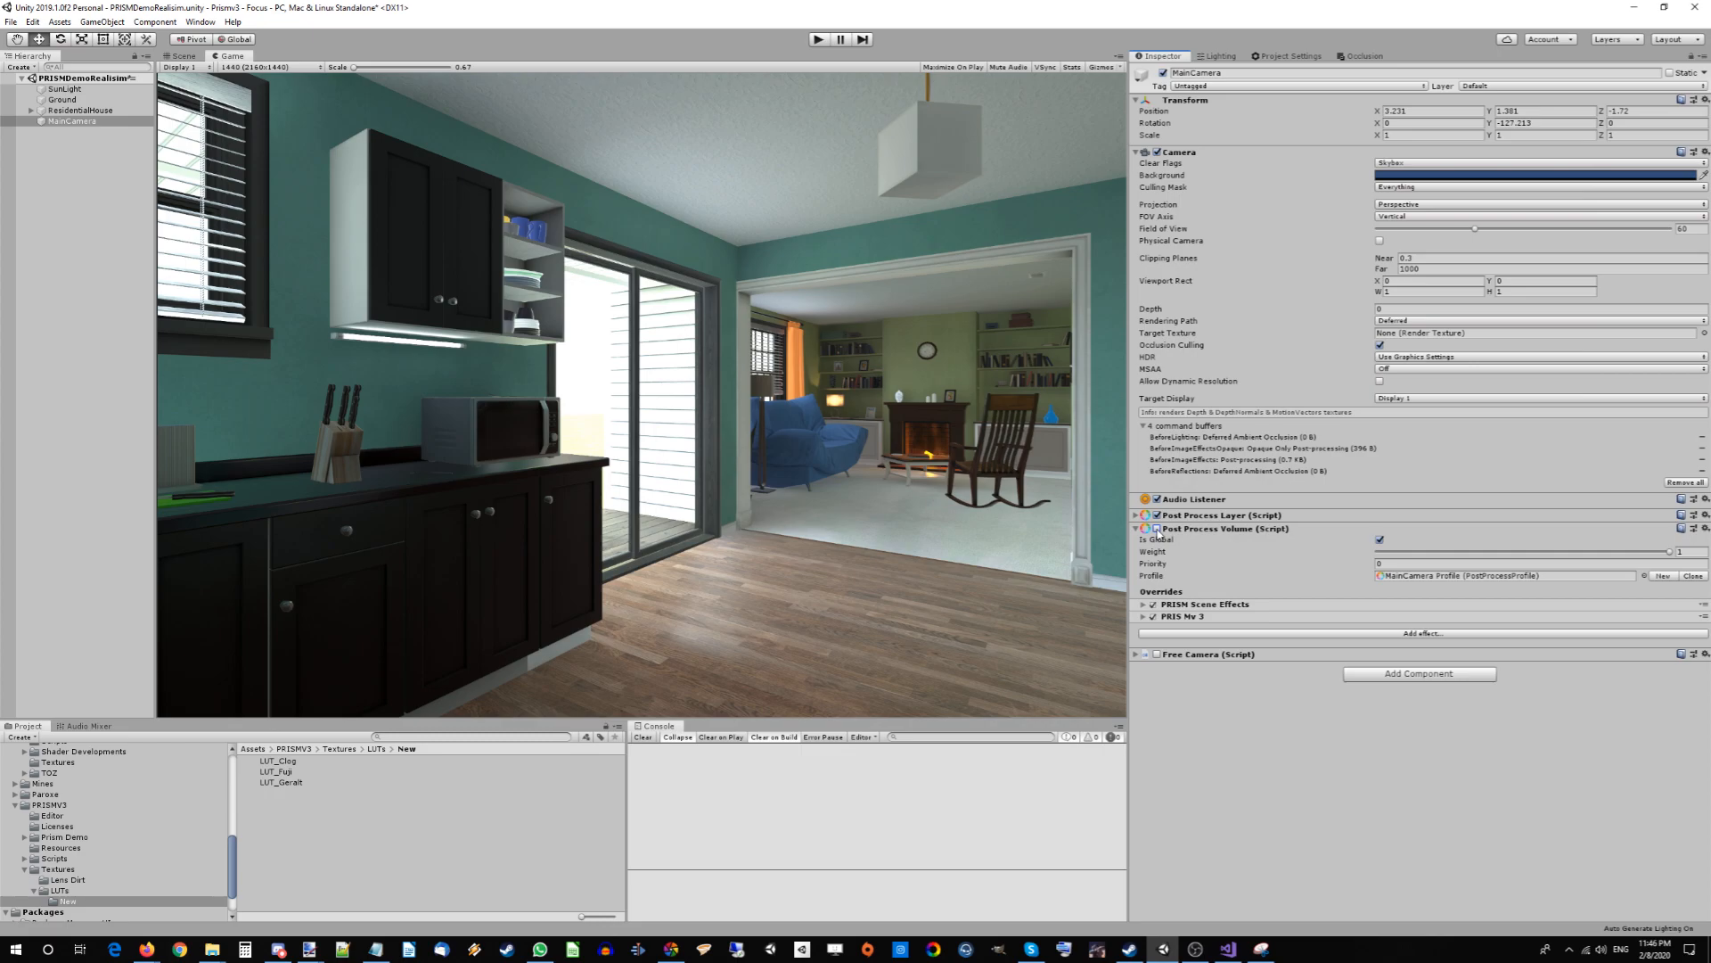
pyautogui.click(1157, 530)
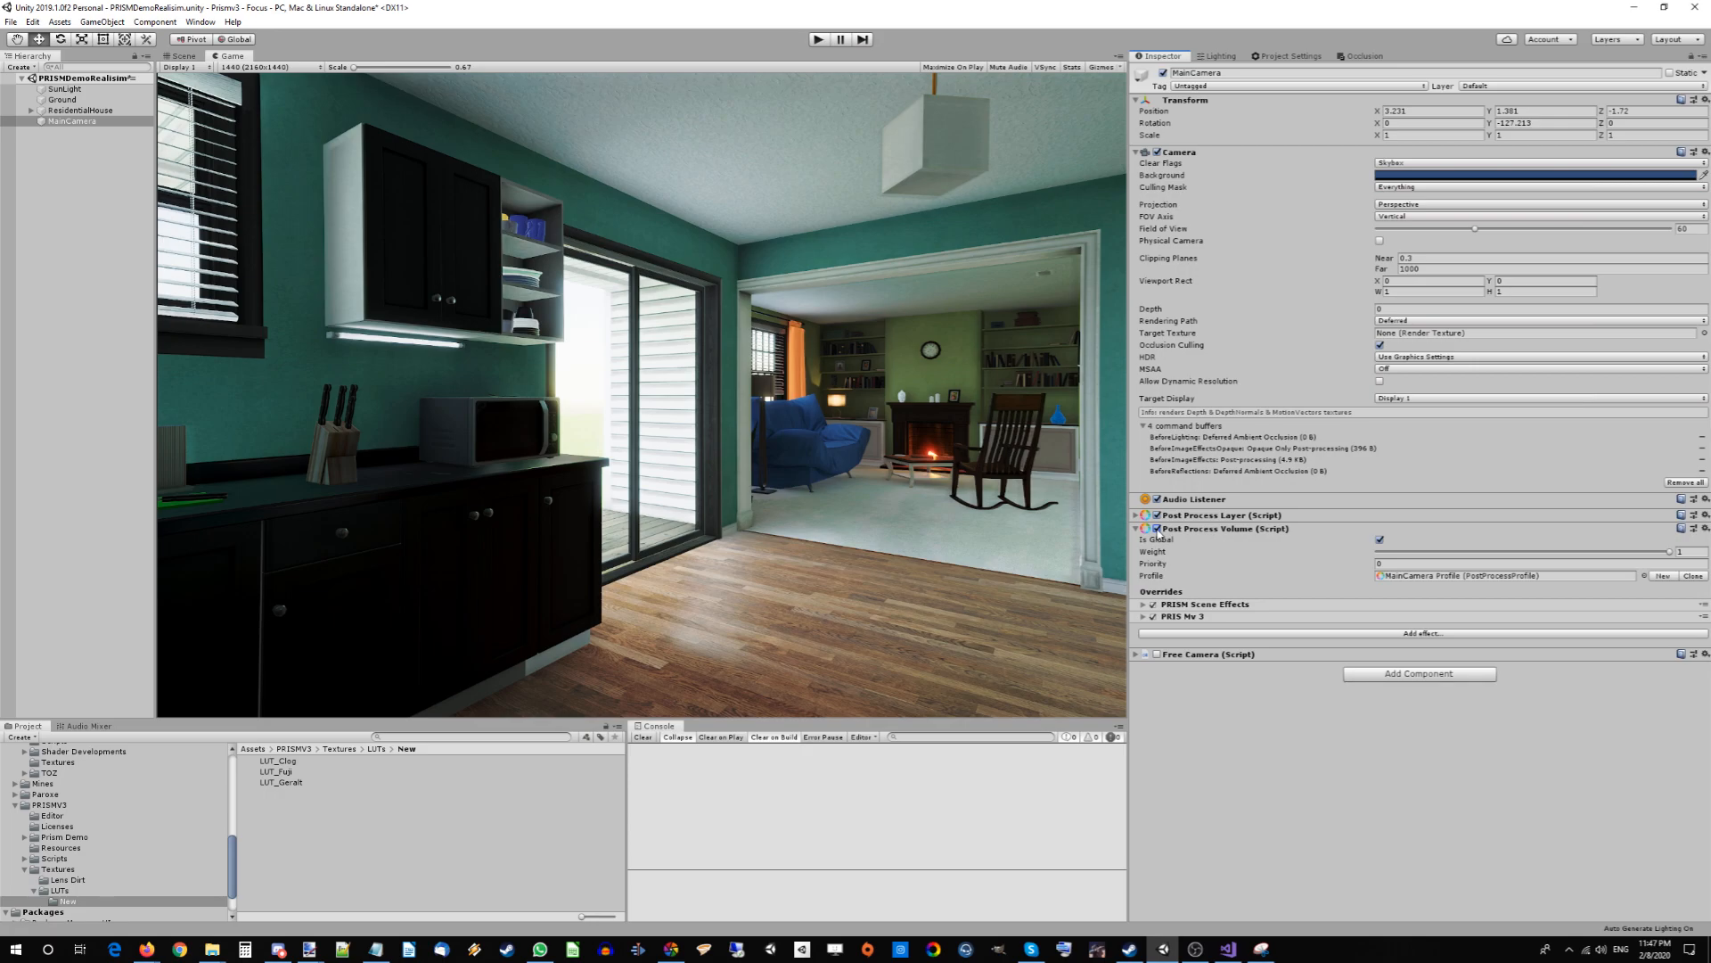
pyautogui.click(1157, 530)
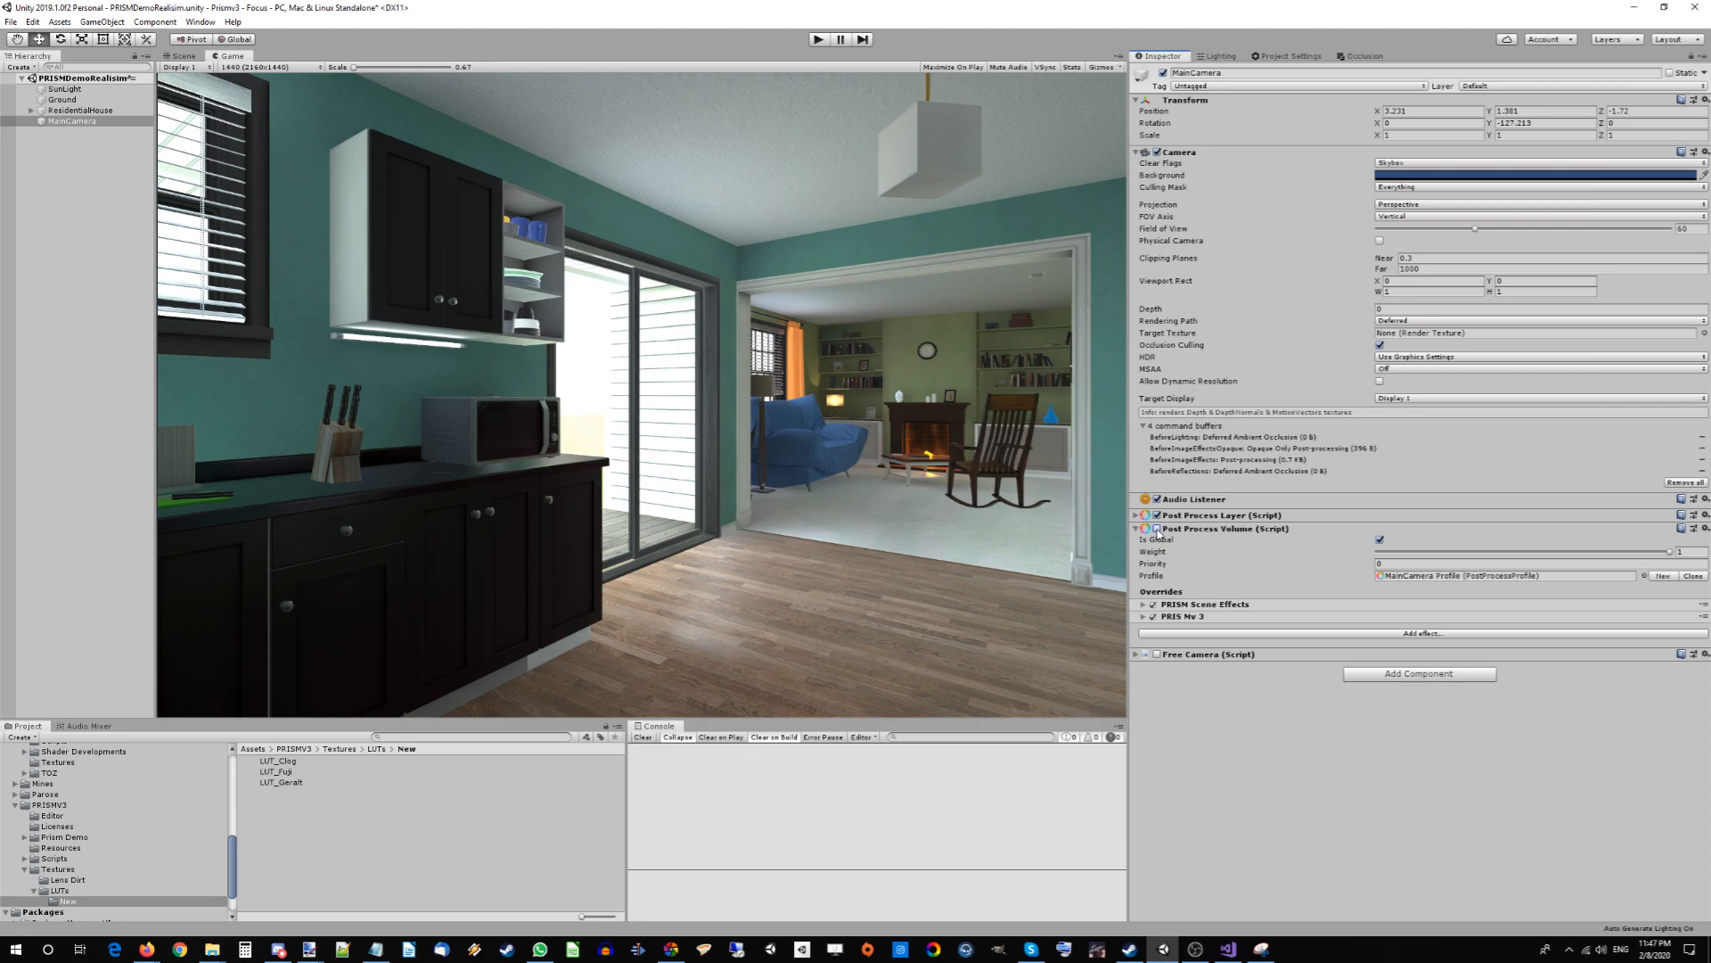
pyautogui.click(1157, 529)
pyautogui.click(1081, 542)
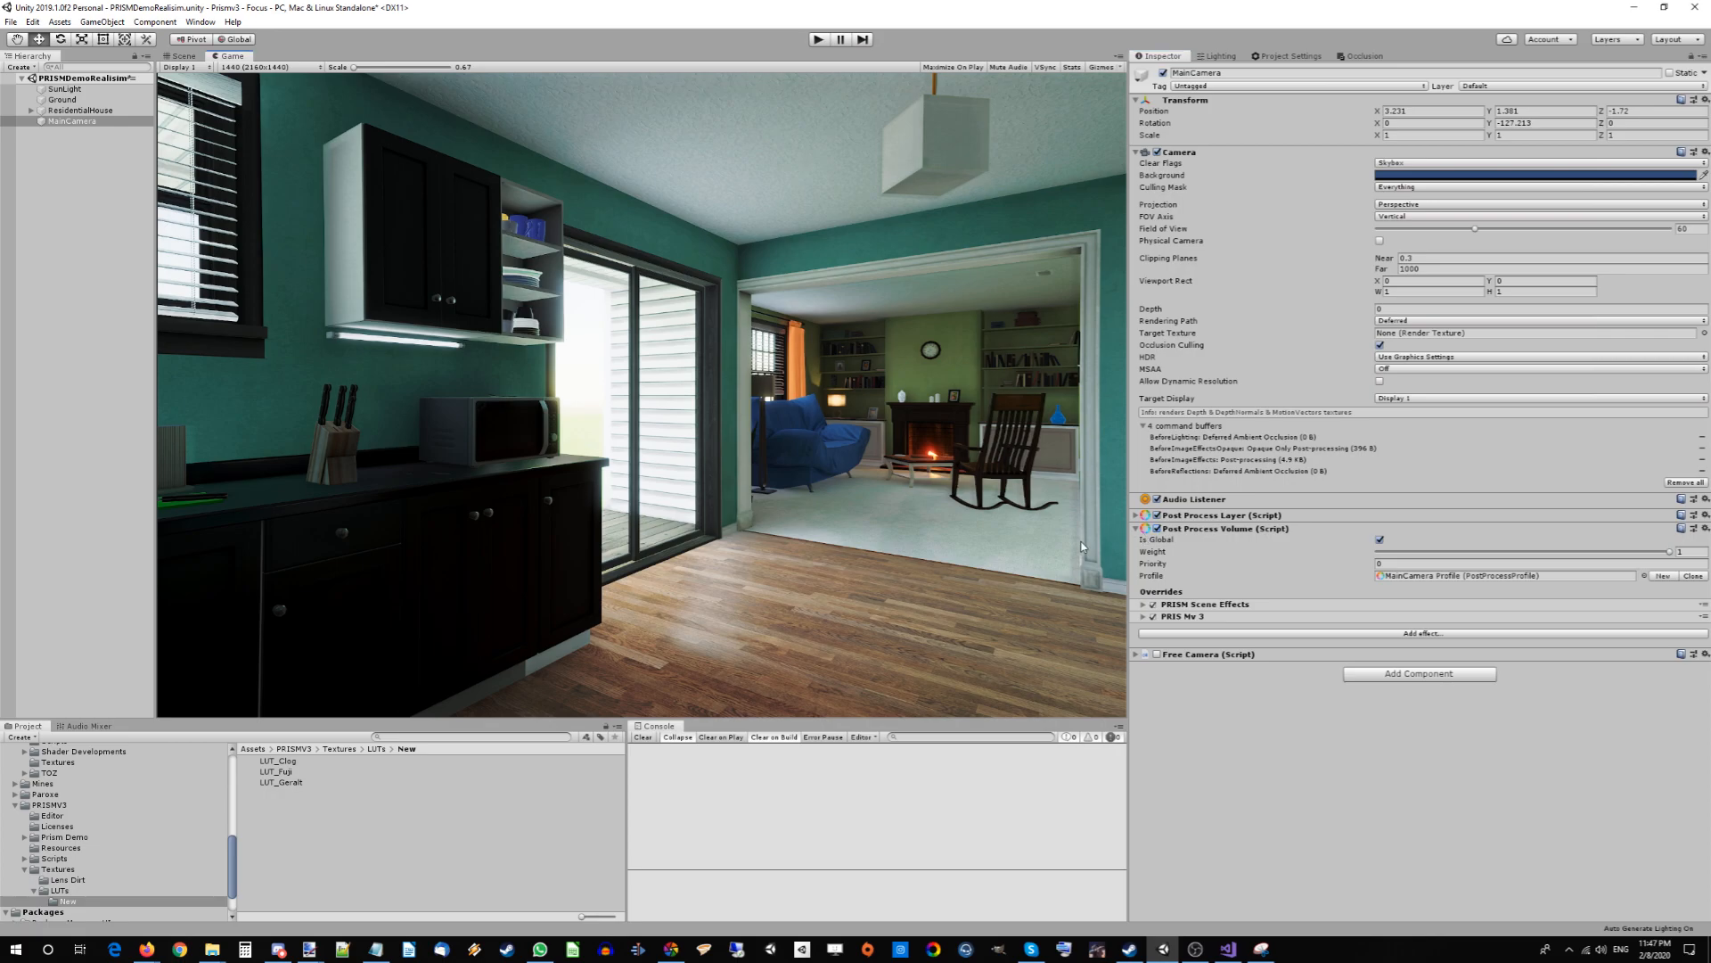